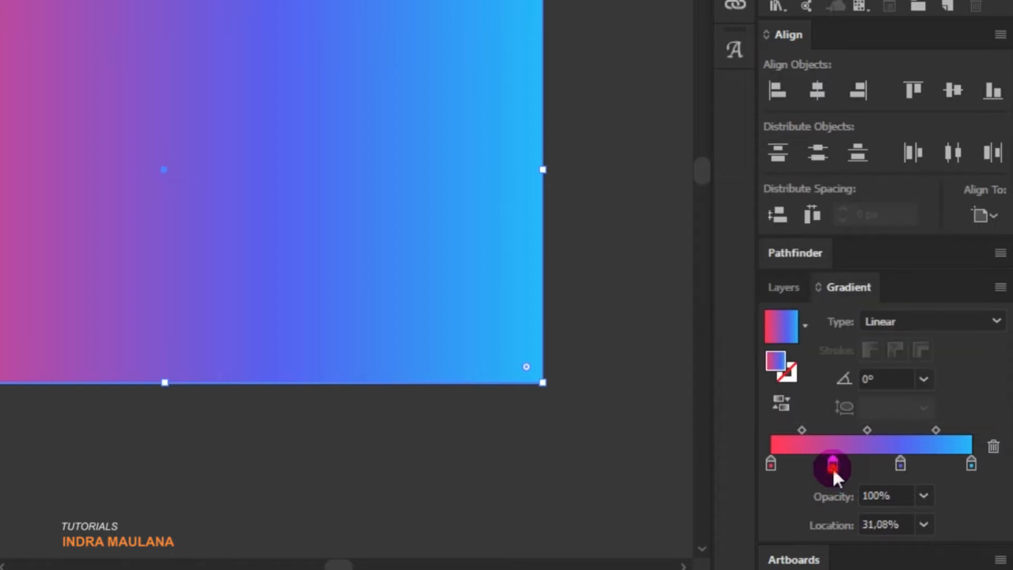
# Step: Inspect the hex colour code of the gradient's first colour stop
pyautogui.doubleClick(771, 464)
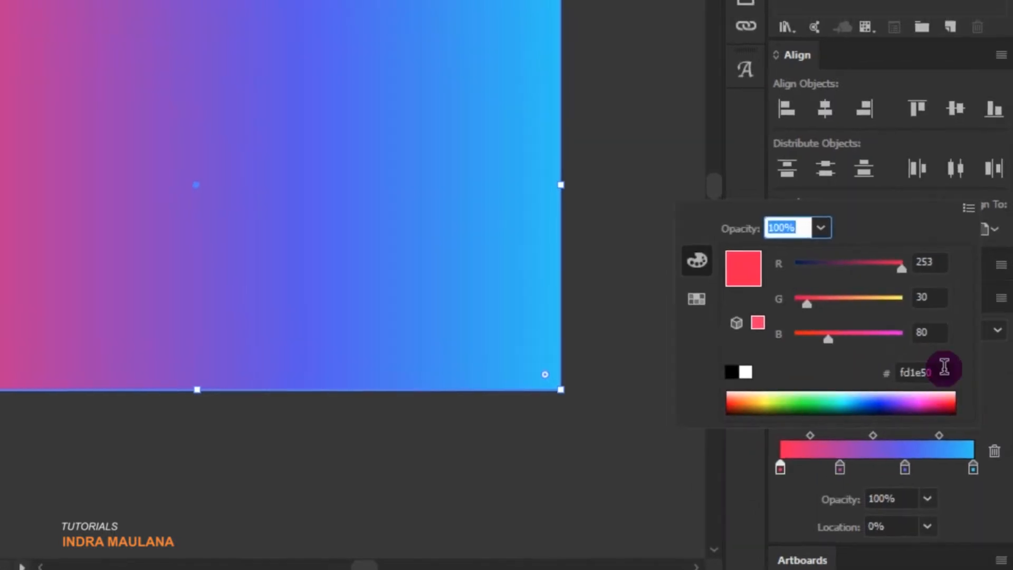
pyautogui.moveTo(944, 368); pyautogui.dragTo(847, 372)
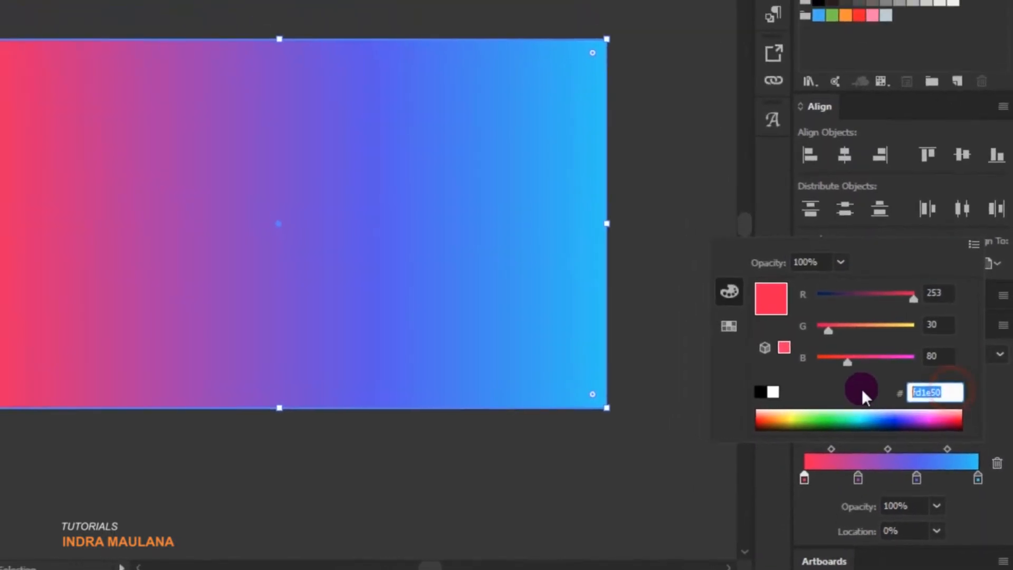
pyautogui.click(14, 73)
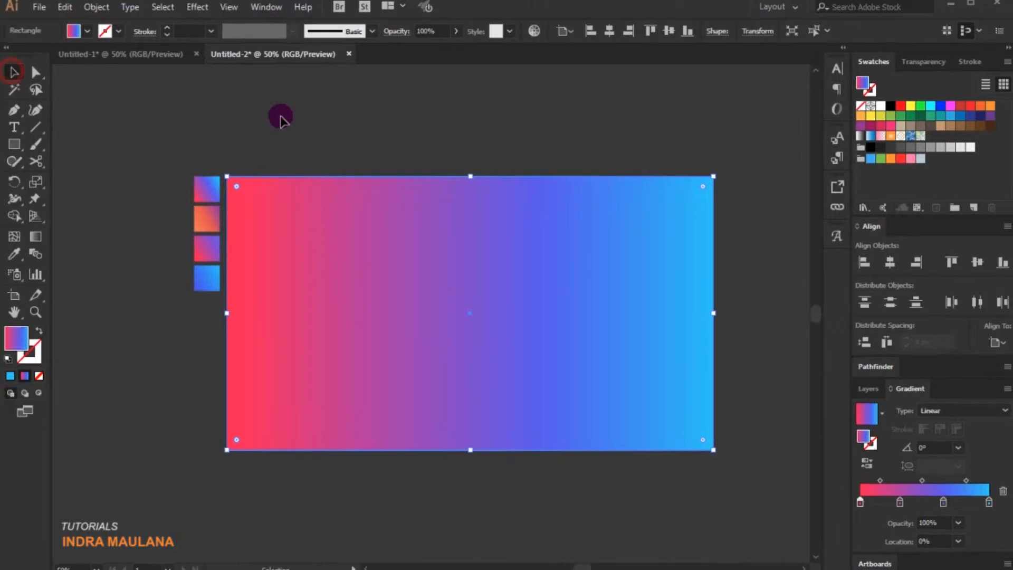
# Step: Redirect the rectangle's linear gradient diagonally from its lower-left corner to its upper-right corner, at about 28°
pyautogui.click(35, 236)
pyautogui.moveTo(235, 435); pyautogui.dragTo(686, 199)
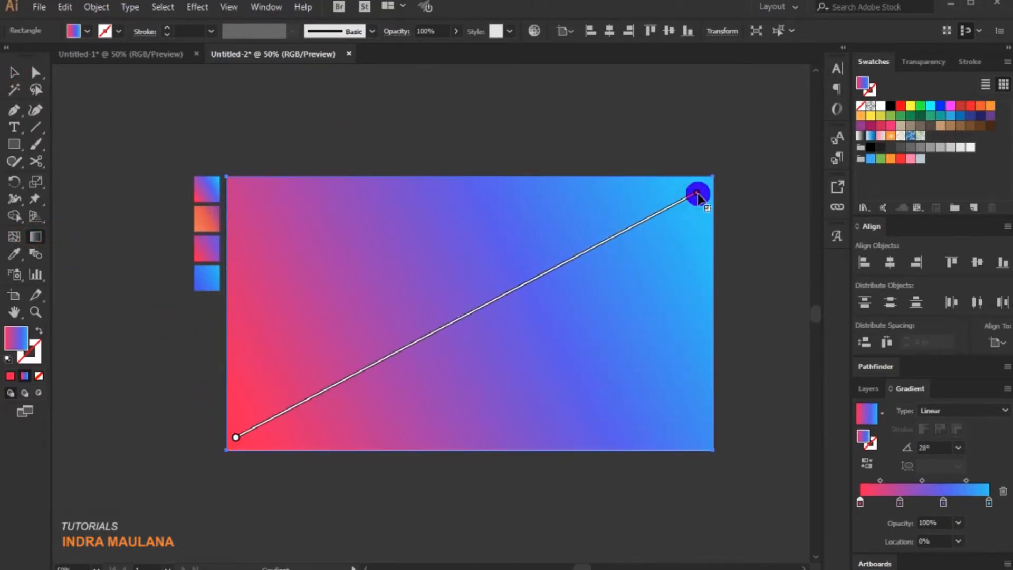
pyautogui.moveTo(544, 274); pyautogui.dragTo(548, 272)
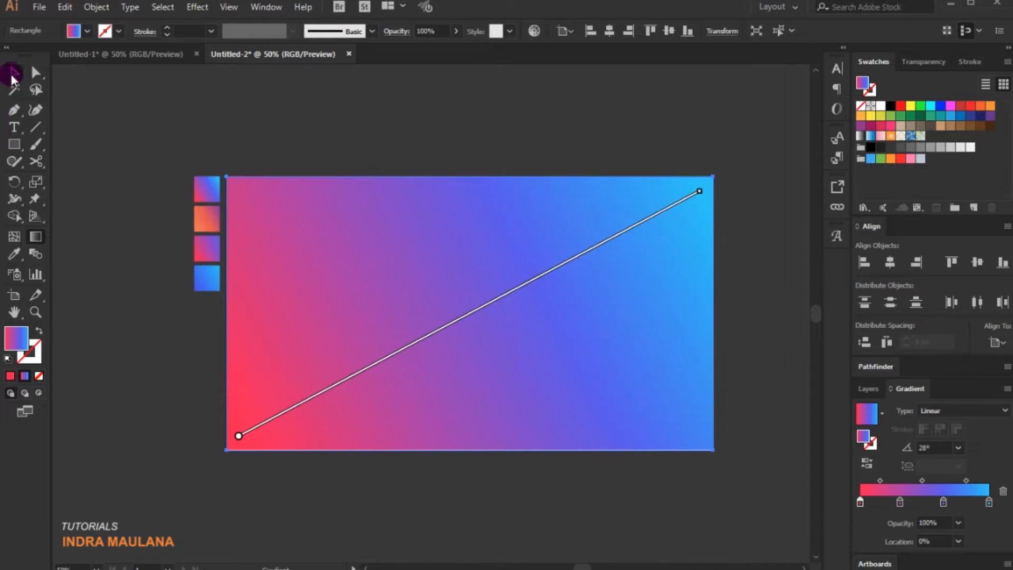
pyautogui.click(12, 75)
pyautogui.click(632, 122)
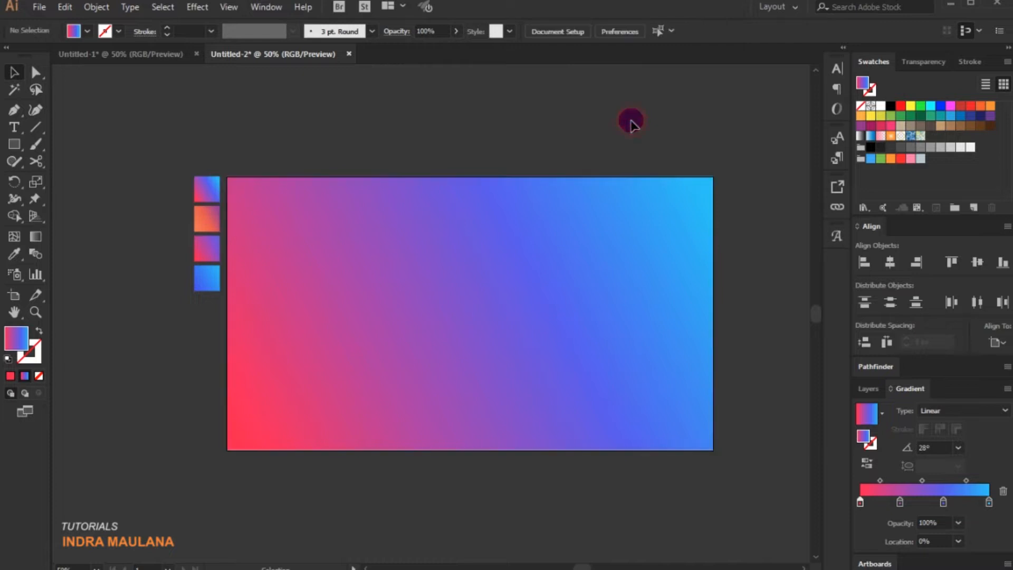
# Step: Lock the gradient background rectangle
pyautogui.scroll(1, 533, 346)
pyautogui.click(551, 315)
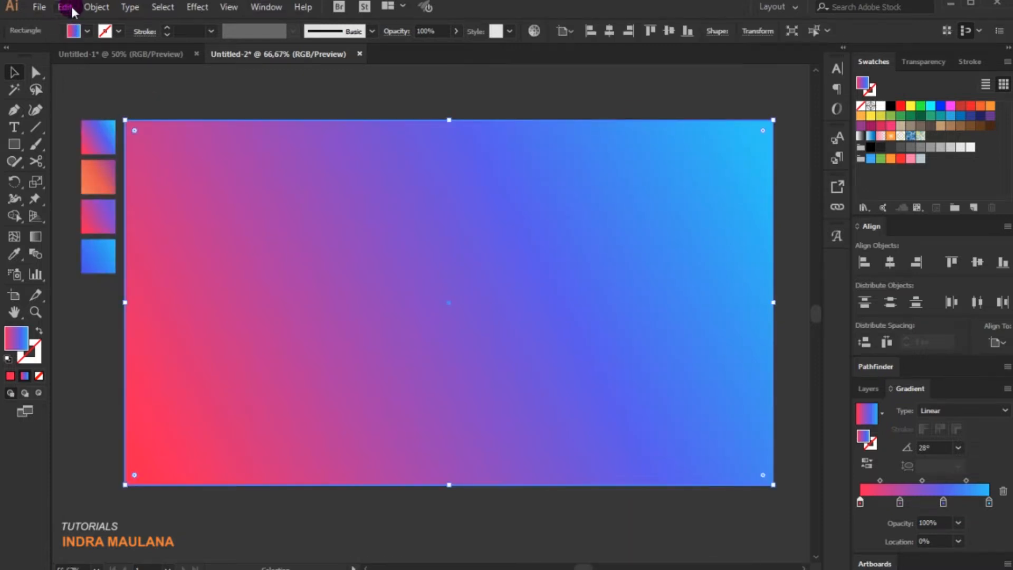
pyautogui.click(108, 10)
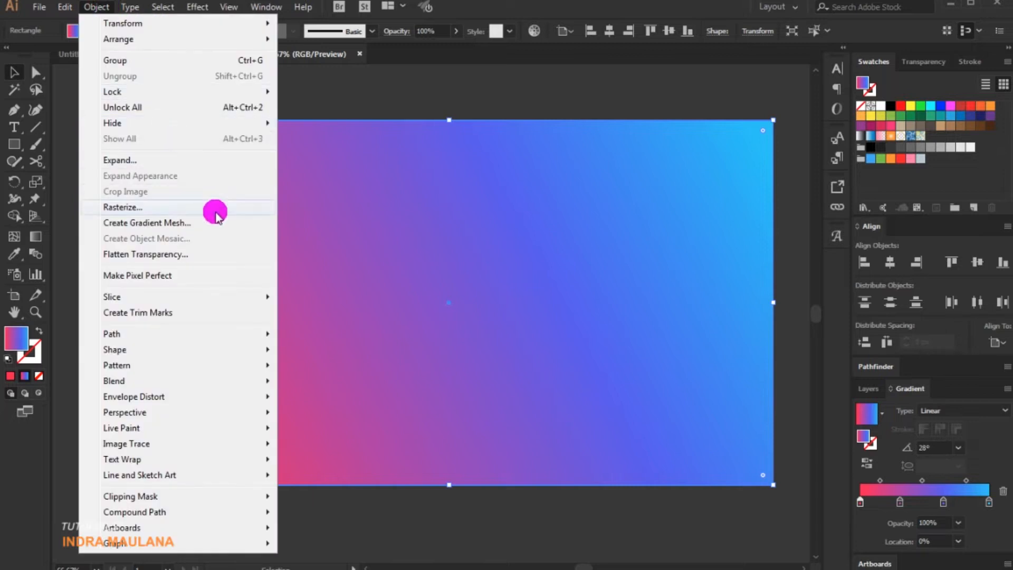
pyautogui.moveTo(242, 98)
pyautogui.click(397, 92)
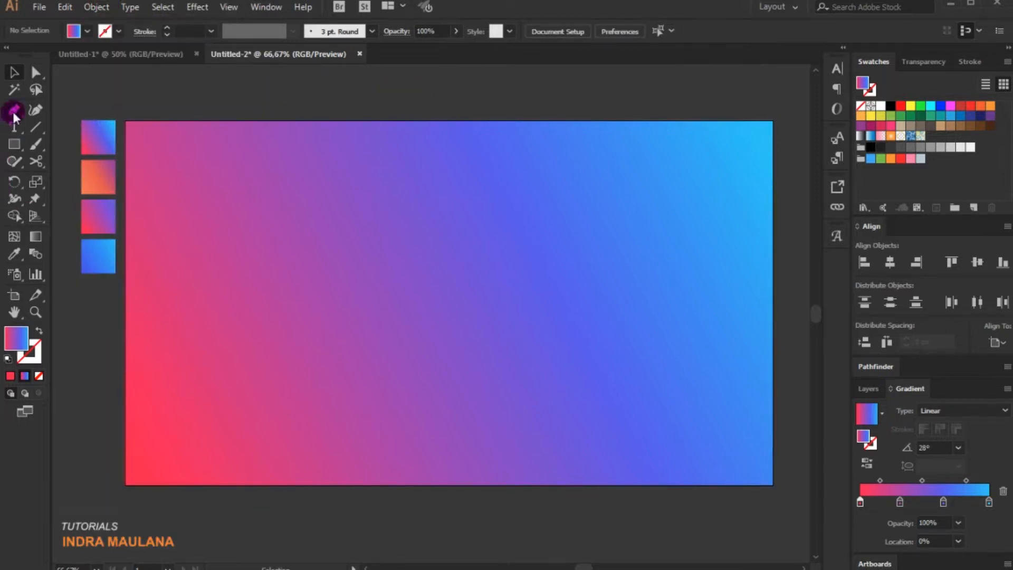
# Step: Begin a curved path with the Pen tool at the background's right edge, adding a second curve point slightly inward
pyautogui.press('space')
pyautogui.moveTo(444, 206); pyautogui.dragTo(350, 205)
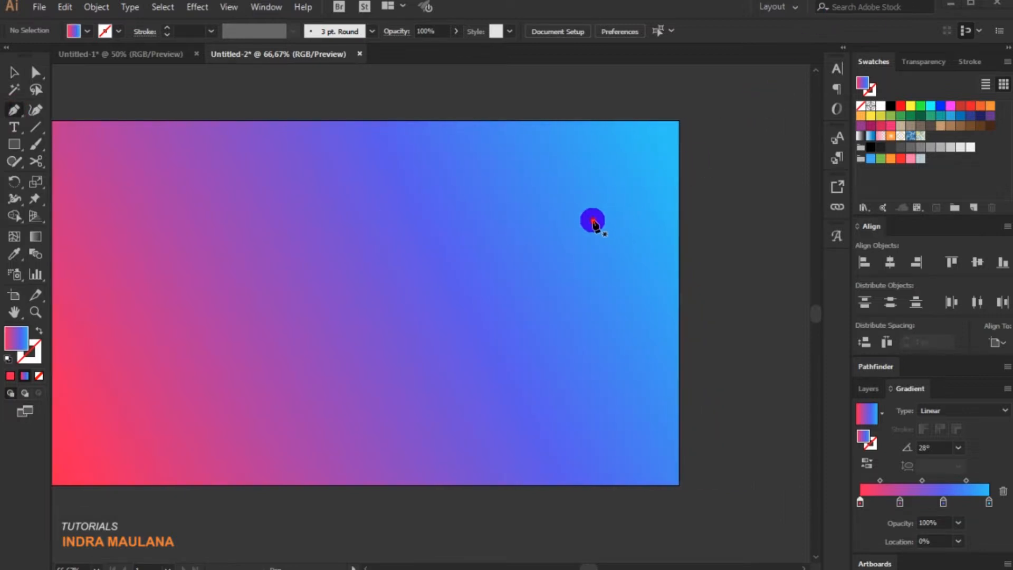
pyautogui.click(755, 302)
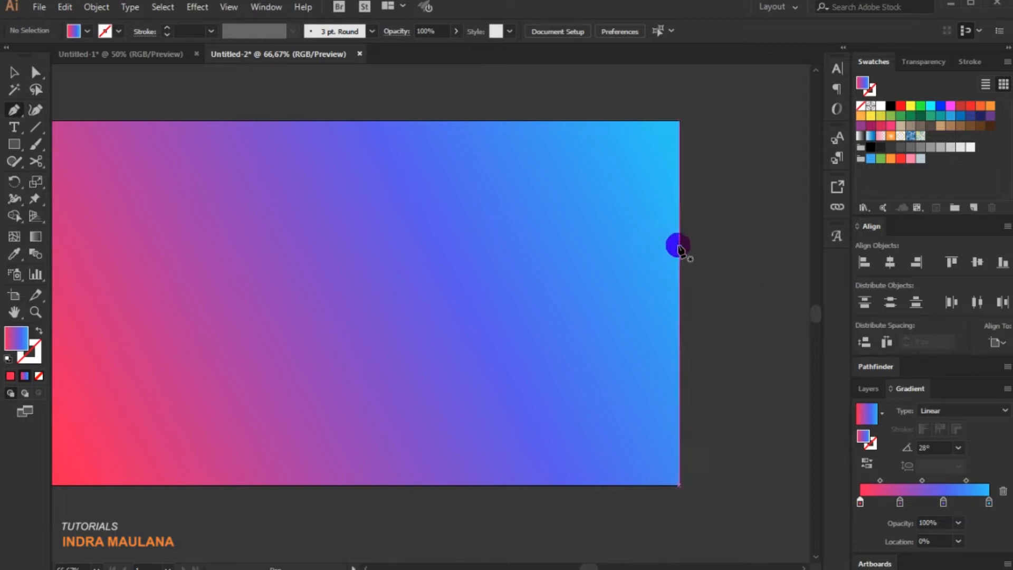
pyautogui.moveTo(673, 255); pyautogui.dragTo(634, 246)
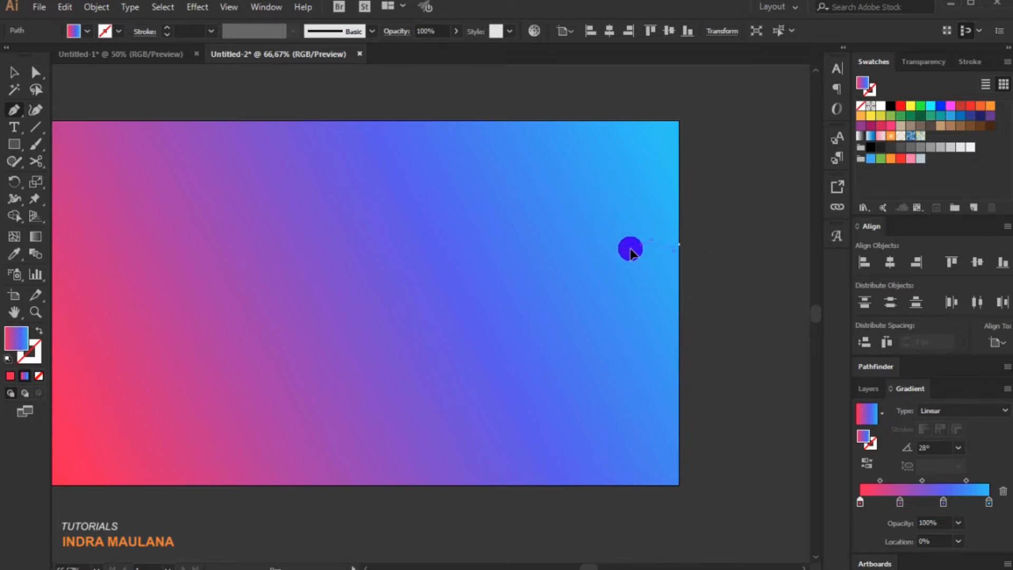
pyautogui.moveTo(625, 263); pyautogui.dragTo(567, 315)
pyautogui.click(38, 330)
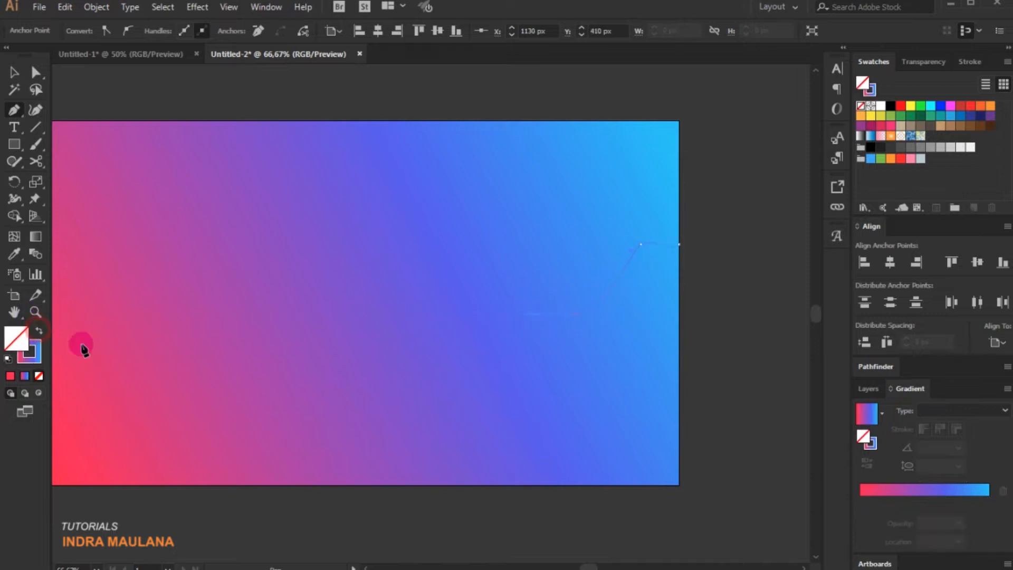
pyautogui.hotkey('ctrl', 'z')
pyautogui.hotkey('ctrl', 'z')
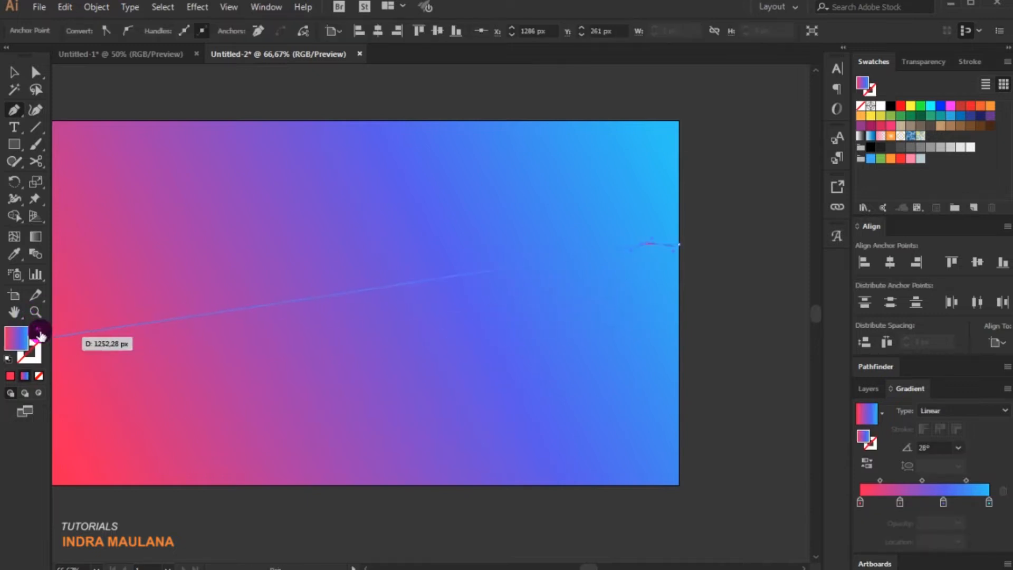
# Step: Swap fill and stroke so the path has no fill, and complete it as a closed wavy blob against the background's right edge
pyautogui.click(39, 331)
pyautogui.moveTo(560, 319); pyautogui.dragTo(564, 320)
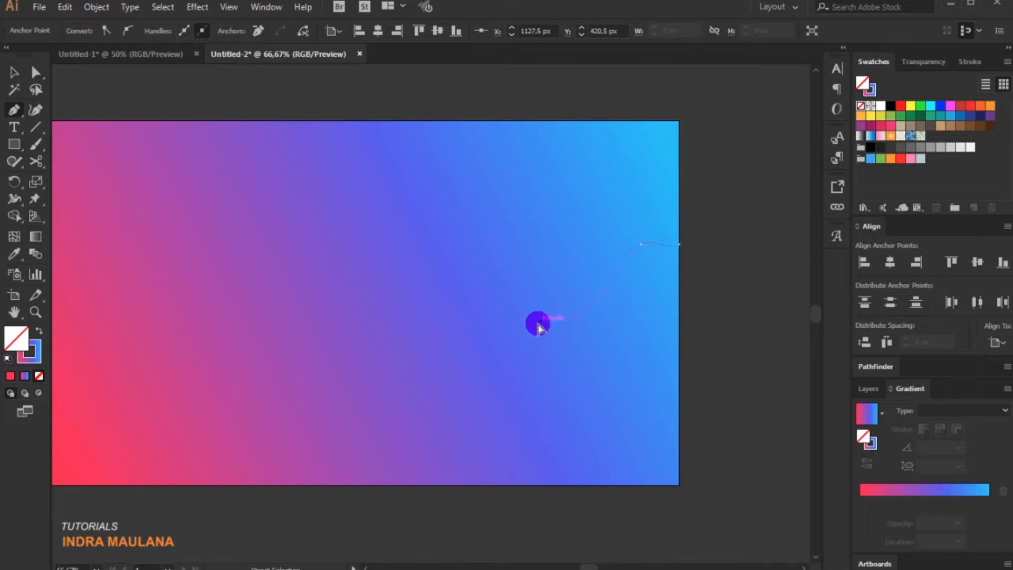
pyautogui.click(543, 326)
pyautogui.moveTo(505, 318); pyautogui.dragTo(503, 314)
pyautogui.moveTo(524, 218); pyautogui.dragTo(678, 162)
pyautogui.click(679, 160)
pyautogui.click(678, 243)
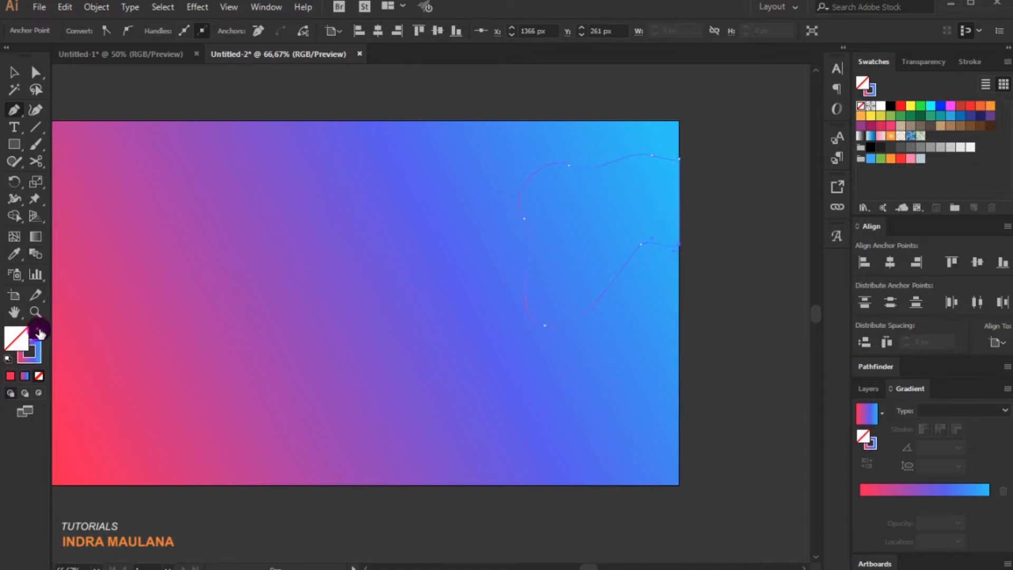
# Step: Swap fill and stroke so the blob is filled with the red-to-blue gradient, and deselect it
pyautogui.click(38, 331)
pyautogui.click(11, 72)
pyautogui.click(776, 175)
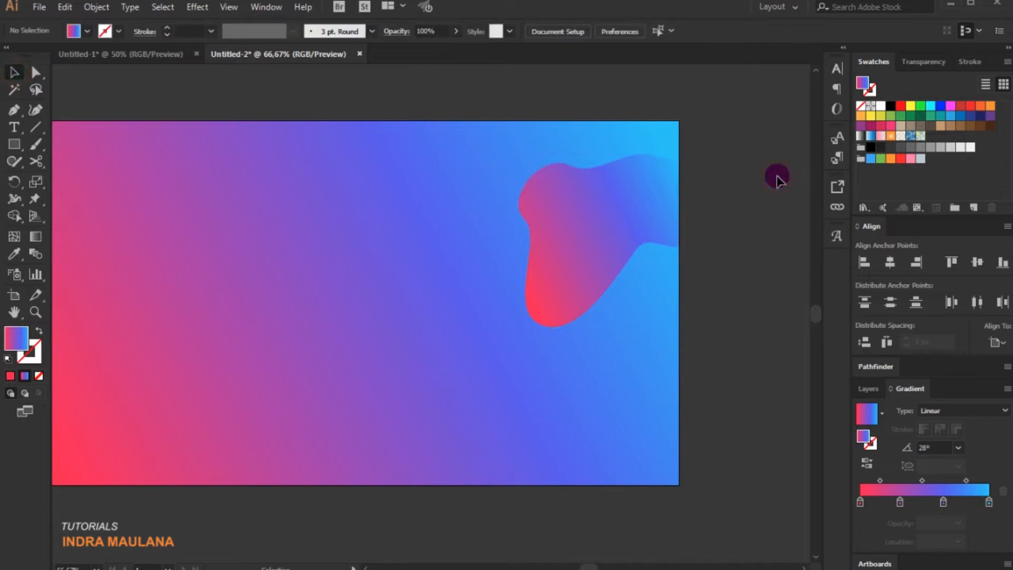
# Step: Reshape the blob's left side by moving its left anchor point down to about X 1034 px, Y 248 px
pyautogui.click(642, 206)
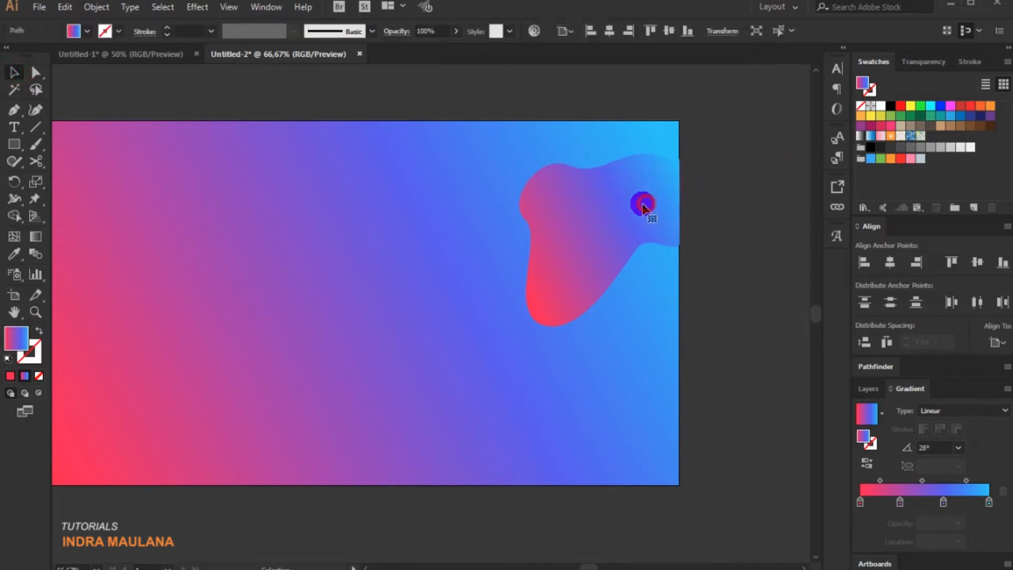
pyautogui.click(33, 72)
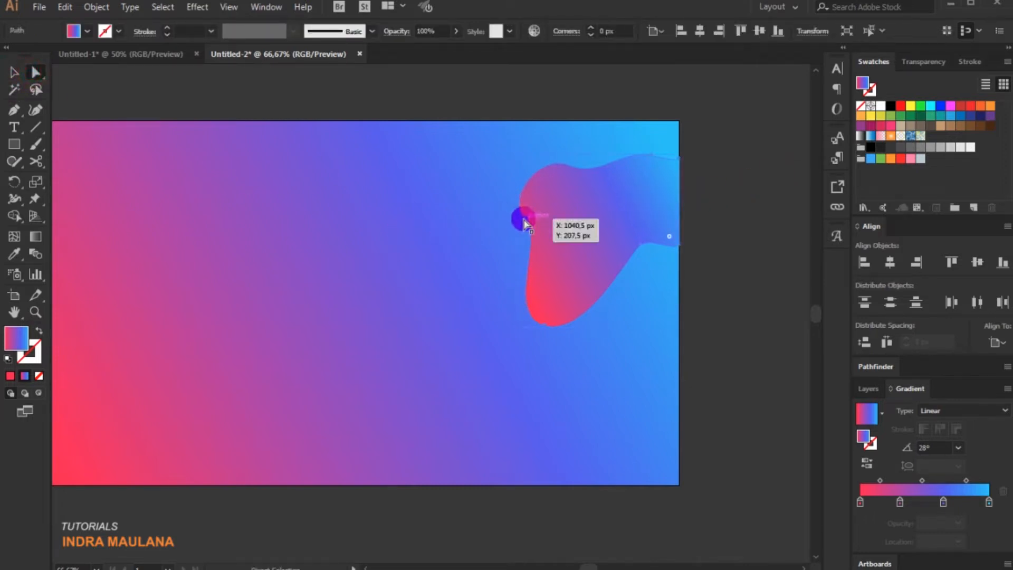
pyautogui.click(540, 243)
pyautogui.moveTo(535, 246); pyautogui.dragTo(530, 250)
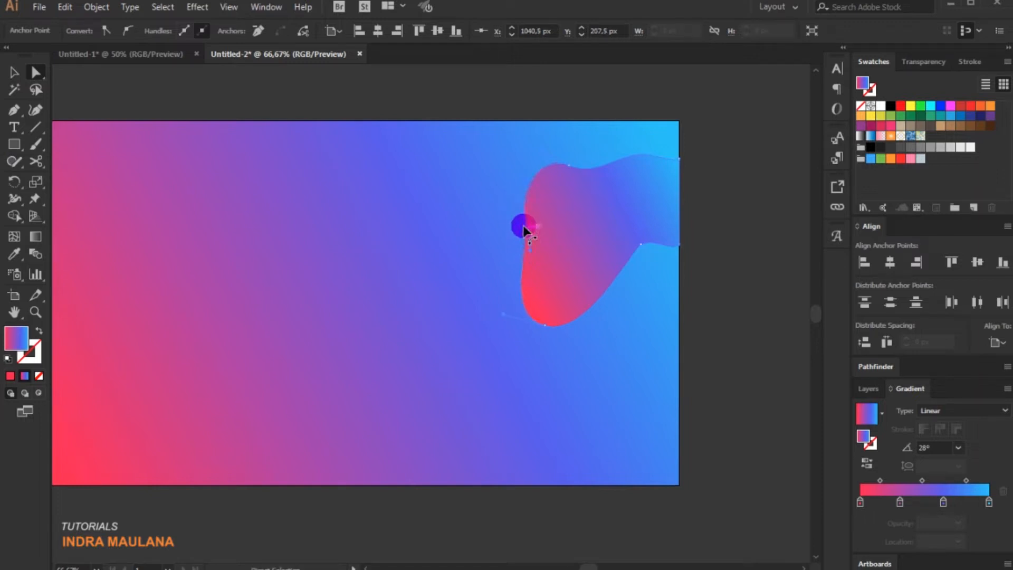
pyautogui.moveTo(490, 141); pyautogui.dragTo(610, 213)
pyautogui.moveTo(524, 219); pyautogui.dragTo(519, 238)
# Step: Lower the blob's upper-left anchor point and refine the curve on its left side
pyautogui.press('v')
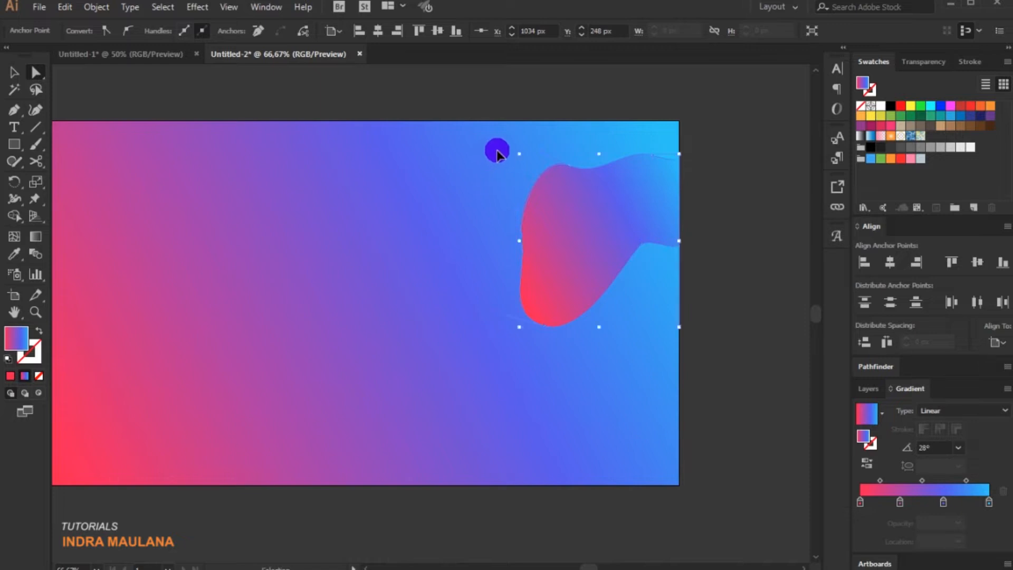
pyautogui.moveTo(566, 202); pyautogui.dragTo(598, 238)
pyautogui.moveTo(530, 224); pyautogui.dragTo(522, 238)
pyautogui.click(635, 322)
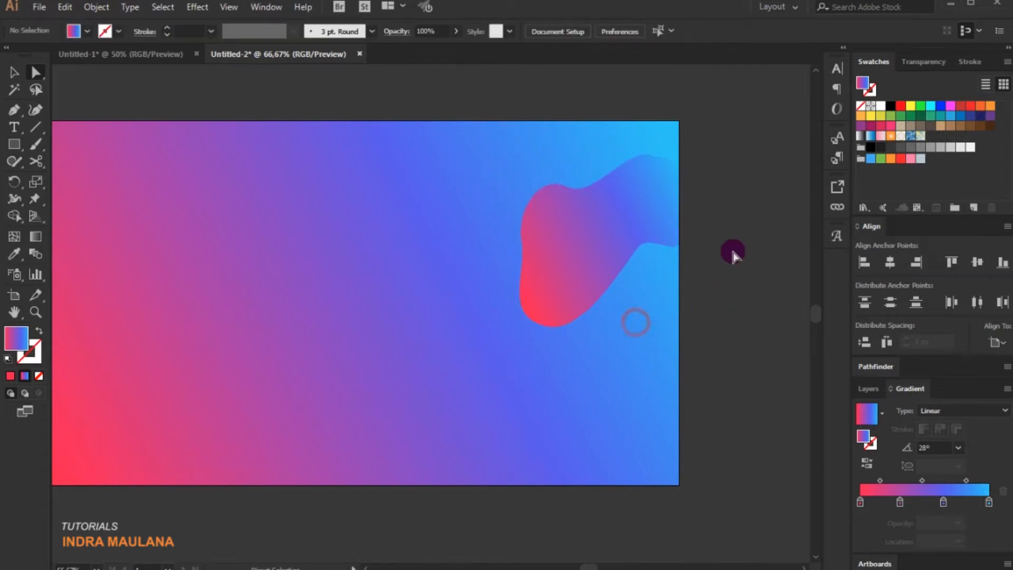
# Step: Move the blob's inner anchor point on the lower-right side to about X 1274 px, Y 293 px
pyautogui.click(647, 217)
pyautogui.moveTo(642, 248); pyautogui.dragTo(637, 258)
pyautogui.click(709, 213)
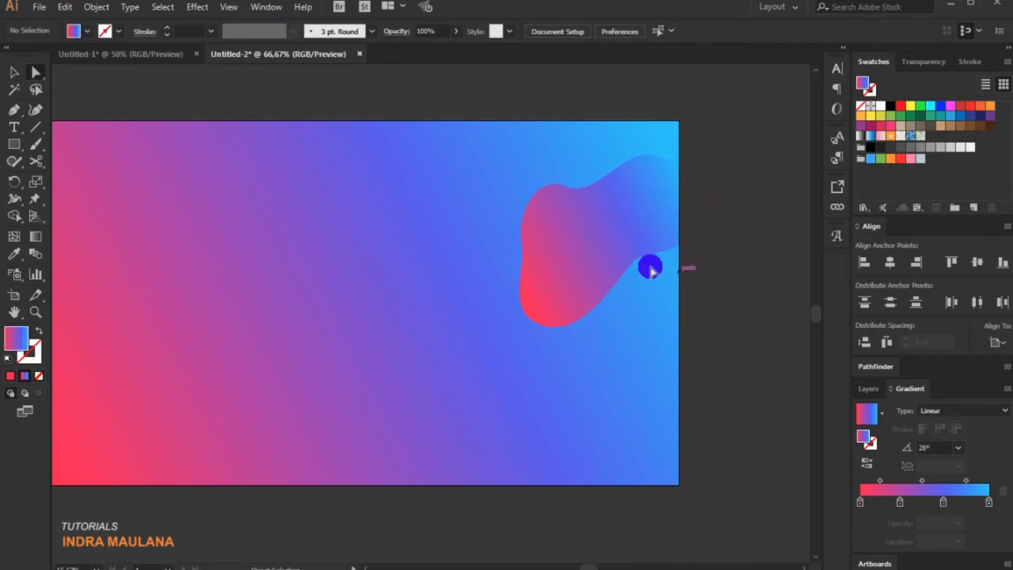
pyautogui.click(625, 236)
pyautogui.click(635, 259)
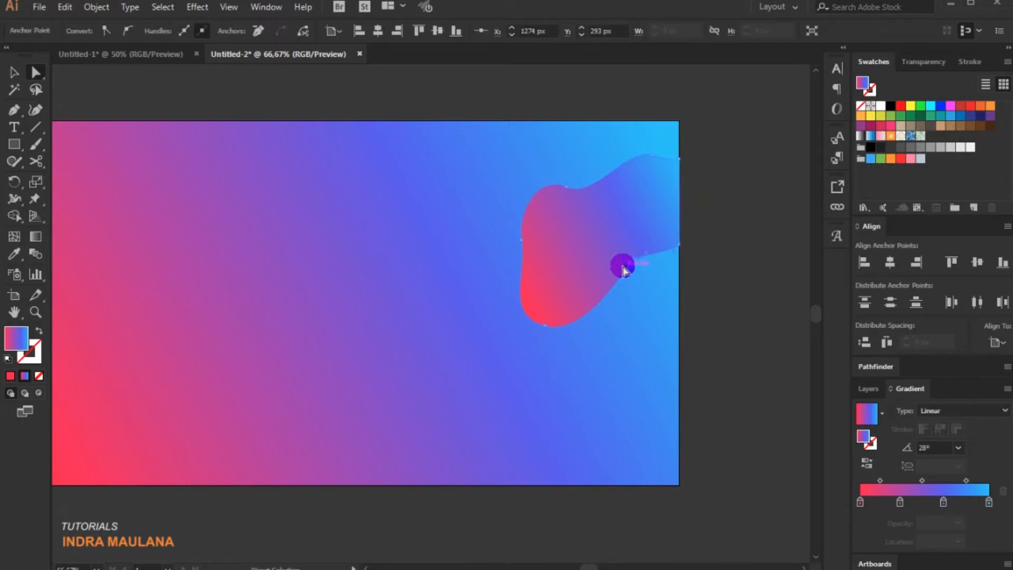
# Step: Set the highlight colour of Layer 1 to Yellow in its layer options
pyautogui.click(868, 389)
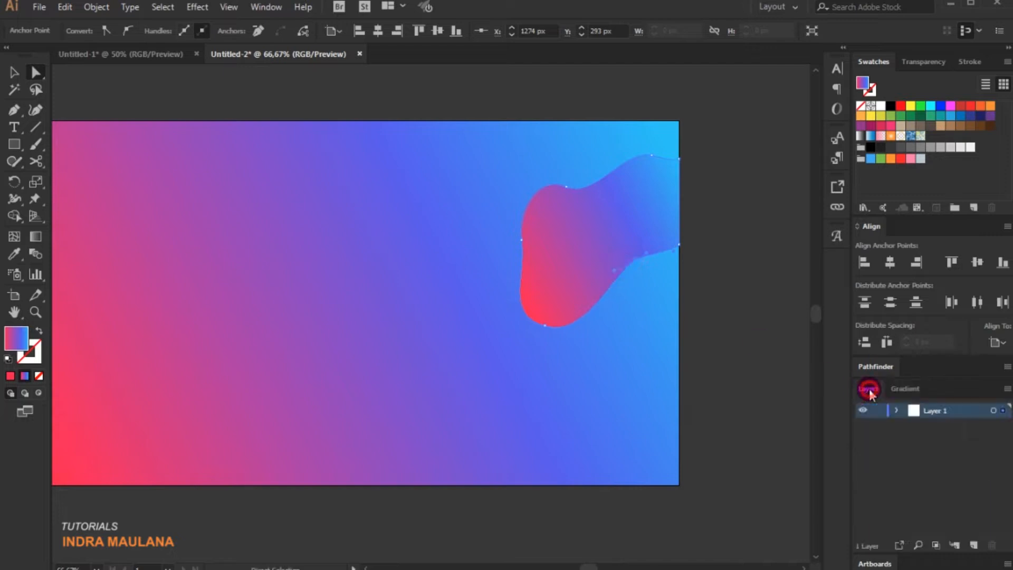
pyautogui.doubleClick(953, 410)
pyautogui.click(493, 258)
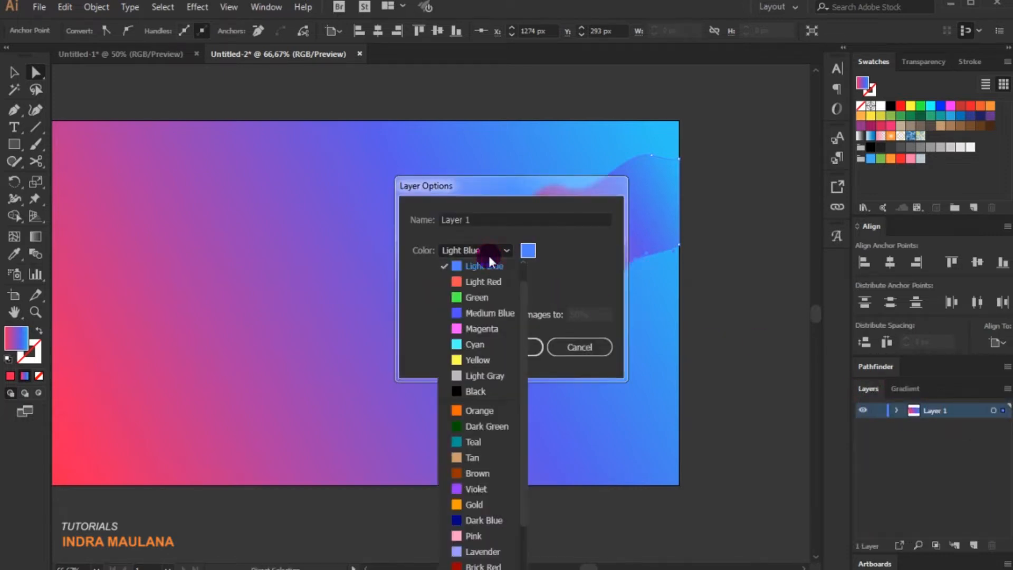
pyautogui.click(471, 379)
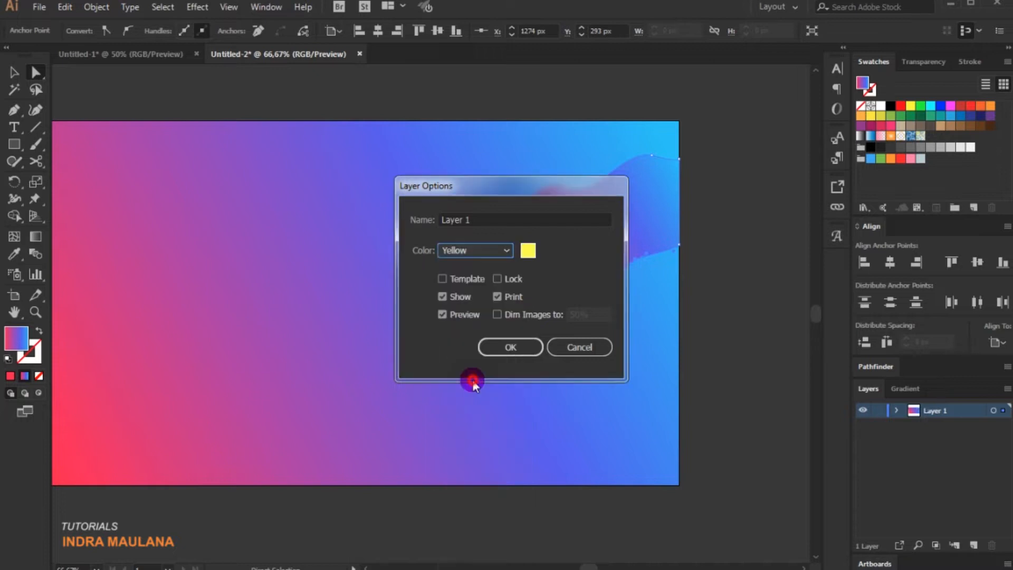
pyautogui.click(520, 347)
# Step: Lengthen the right direction handle of the blob's bottom anchor point to round its lower tip
pyautogui.click(648, 255)
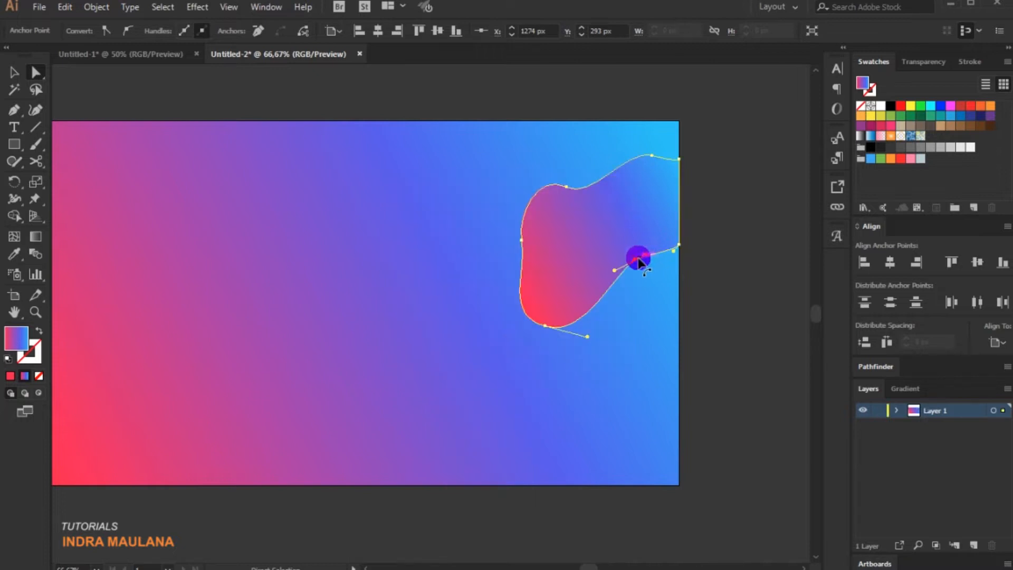
pyautogui.click(546, 325)
pyautogui.click(546, 325)
pyautogui.moveTo(585, 338); pyautogui.dragTo(601, 344)
pyautogui.click(737, 248)
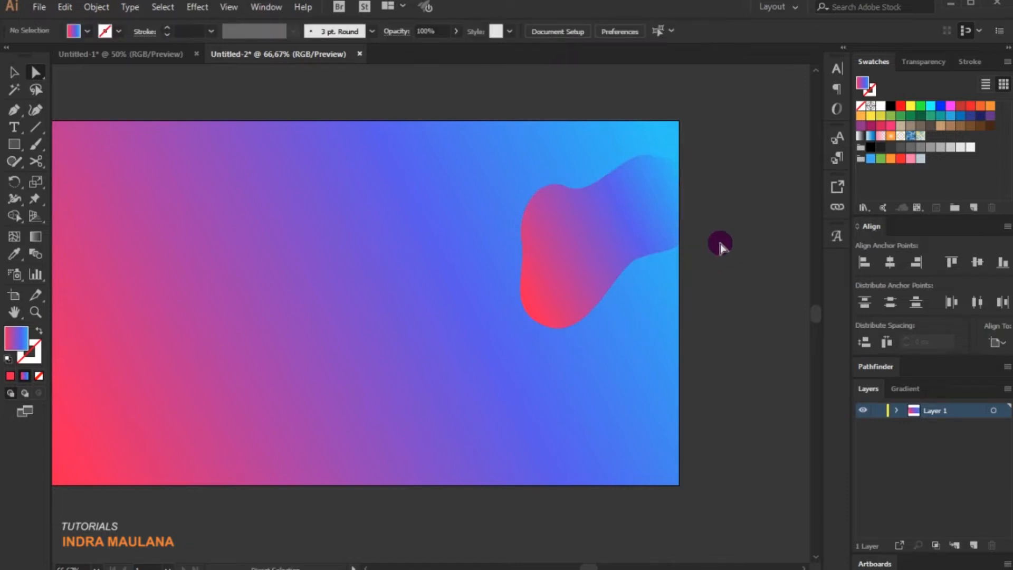
# Step: Adjust the blob's upper-left anchor point to smooth the dip along its top edge
pyautogui.click(622, 181)
pyautogui.click(567, 187)
pyautogui.moveTo(595, 198); pyautogui.dragTo(569, 179)
pyautogui.click(753, 130)
# Step: Move the blob's left anchor point slightly inward and adjust its lower direction handle
pyautogui.click(522, 246)
pyautogui.click(521, 240)
pyautogui.moveTo(521, 240); pyautogui.dragTo(531, 236)
pyautogui.moveTo(537, 269); pyautogui.dragTo(534, 270)
pyautogui.click(744, 202)
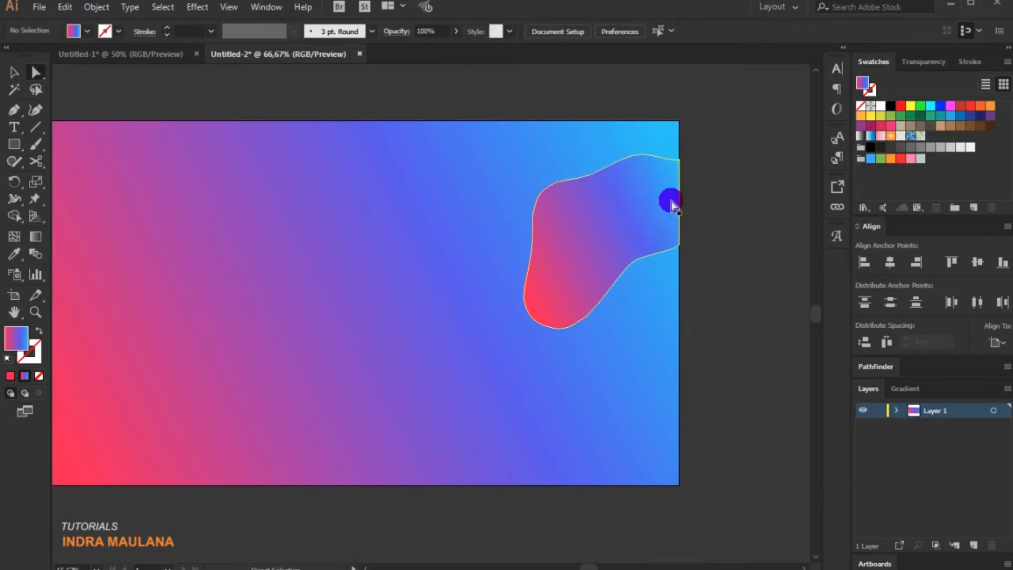
# Step: Adjust the direction handles around the blob's inner lower-right anchor point to smooth the curve and extend the bottom lobe
pyautogui.click(635, 259)
pyautogui.moveTo(588, 344); pyautogui.dragTo(598, 354)
pyautogui.moveTo(613, 272); pyautogui.dragTo(602, 273)
pyautogui.moveTo(648, 253); pyautogui.dragTo(648, 252)
pyautogui.click(648, 298)
# Step: Adjust the blob's bottom and left anchor handles so its left side curves inward above the bottom lobe
pyautogui.click(545, 326)
pyautogui.moveTo(504, 303); pyautogui.dragTo(525, 307)
pyautogui.click(590, 434)
pyautogui.moveTo(589, 434); pyautogui.dragTo(598, 438)
pyautogui.click(540, 241)
pyautogui.click(544, 273)
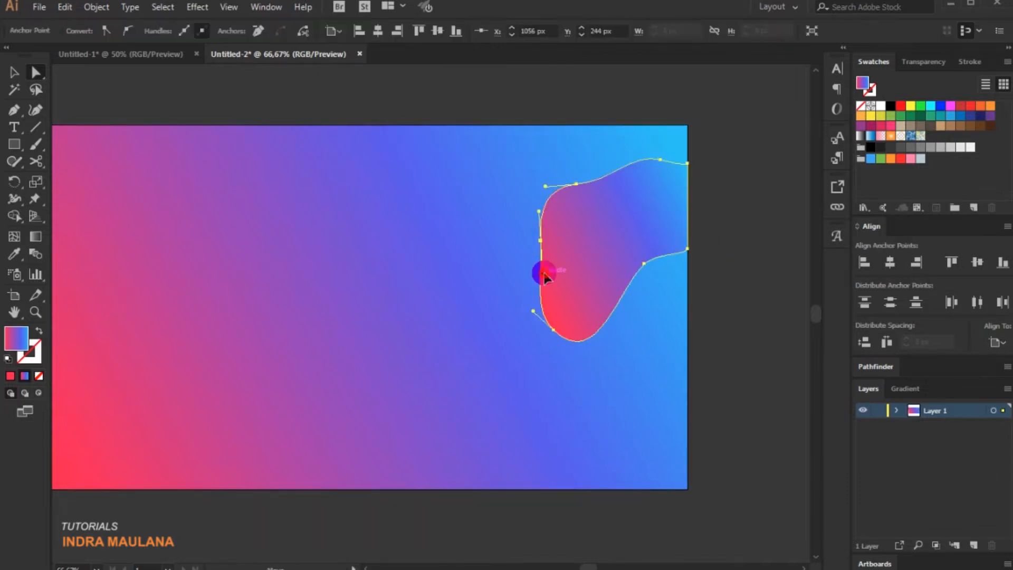
pyautogui.click(551, 390)
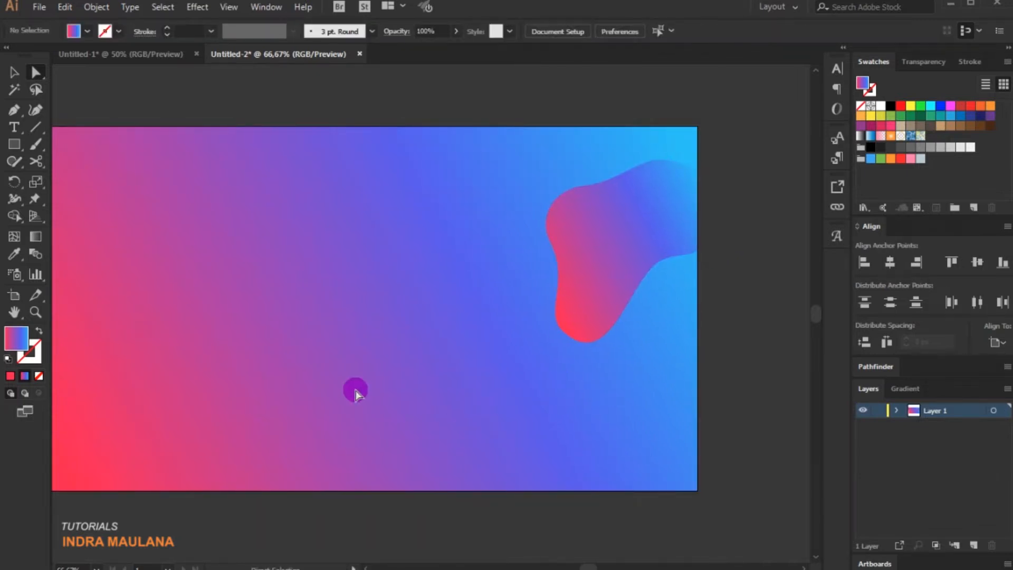
# Step: Fill the blob with the blue gradient sampled from the lowest colour square beside the artboard, using the Eyedropper
pyautogui.click(13, 74)
pyautogui.click(599, 206)
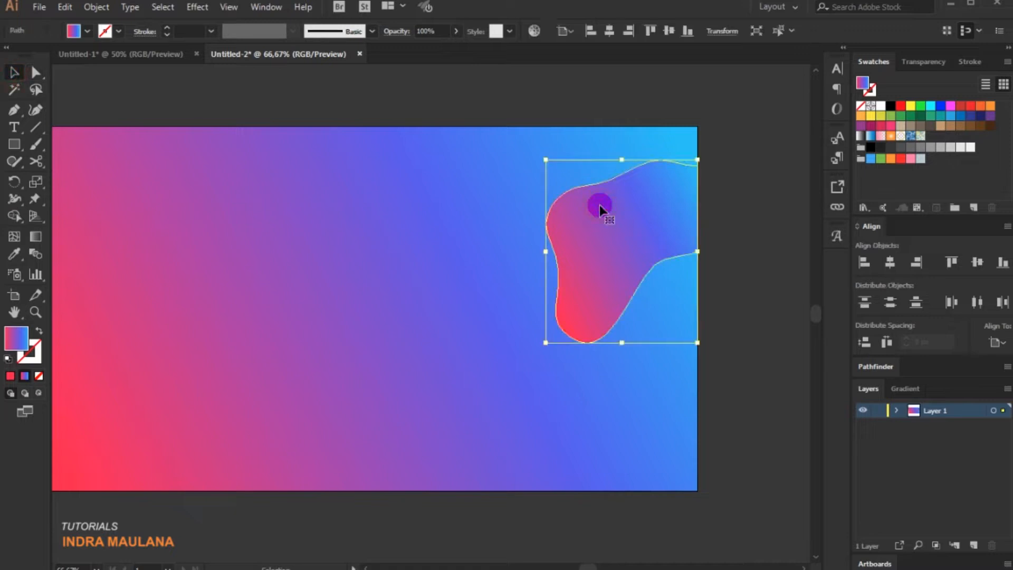
pyautogui.moveTo(296, 179); pyautogui.dragTo(359, 177)
pyautogui.click(20, 257)
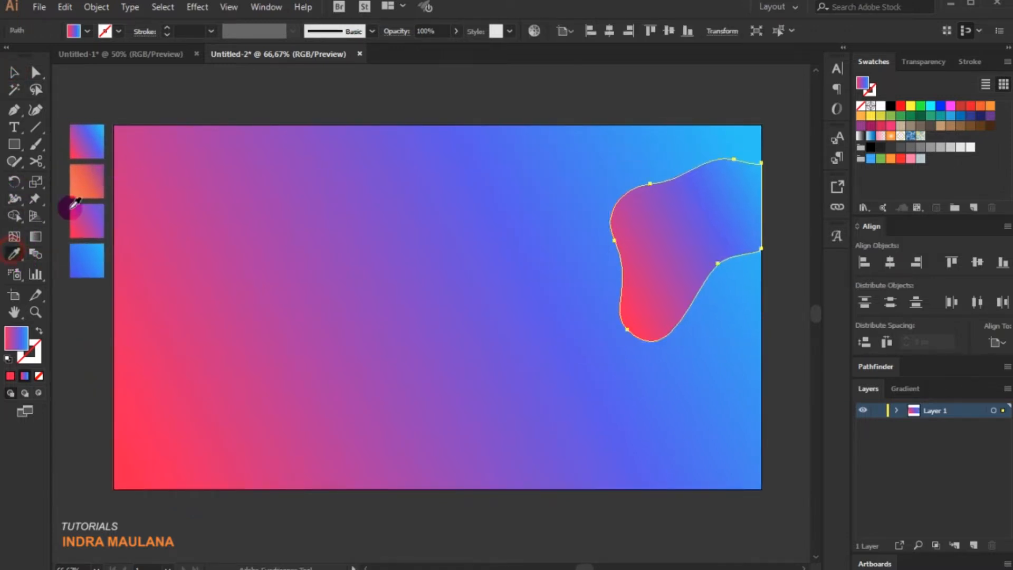
pyautogui.click(89, 244)
pyautogui.click(14, 72)
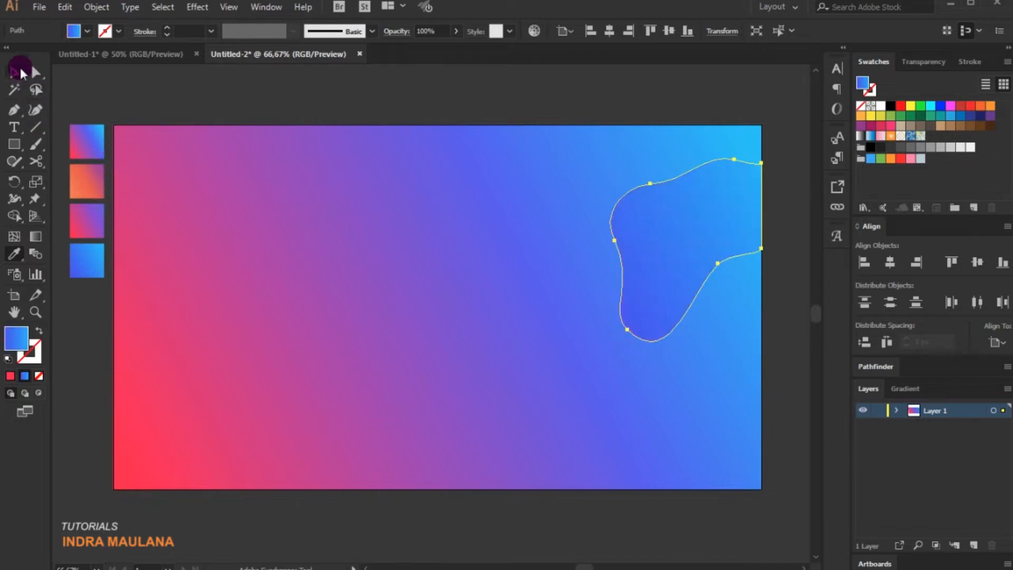
# Step: Examine the hex colours of both end stops in the blob's linear gradient
pyautogui.click(903, 387)
pyautogui.click(990, 503)
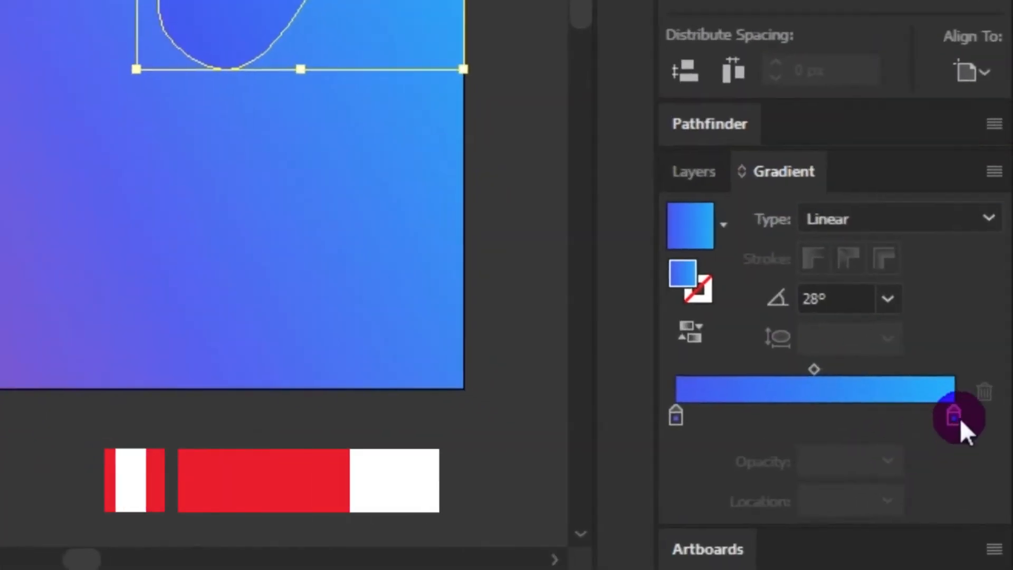
pyautogui.doubleClick(990, 503)
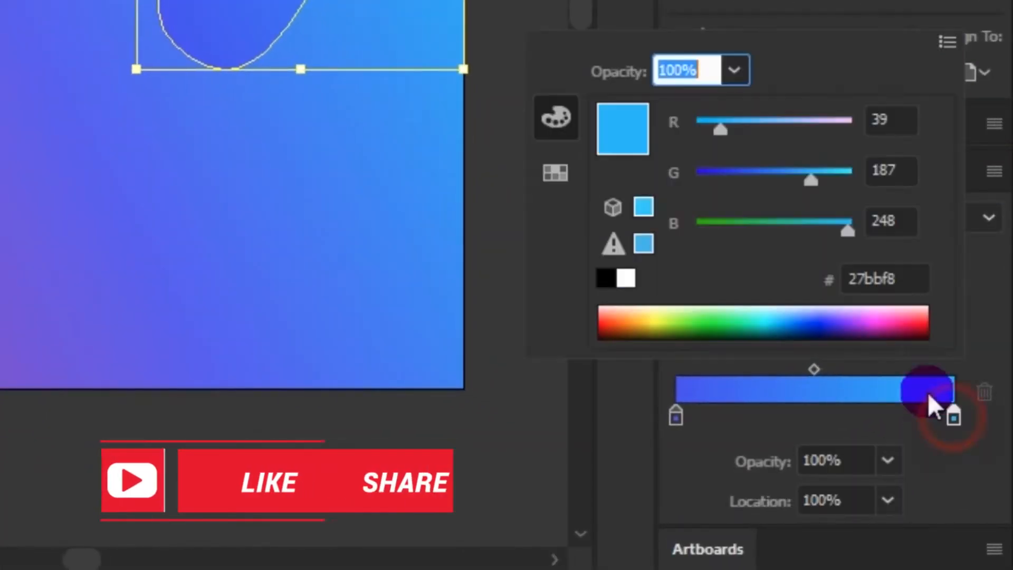
pyautogui.click(904, 278)
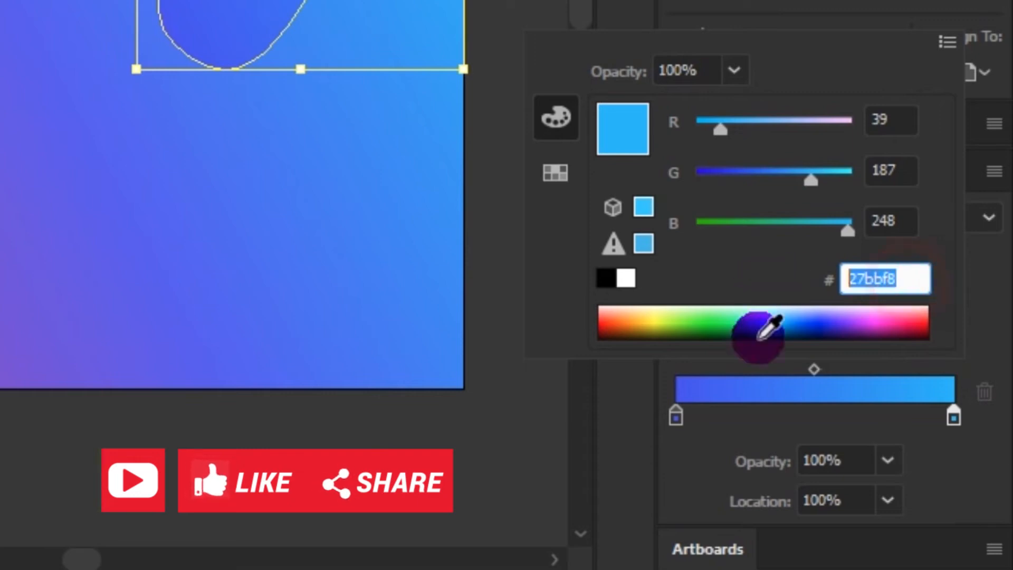
pyautogui.click(676, 417)
pyautogui.doubleClick(676, 417)
pyautogui.moveTo(909, 280); pyautogui.dragTo(692, 284)
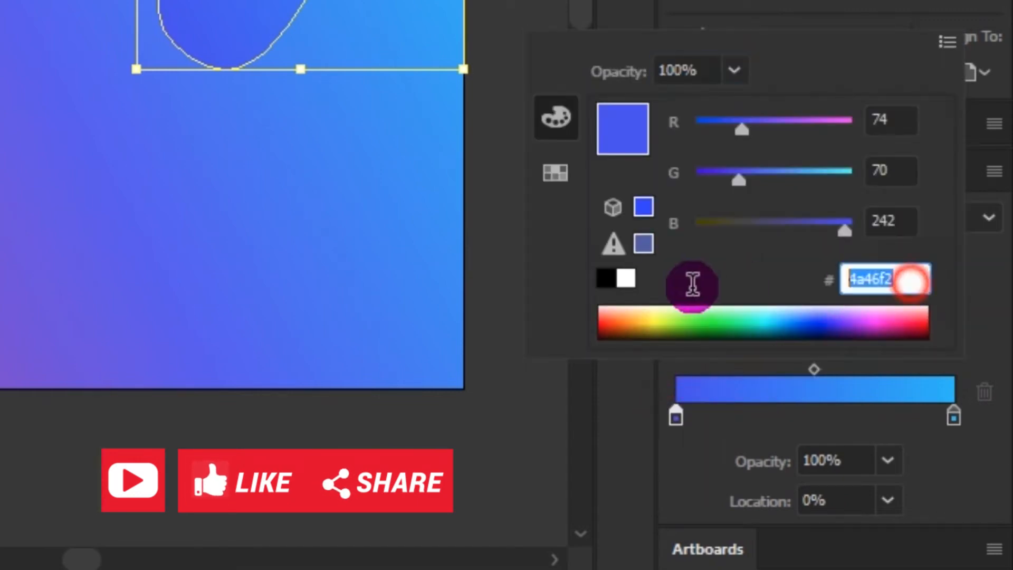
pyautogui.press('Return')
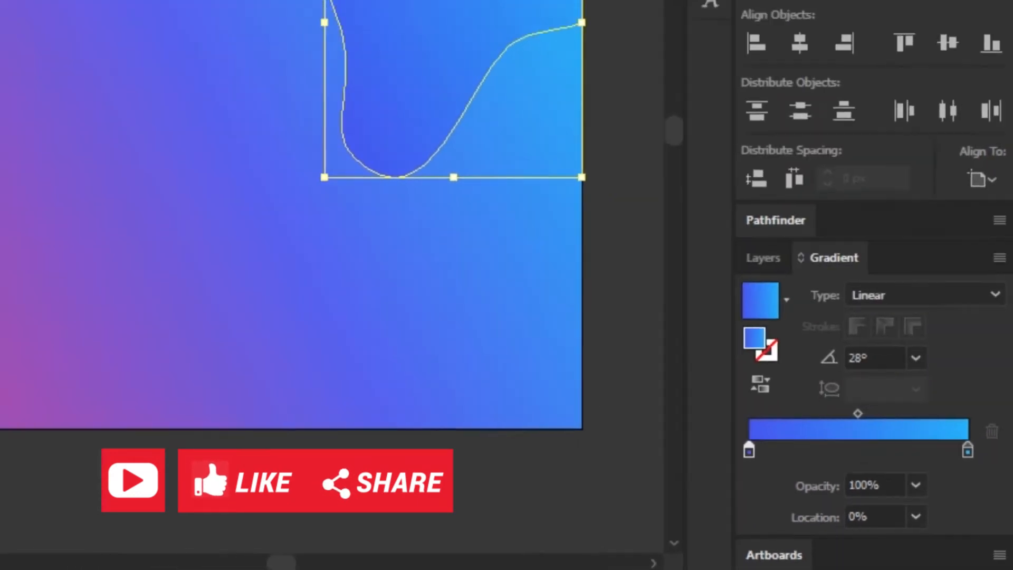
# Step: Redirect the blob's linear gradient with the Gradient tool to about -4.3°, running nearly horizontally from dark blue to light blue
pyautogui.click(36, 90)
pyautogui.click(500, 292)
pyautogui.moveTo(503, 293); pyautogui.dragTo(406, 288)
pyautogui.press('v')
pyautogui.click(560, 206)
pyautogui.click(30, 236)
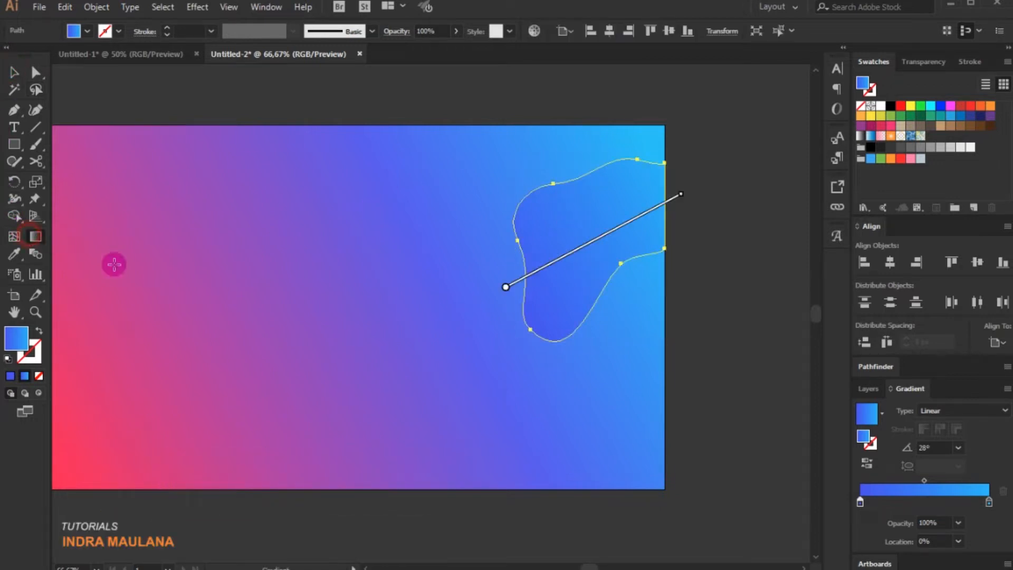
pyautogui.moveTo(521, 207)
pyautogui.mouseDown()
pyautogui.moveTo(574, 245)
pyautogui.moveTo(599, 248)
pyautogui.mouseUp()
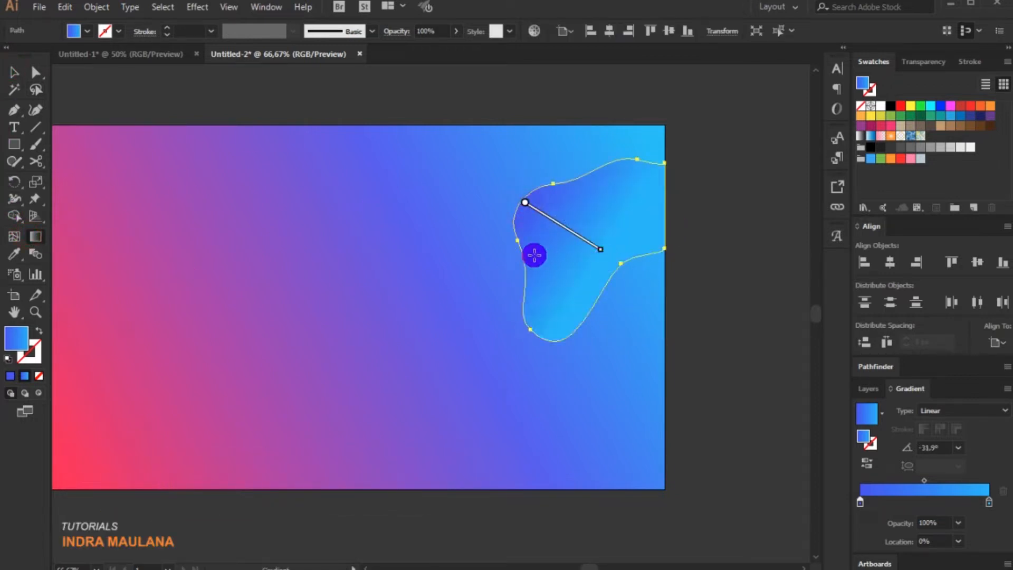
pyautogui.moveTo(496, 207); pyautogui.dragTo(653, 285)
pyautogui.moveTo(519, 254); pyautogui.dragTo(636, 238)
pyautogui.moveTo(484, 208); pyautogui.dragTo(652, 222)
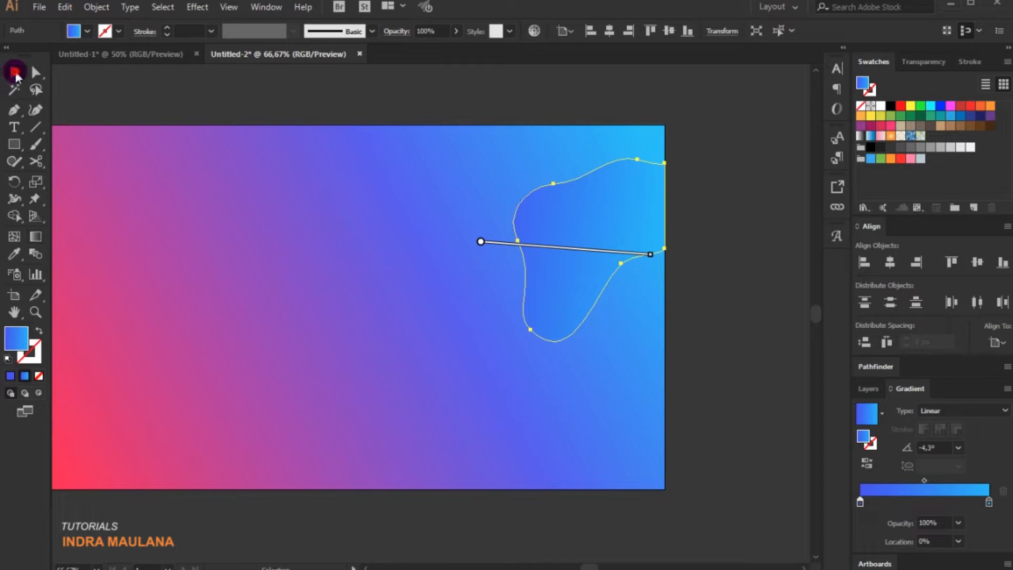
pyautogui.click(14, 72)
pyautogui.click(294, 241)
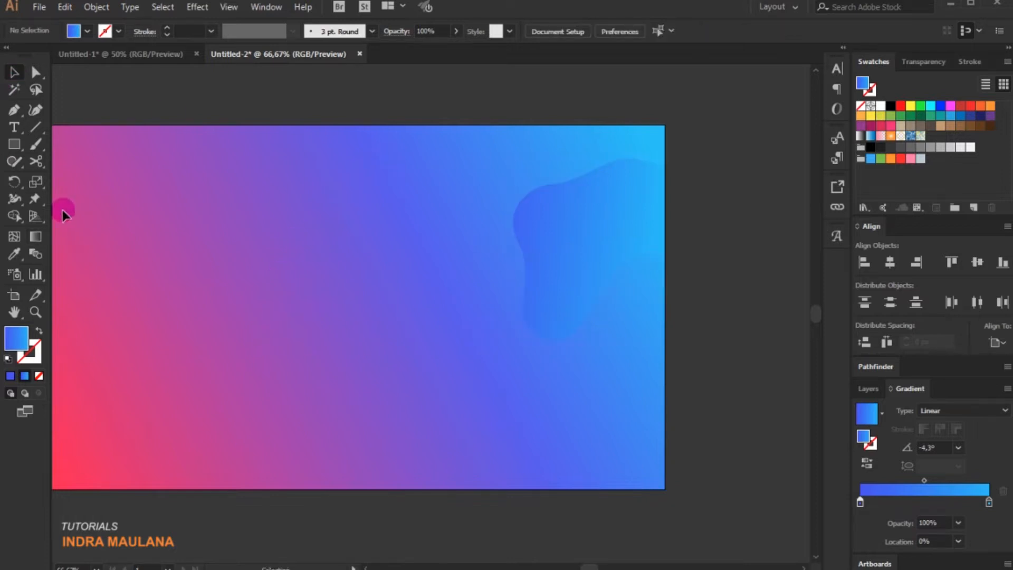
# Step: Draw a circle with the Ellipse tool and move it over the blob at the artboard's right edge
pyautogui.moveTo(18, 147); pyautogui.dragTo(63, 179)
pyautogui.moveTo(279, 226); pyautogui.dragTo(467, 413)
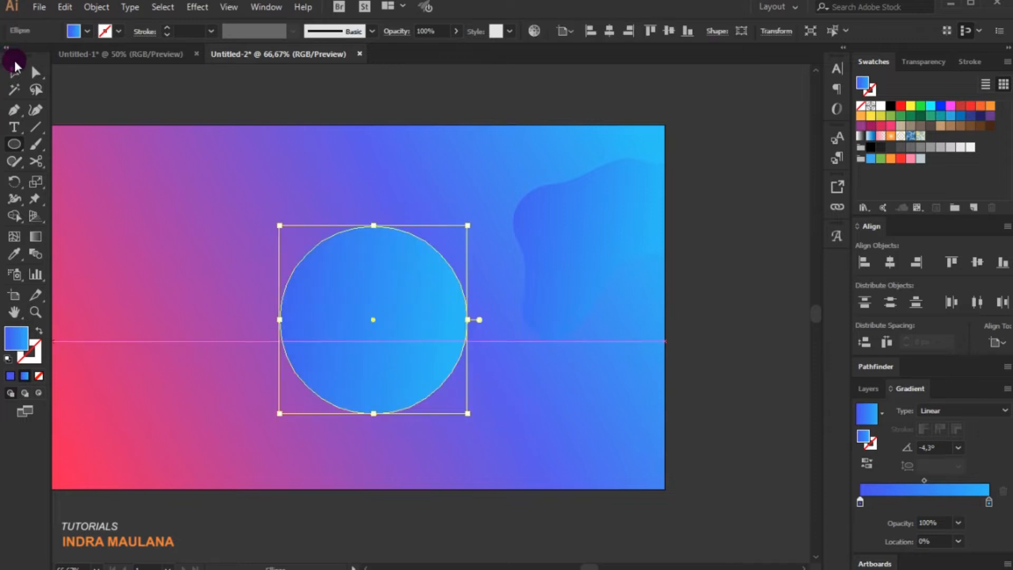
pyautogui.click(15, 65)
pyautogui.moveTo(405, 295); pyautogui.dragTo(613, 232)
# Step: Send the circle backward behind the blob and fill it with the White, Black gradient
pyautogui.rightClick(612, 228)
pyautogui.moveTo(687, 445)
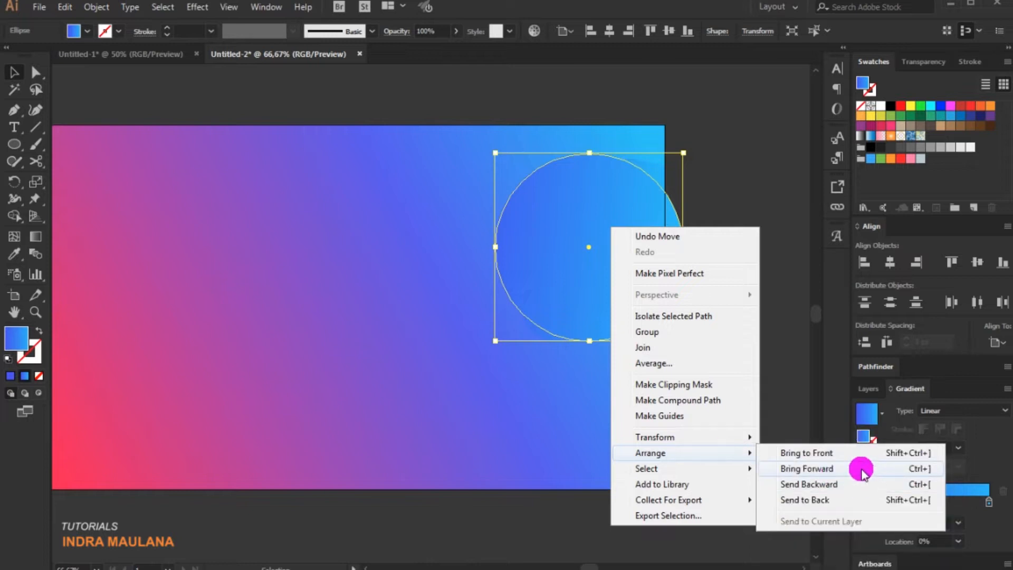
pyautogui.click(861, 470)
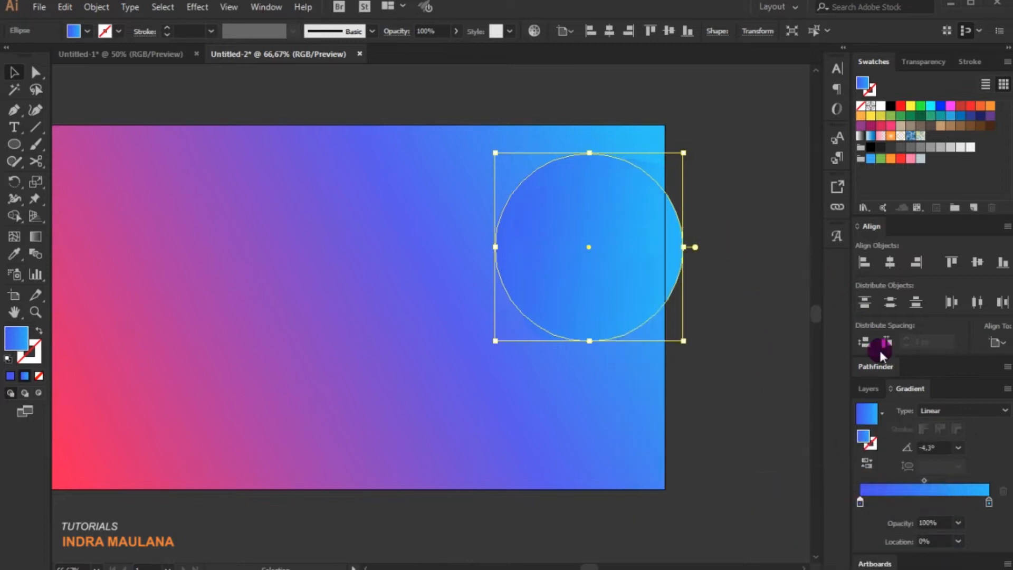
pyautogui.click(882, 413)
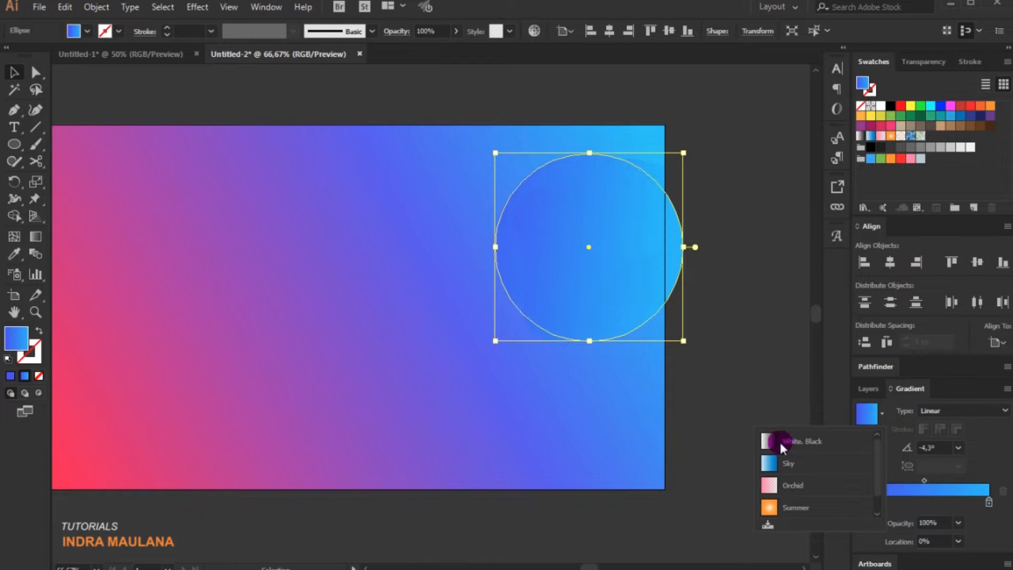
pyautogui.click(780, 441)
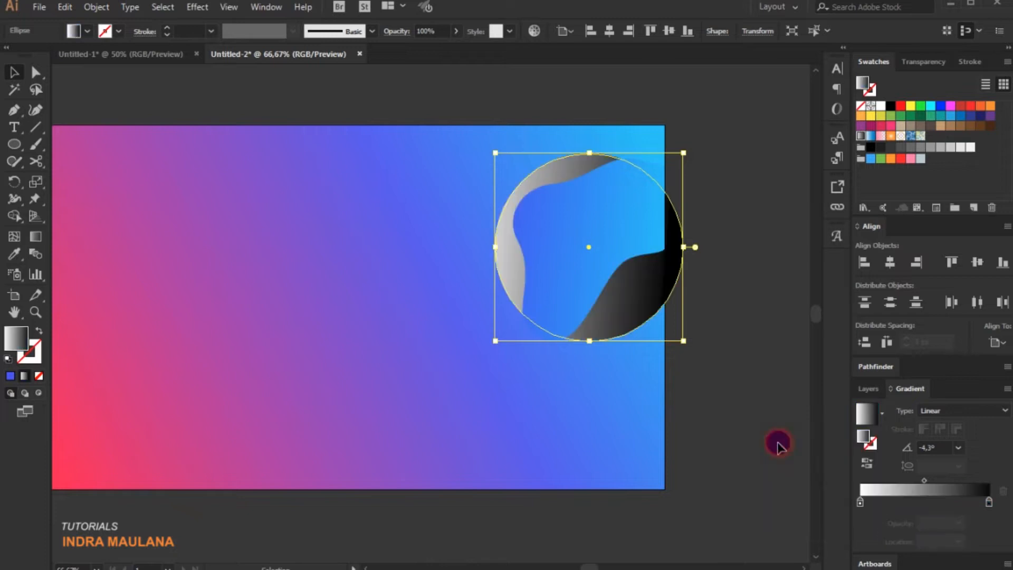
# Step: Set the circle's blending mode to Multiply
pyautogui.click(391, 31)
pyautogui.click(290, 53)
pyautogui.click(281, 105)
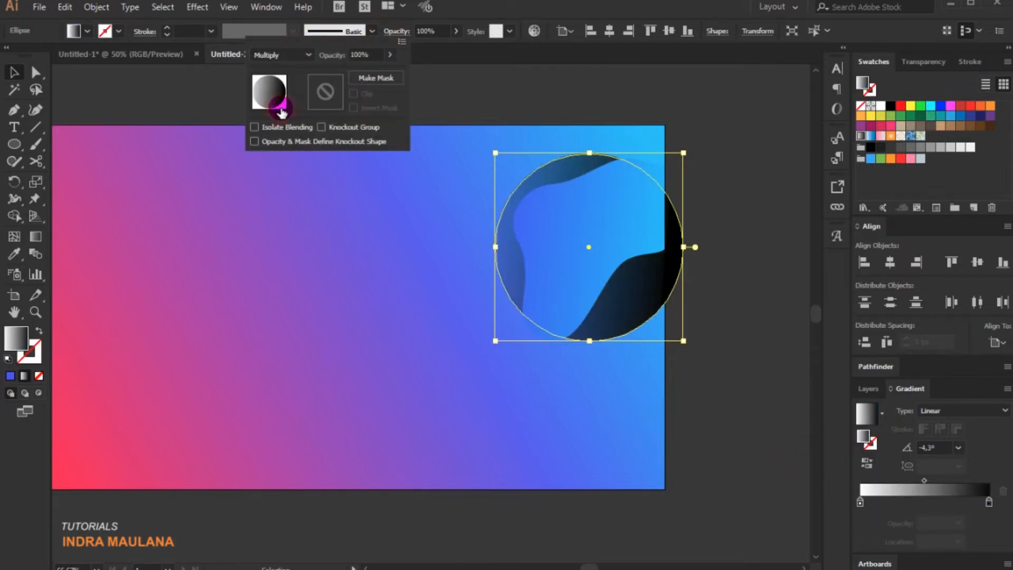
pyautogui.click(639, 283)
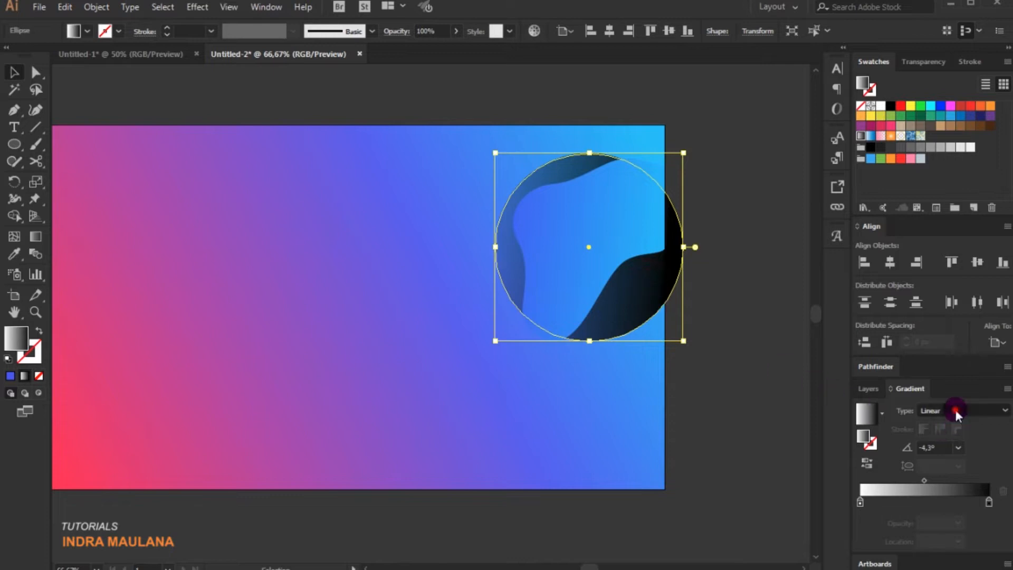
# Step: Make the circle's gradient radial and reversed with black at its centre, and shift the circle slightly down and left
pyautogui.click(954, 410)
pyautogui.click(942, 435)
pyautogui.moveTo(663, 285); pyautogui.dragTo(651, 300)
pyautogui.click(868, 463)
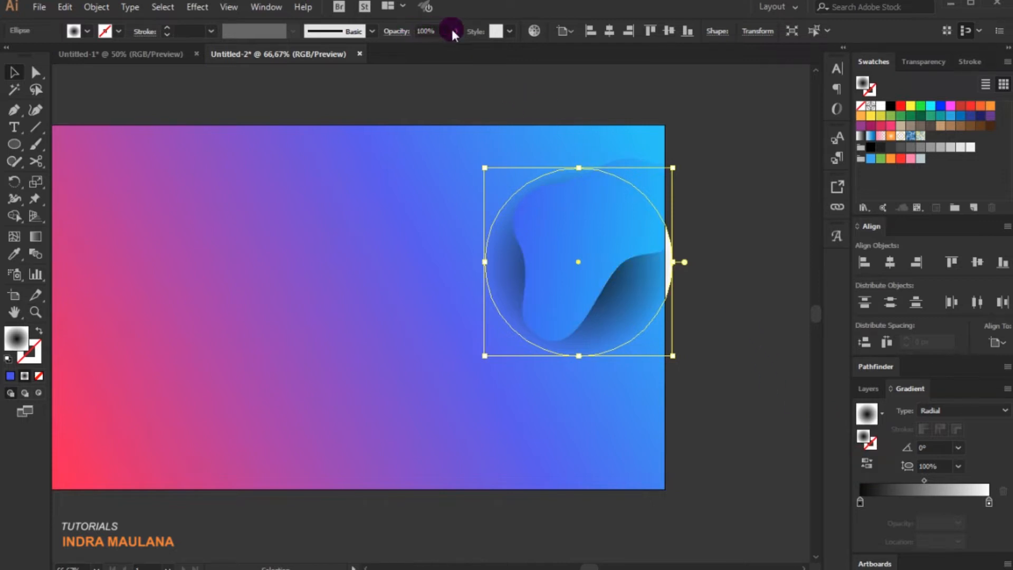
# Step: Set the shadow circle's opacity to 30% and nudge it slightly further down and left behind the blob
pyautogui.moveTo(421, 46); pyautogui.dragTo(419, 48)
pyautogui.click(752, 163)
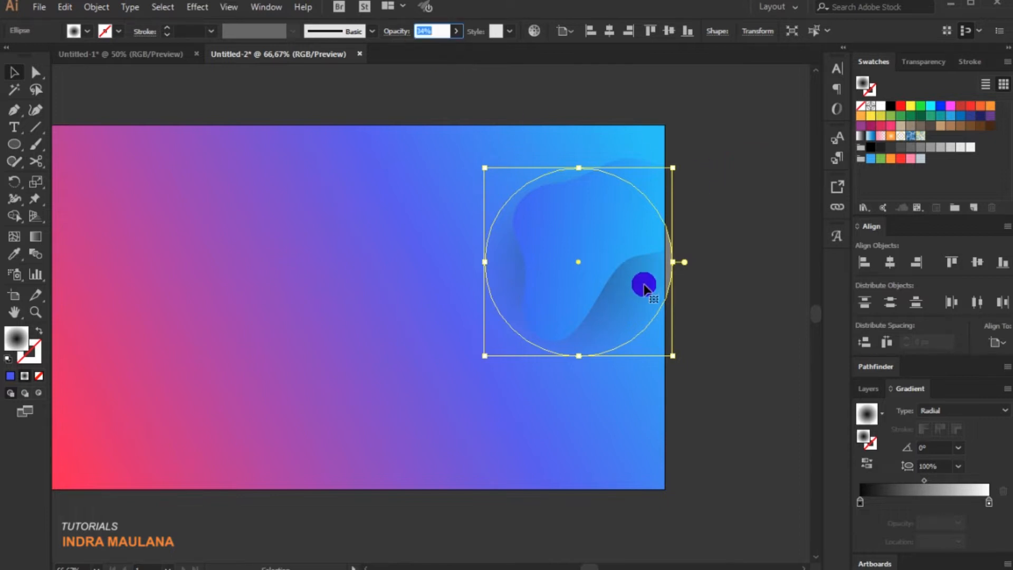
pyautogui.write('30')
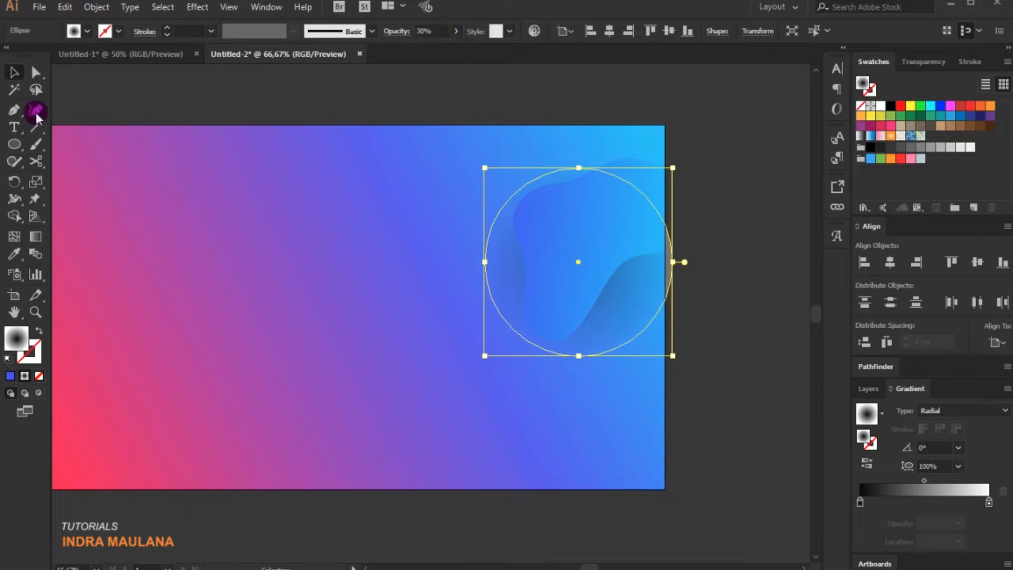
pyautogui.moveTo(628, 289)
pyautogui.mouseDown()
pyautogui.moveTo(621, 303)
pyautogui.moveTo(616, 294)
pyautogui.mouseUp()
pyautogui.click(733, 218)
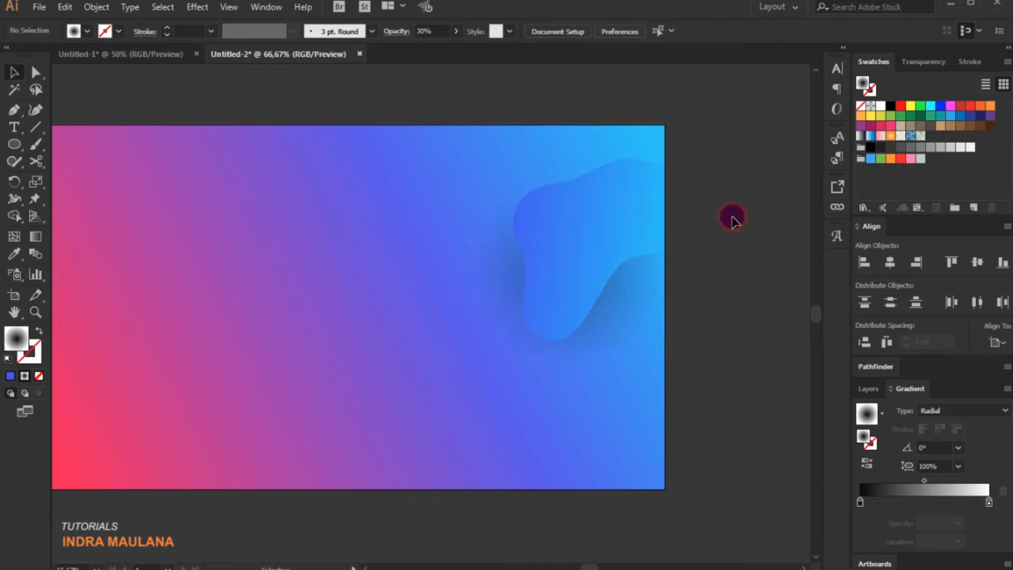
# Step: Shrink the shadow circle's radial gradient slightly inside its outline and shift the gradient midpoint toward the centre
pyautogui.click(640, 290)
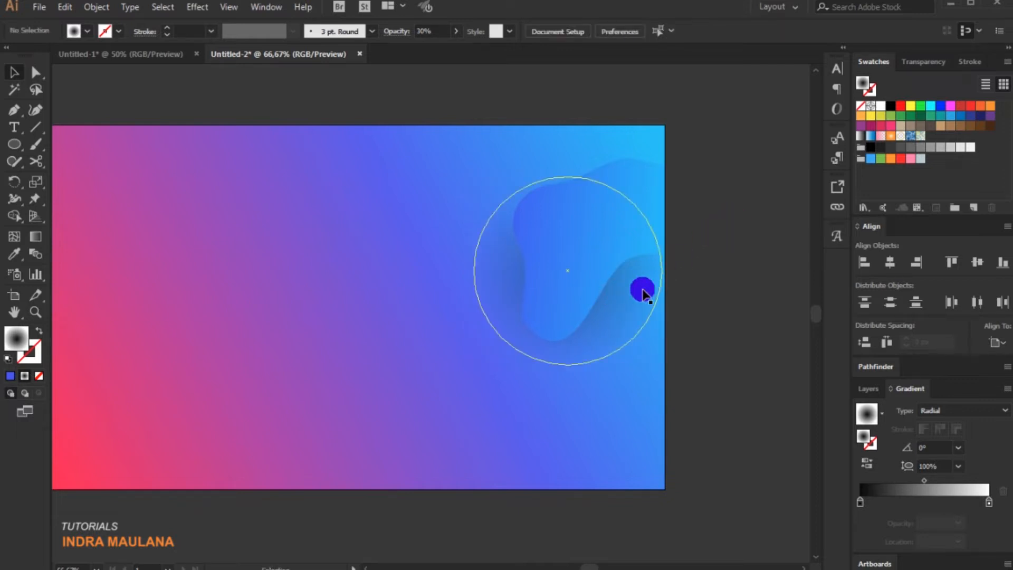
pyautogui.click(35, 236)
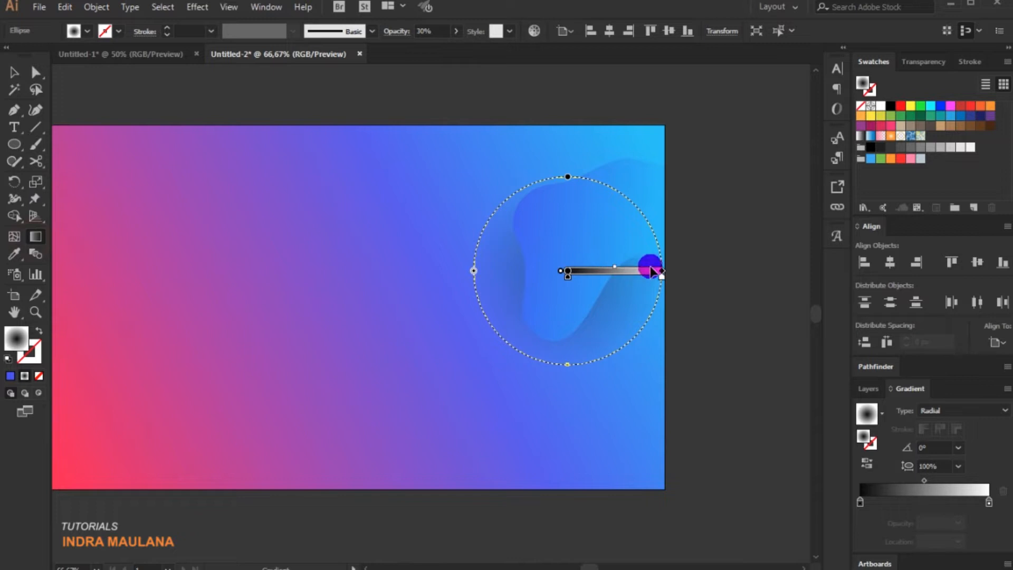
pyautogui.moveTo(660, 270); pyautogui.dragTo(652, 270)
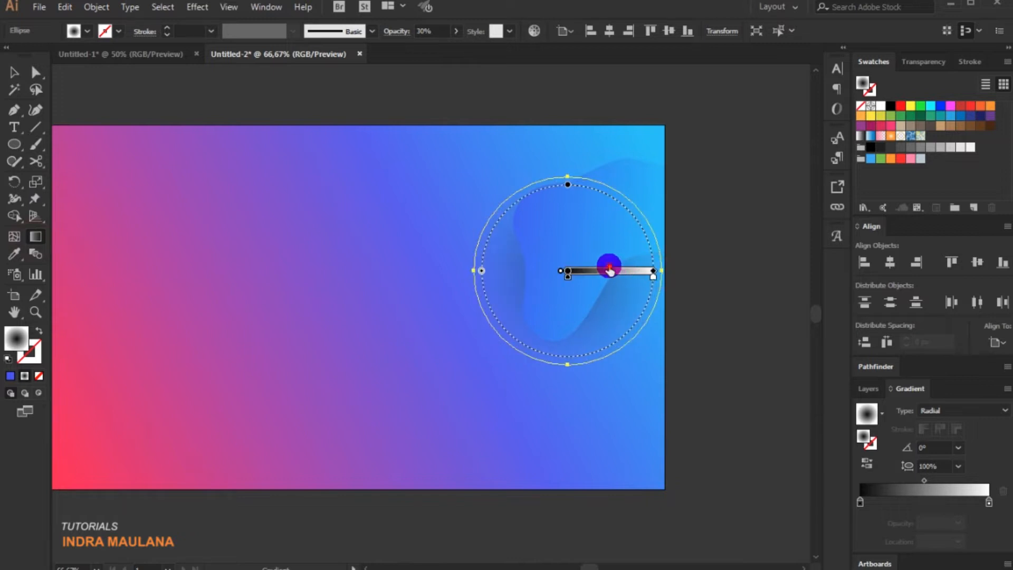
pyautogui.click(14, 72)
pyautogui.click(250, 88)
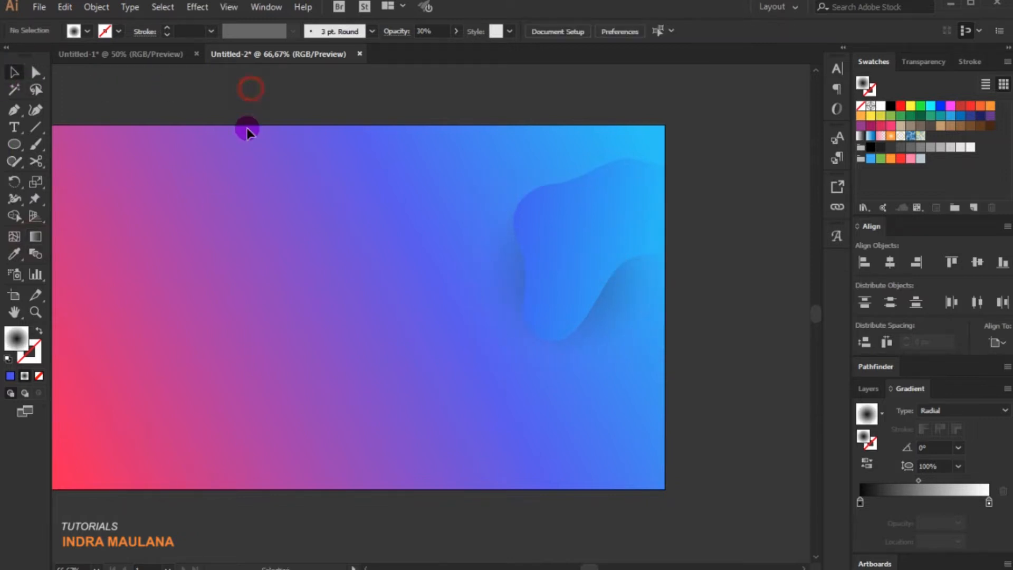
# Step: Draw a closed wavy shape with two crests in the artboard's lower-right corner using the Pen tool
pyautogui.click(11, 110)
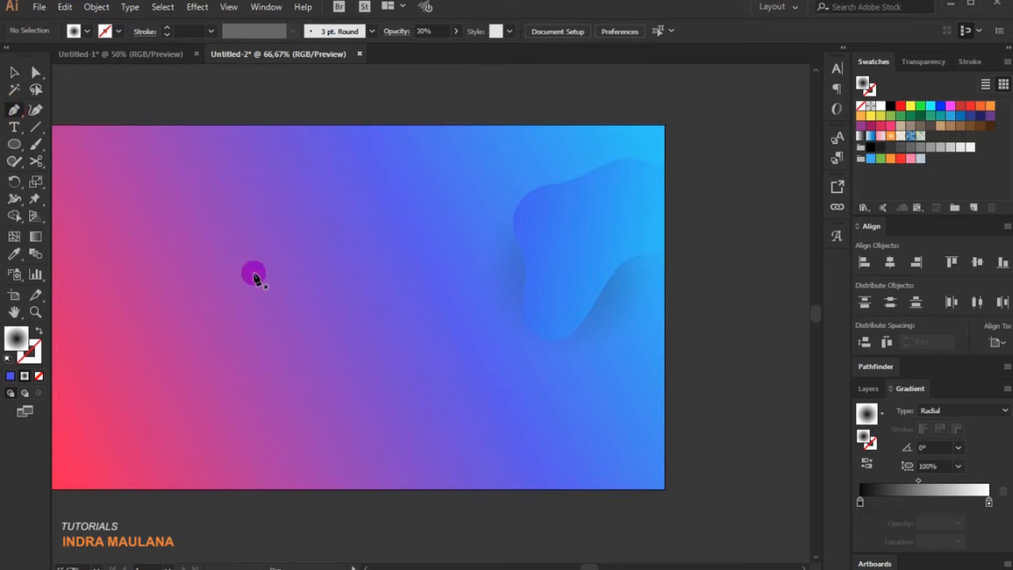
pyautogui.click(473, 490)
pyautogui.moveTo(492, 482); pyautogui.dragTo(492, 479)
pyautogui.click(512, 419)
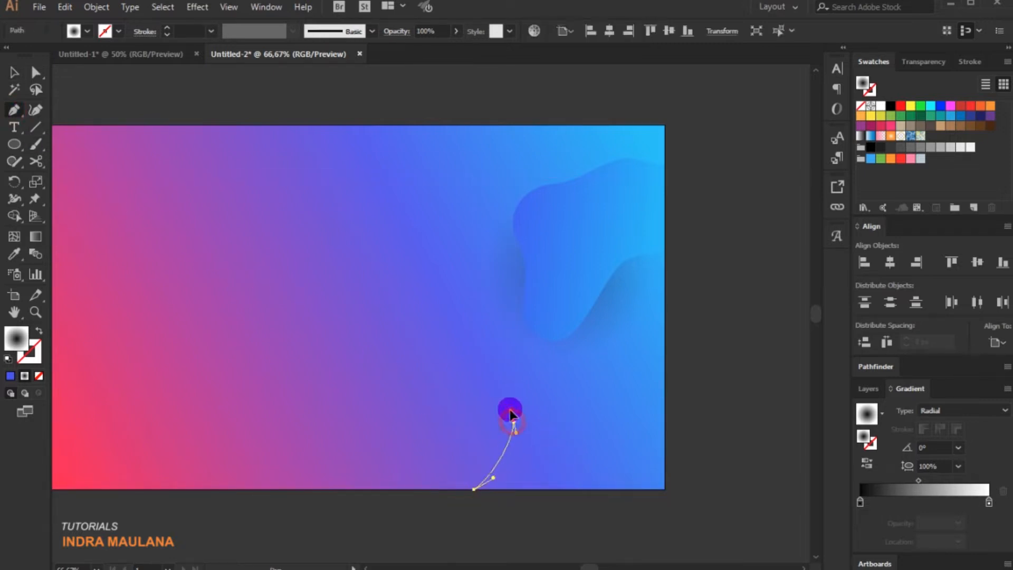
pyautogui.moveTo(500, 387); pyautogui.dragTo(568, 370)
pyautogui.moveTo(608, 421); pyautogui.dragTo(635, 419)
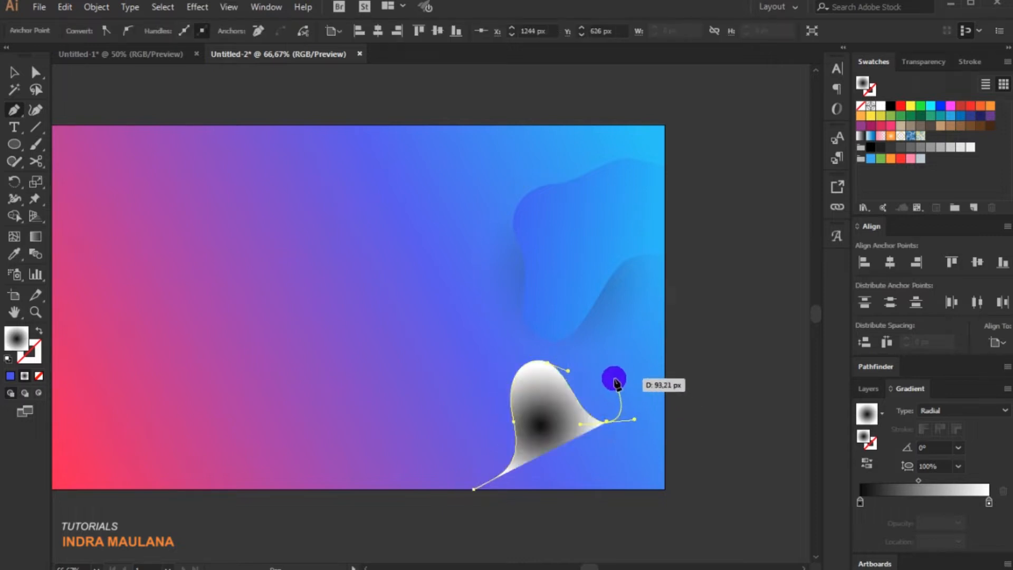
pyautogui.moveTo(609, 373); pyautogui.dragTo(666, 396)
pyautogui.click(663, 488)
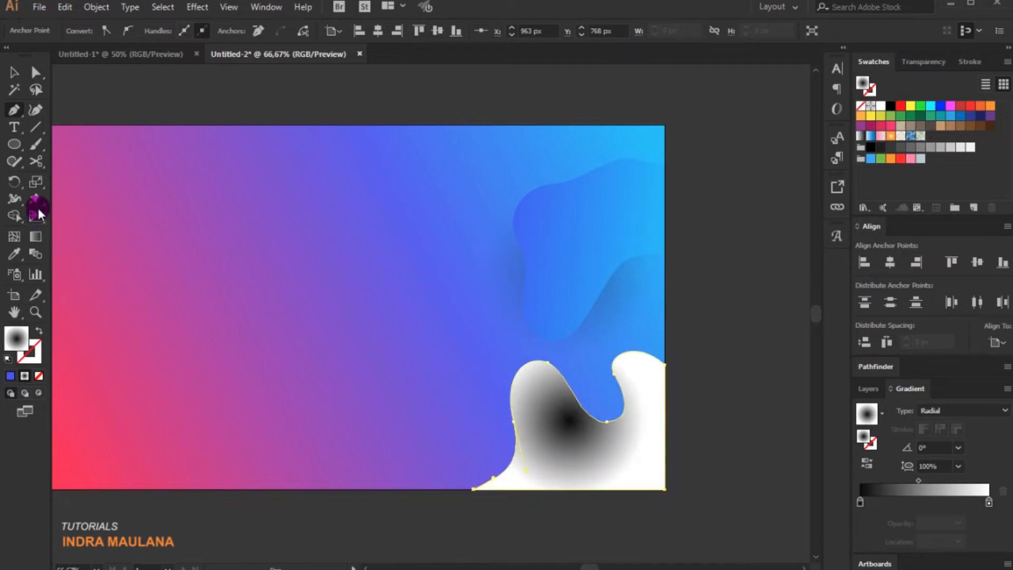
# Step: Fill the corner shape with the blob's blue gradient and angle it to about -127.2°, from upper right to lower left
pyautogui.click(621, 224)
pyautogui.click(16, 74)
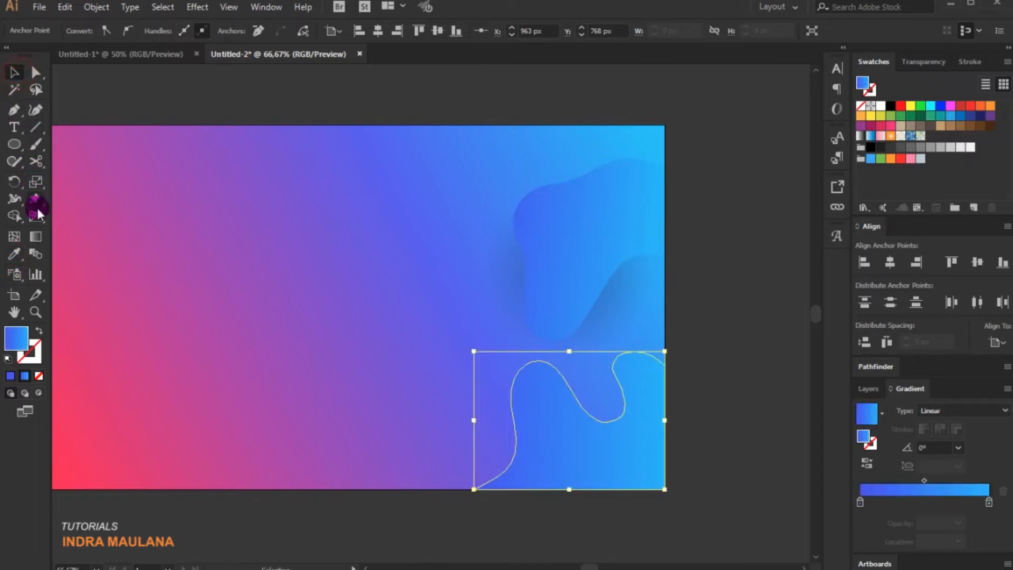
pyautogui.click(36, 236)
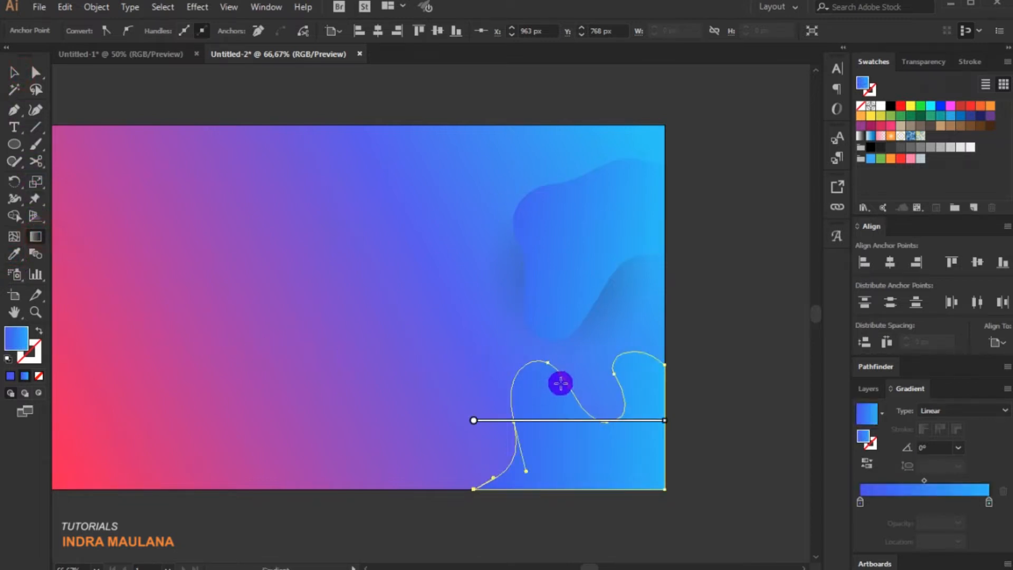
pyautogui.moveTo(642, 362)
pyautogui.mouseDown()
pyautogui.moveTo(570, 485)
pyautogui.moveTo(556, 477)
pyautogui.mouseUp()
pyautogui.moveTo(665, 338); pyautogui.dragTo(560, 472)
pyautogui.moveTo(644, 365); pyautogui.dragTo(634, 379)
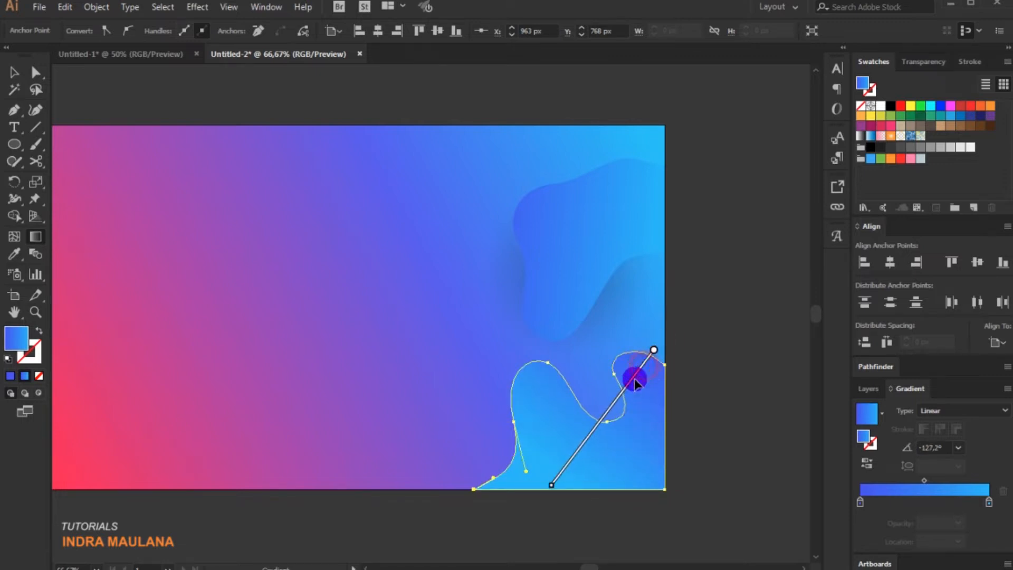
pyautogui.click(14, 76)
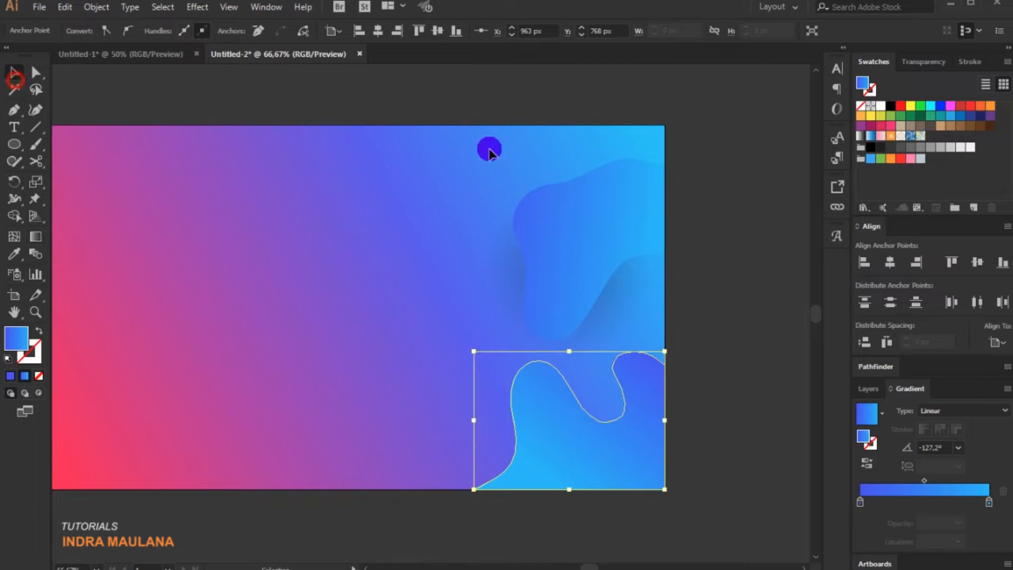
pyautogui.click(719, 149)
# Step: Duplicate the upper blob's shadow circle, move the copy over the wavy shape in the artboard's lower-right corner and send it backward behind that shape
pyautogui.click(605, 318)
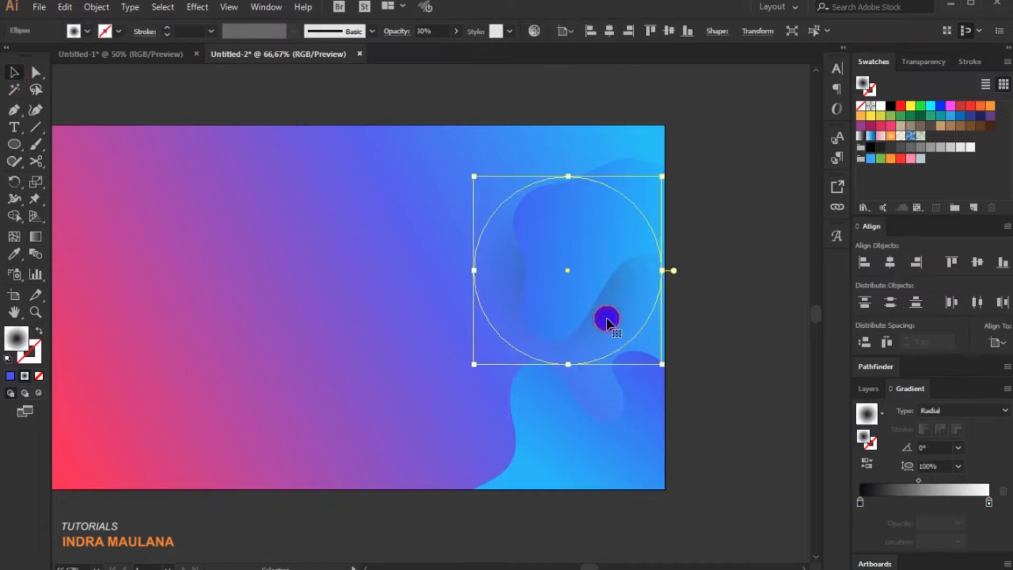
pyautogui.click(62, 7)
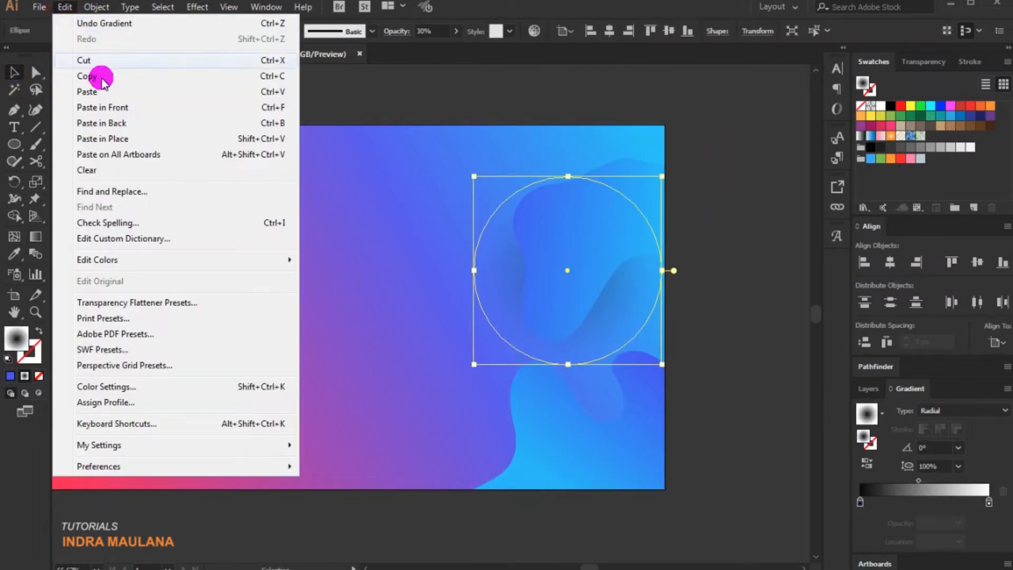
pyautogui.click(225, 81)
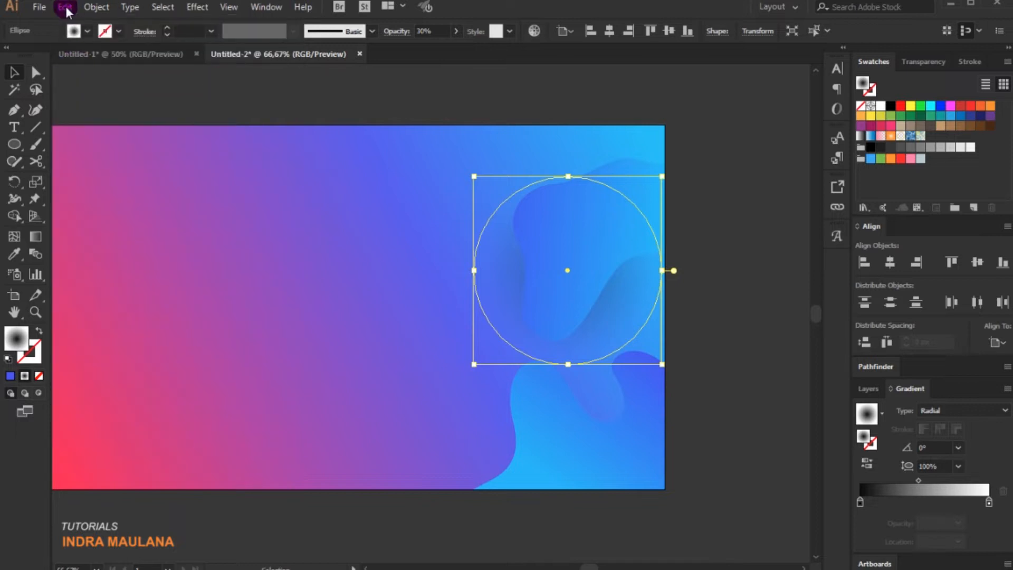
pyautogui.click(64, 6)
pyautogui.click(185, 91)
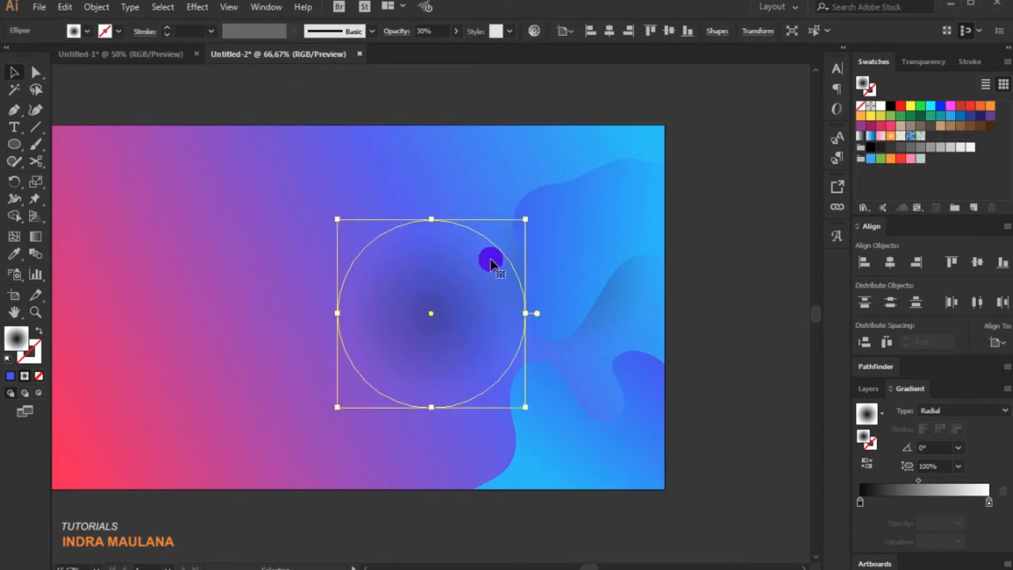
pyautogui.moveTo(452, 272); pyautogui.dragTo(604, 386)
pyautogui.rightClick(604, 388)
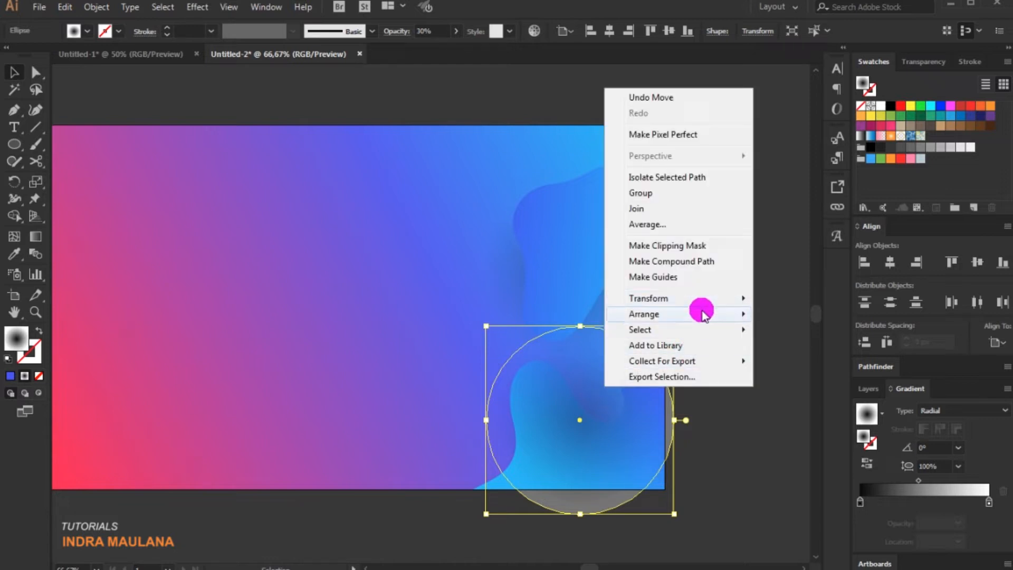
pyautogui.moveTo(730, 315)
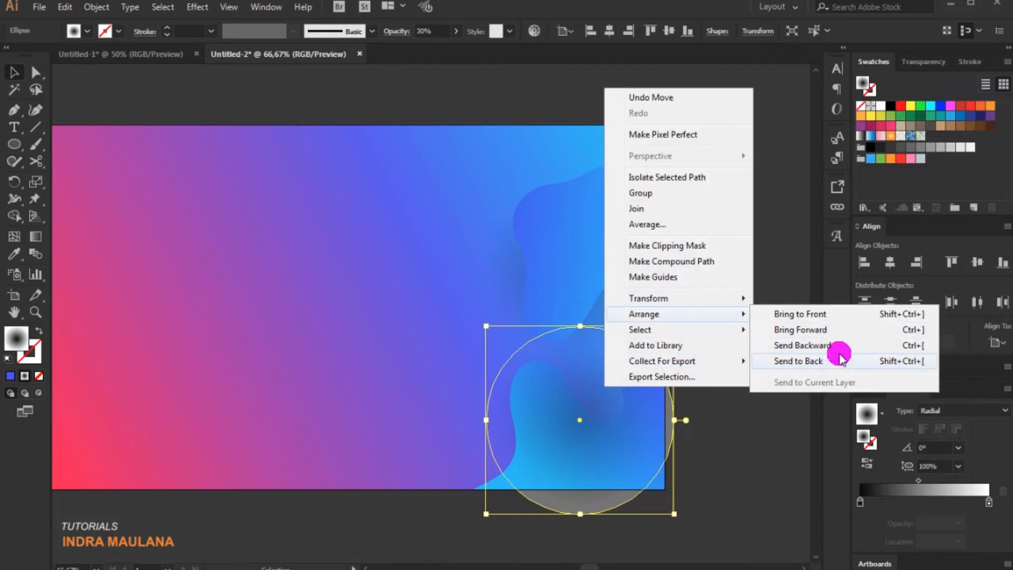
pyautogui.click(802, 345)
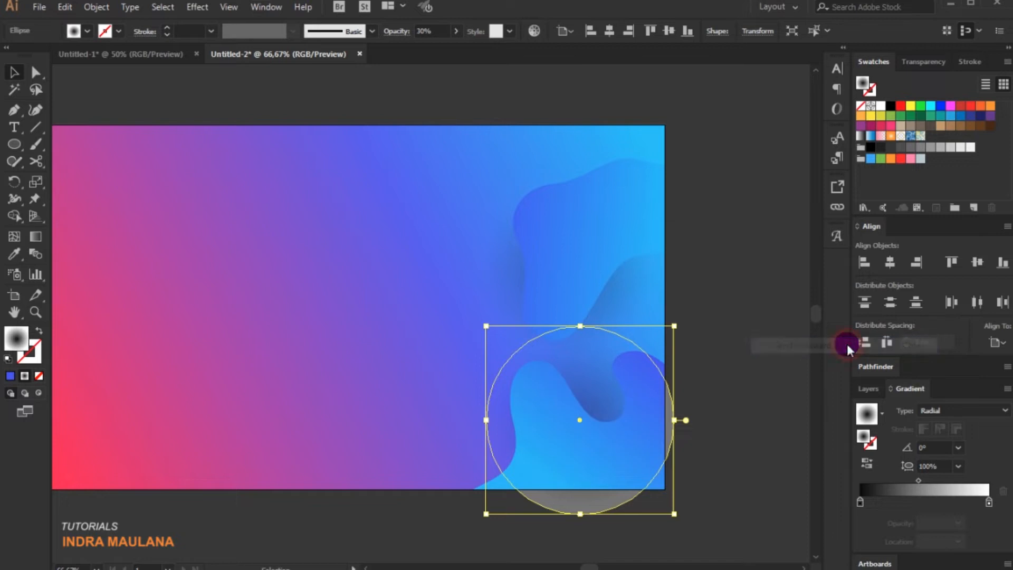
# Step: Shift the copied shadow slightly down and left behind the corner shape and stretch it horizontally into a wider ellipse
pyautogui.moveTo(587, 369); pyautogui.dragTo(578, 374)
pyautogui.moveTo(662, 428); pyautogui.dragTo(681, 427)
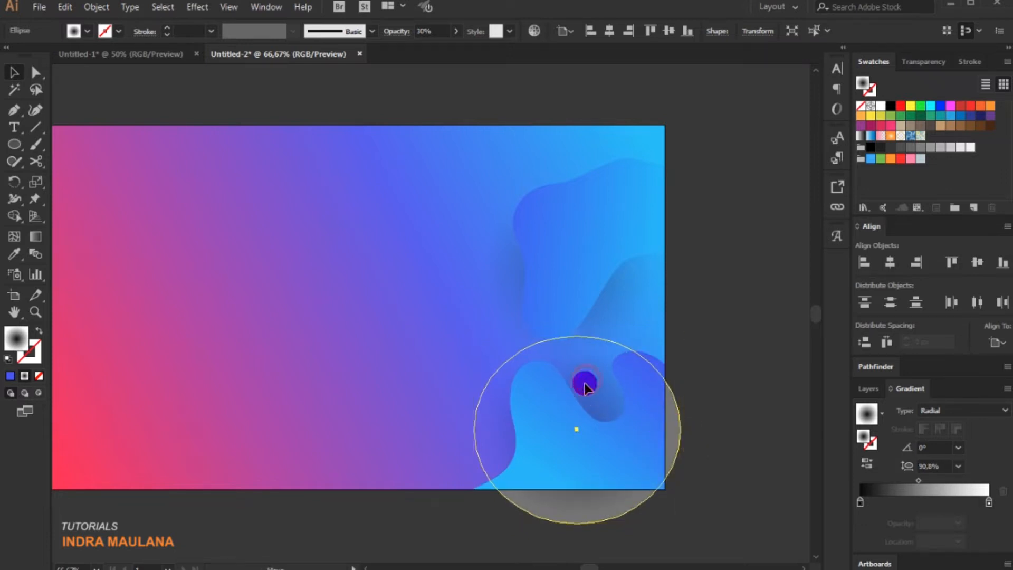
pyautogui.click(743, 292)
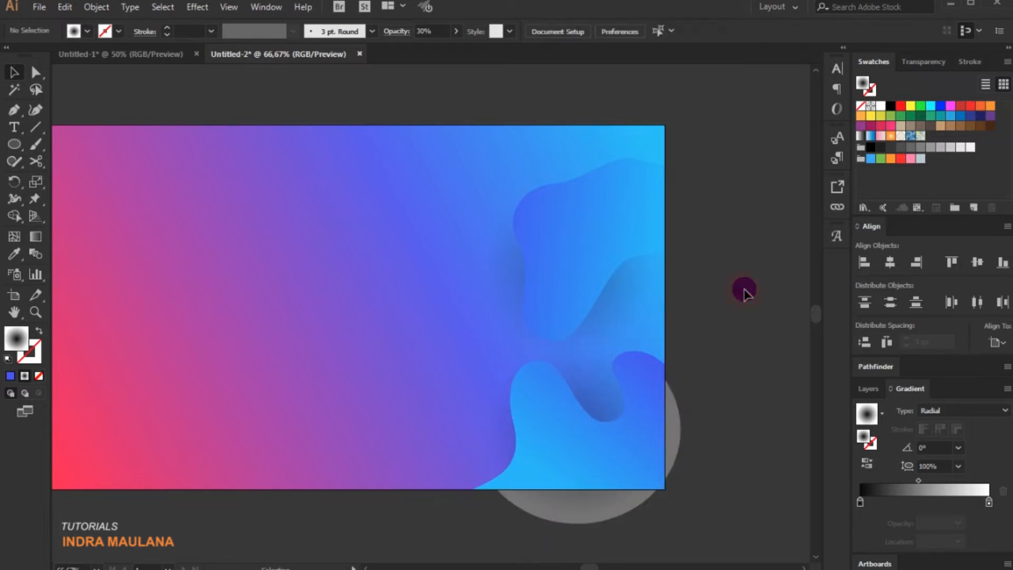
pyautogui.click(680, 428)
pyautogui.moveTo(682, 429); pyautogui.dragTo(691, 426)
pyautogui.click(631, 363)
# Step: Draw a closed wavy blob with a narrow rounded lower-left end across the middle of the artboard using the Pen tool
pyautogui.moveTo(362, 302); pyautogui.dragTo(423, 315)
pyautogui.click(12, 109)
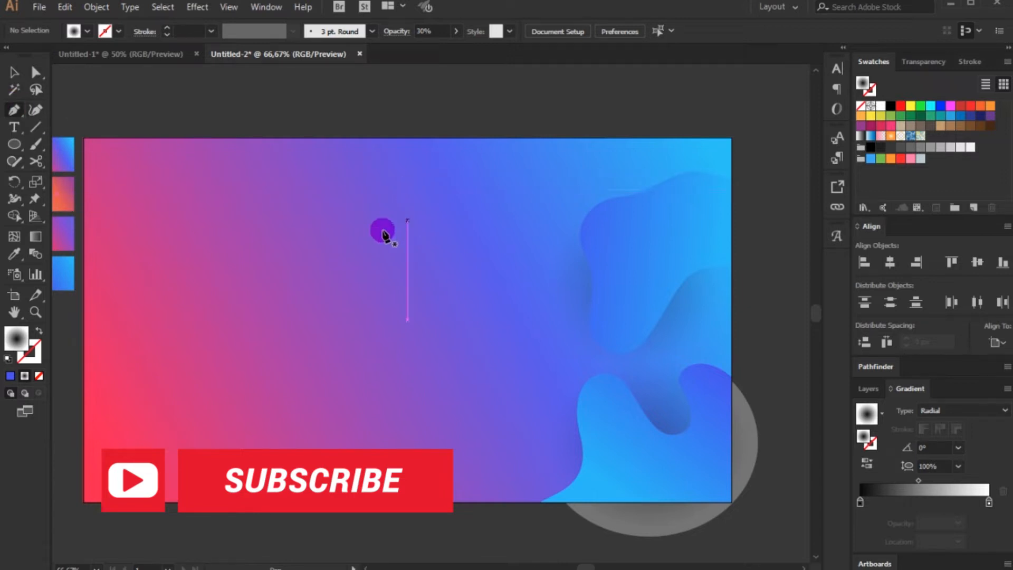
pyautogui.moveTo(390, 250); pyautogui.dragTo(262, 272)
pyautogui.moveTo(252, 373); pyautogui.dragTo(185, 482)
pyautogui.moveTo(312, 404); pyautogui.dragTo(316, 406)
pyautogui.hotkey('ctrl', 'z')
pyautogui.hotkey('ctrl', 'z')
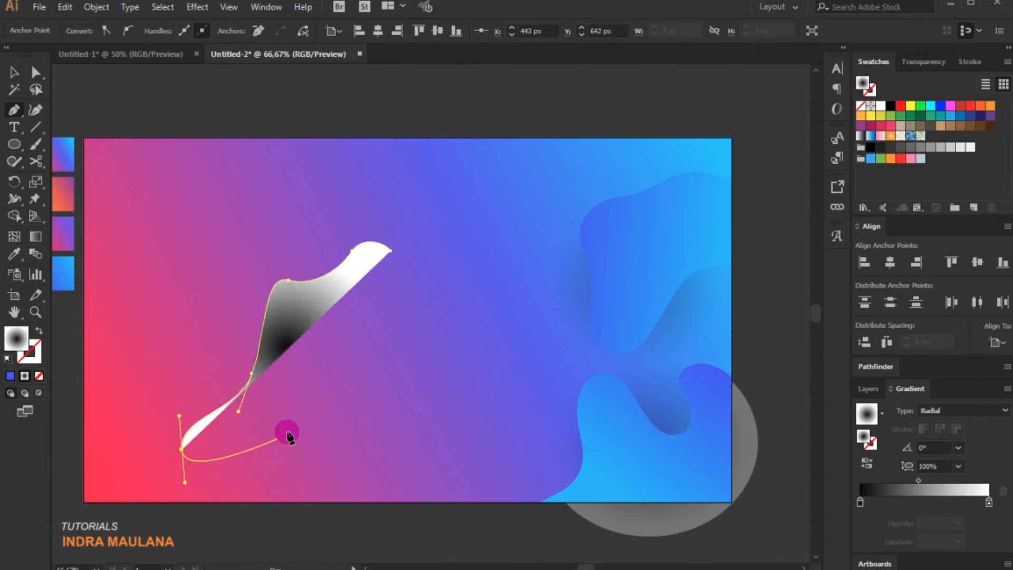
pyautogui.moveTo(194, 494); pyautogui.dragTo(196, 496)
pyautogui.moveTo(281, 442); pyautogui.dragTo(306, 411)
pyautogui.moveTo(361, 433); pyautogui.dragTo(400, 449)
pyautogui.moveTo(435, 384); pyautogui.dragTo(437, 356)
pyautogui.moveTo(405, 292); pyautogui.dragTo(438, 251)
pyautogui.scroll(2, 414, 259)
pyautogui.moveTo(359, 239); pyautogui.dragTo(318, 213)
pyautogui.scroll(-1, 560, 204)
pyautogui.click(15, 72)
pyautogui.scroll(-1, 505, 159)
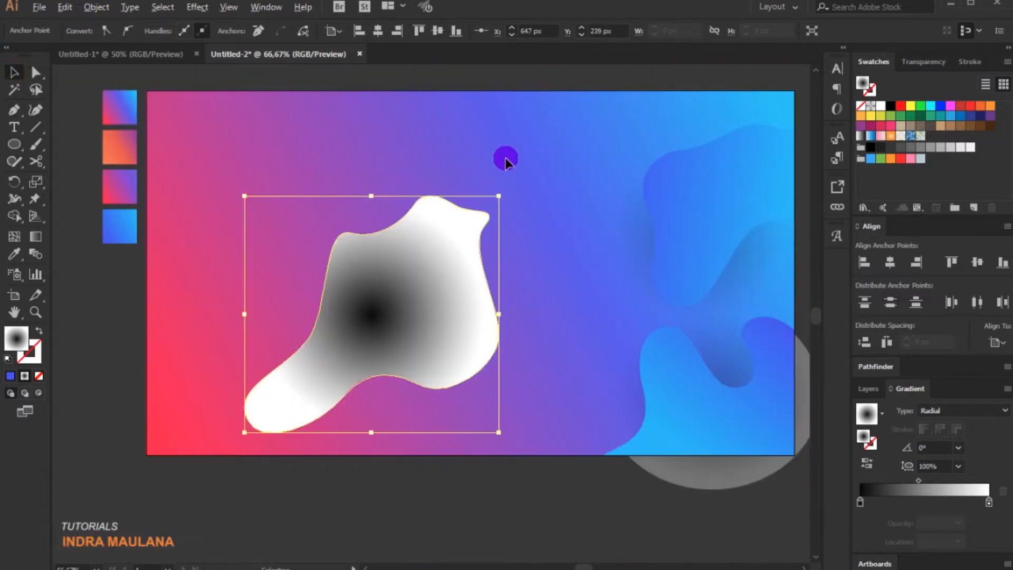
# Step: Fill the middle blob with the red-to-purple gradient sampled from the third sample square beside the artboard
pyautogui.click(14, 254)
pyautogui.click(118, 185)
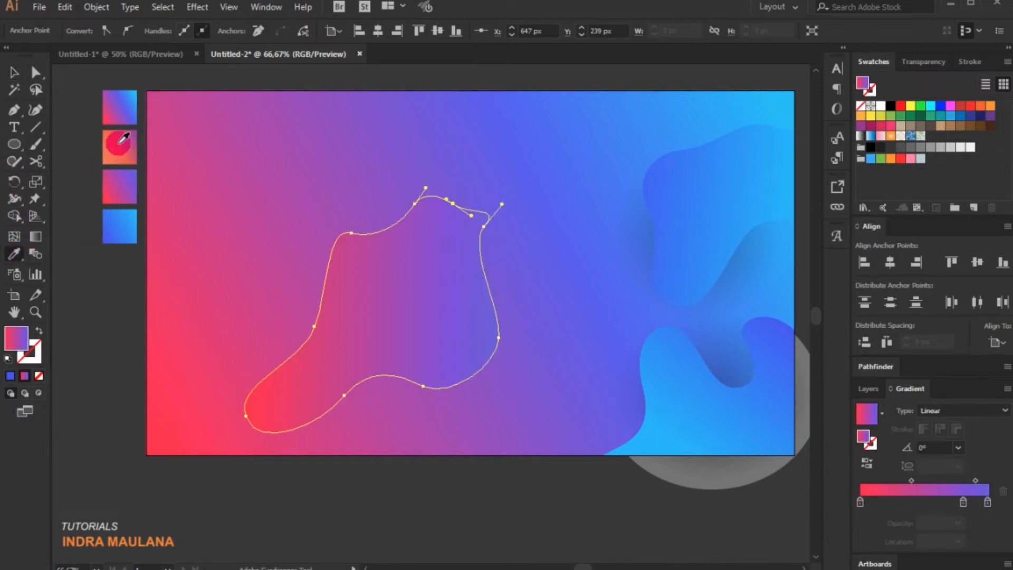
pyautogui.click(12, 72)
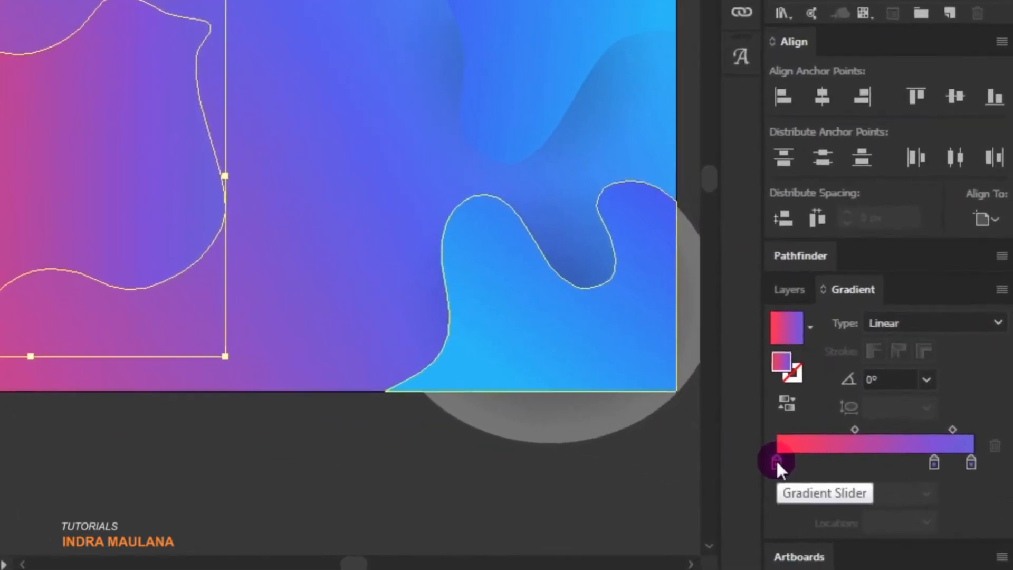
# Step: Examine the hex colour codes of the three stops in the middle blob's gradient
pyautogui.doubleClick(776, 462)
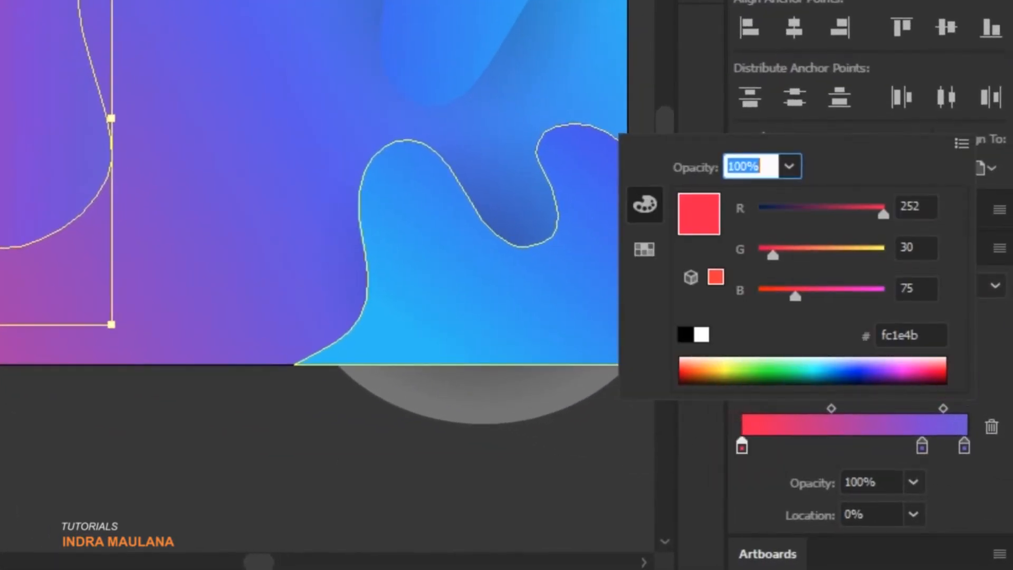
pyautogui.click(929, 328)
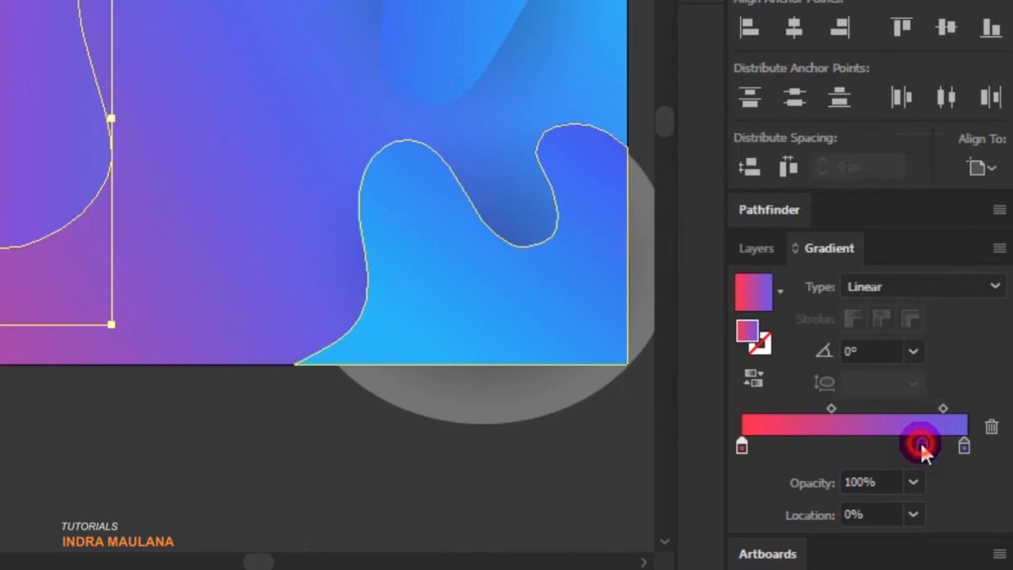
pyautogui.doubleClick(922, 446)
pyautogui.click(931, 335)
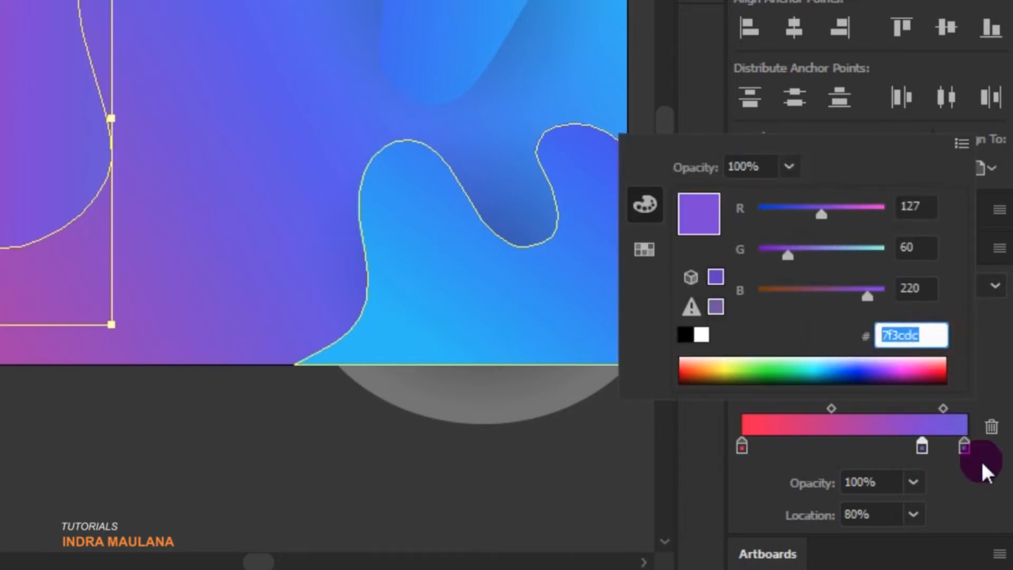
pyautogui.click(964, 446)
pyautogui.click(964, 447)
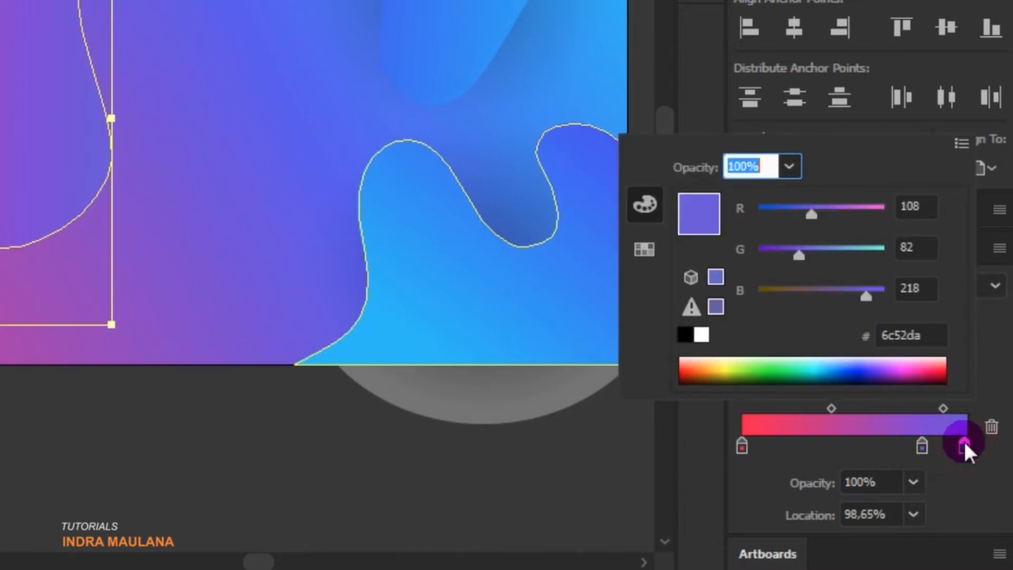
pyautogui.click(932, 335)
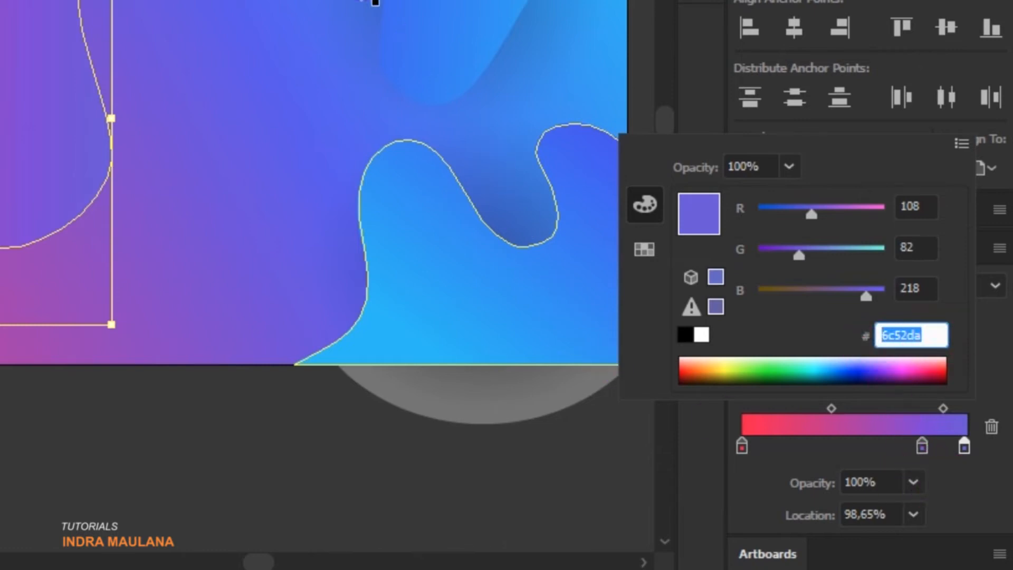
pyautogui.click(375, 2)
pyautogui.click(327, 27)
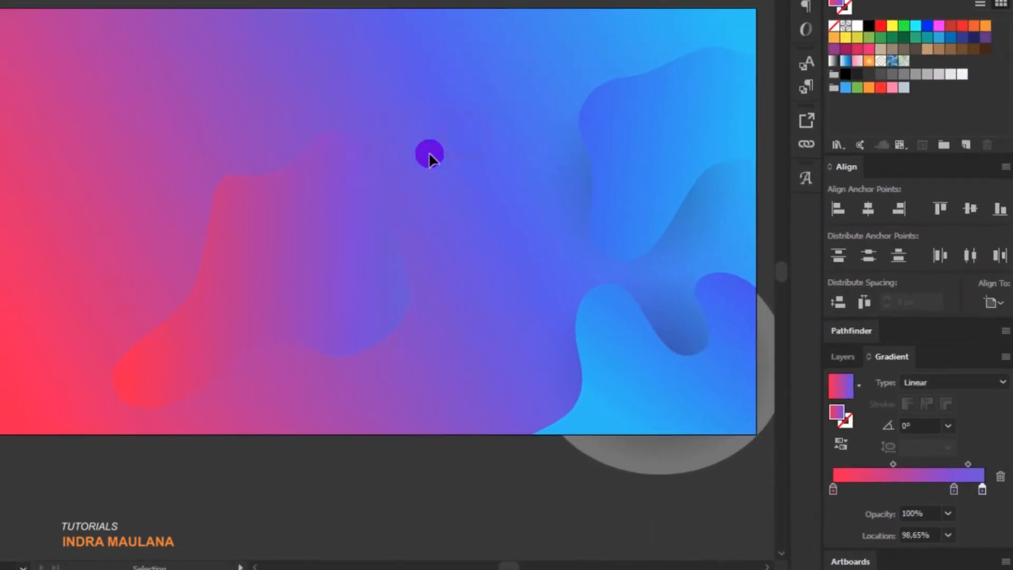
# Step: Move the middle blob slightly up and to the right on the artboard
pyautogui.moveTo(319, 227); pyautogui.dragTo(370, 177)
pyautogui.moveTo(464, 236); pyautogui.dragTo(462, 266)
pyautogui.click(505, 428)
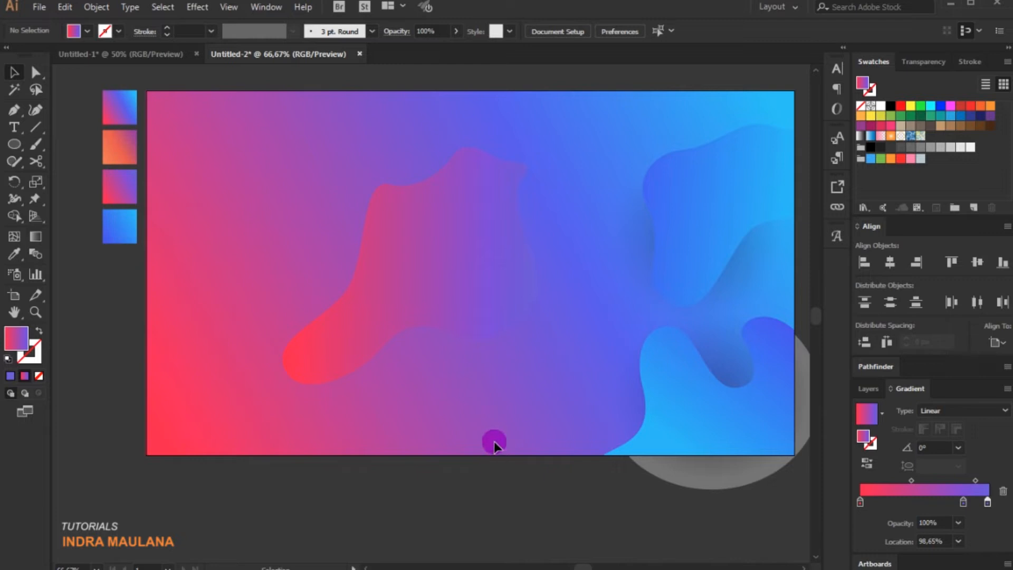
# Step: Angle the middle blob's gradient to about 41.6°, running from red at the lower-left end to purple at the upper right
pyautogui.click(466, 265)
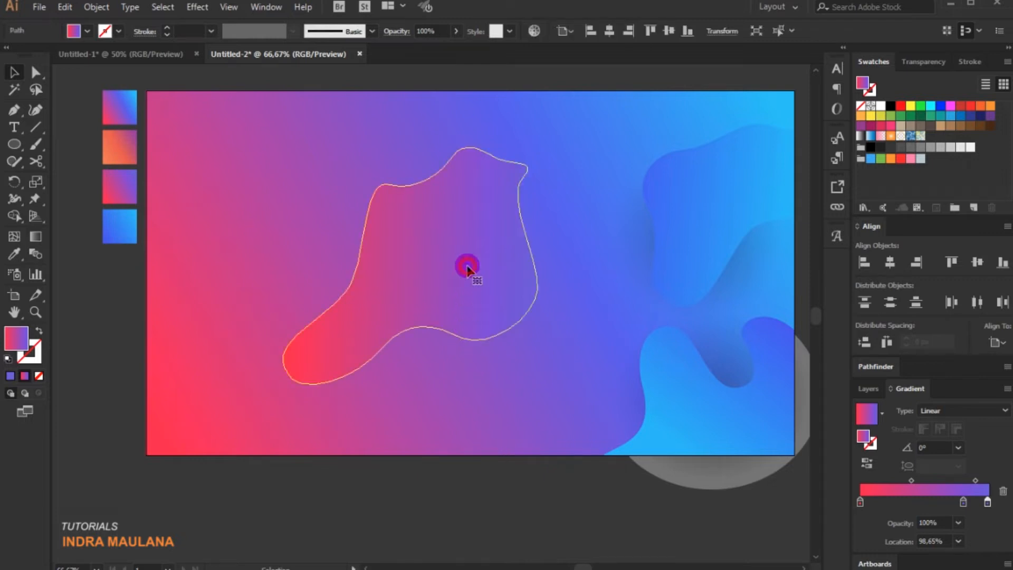
pyautogui.click(35, 239)
pyautogui.moveTo(310, 375); pyautogui.dragTo(466, 238)
pyautogui.moveTo(308, 352)
pyautogui.mouseDown()
pyautogui.moveTo(519, 165)
pyautogui.moveTo(523, 186)
pyautogui.mouseUp()
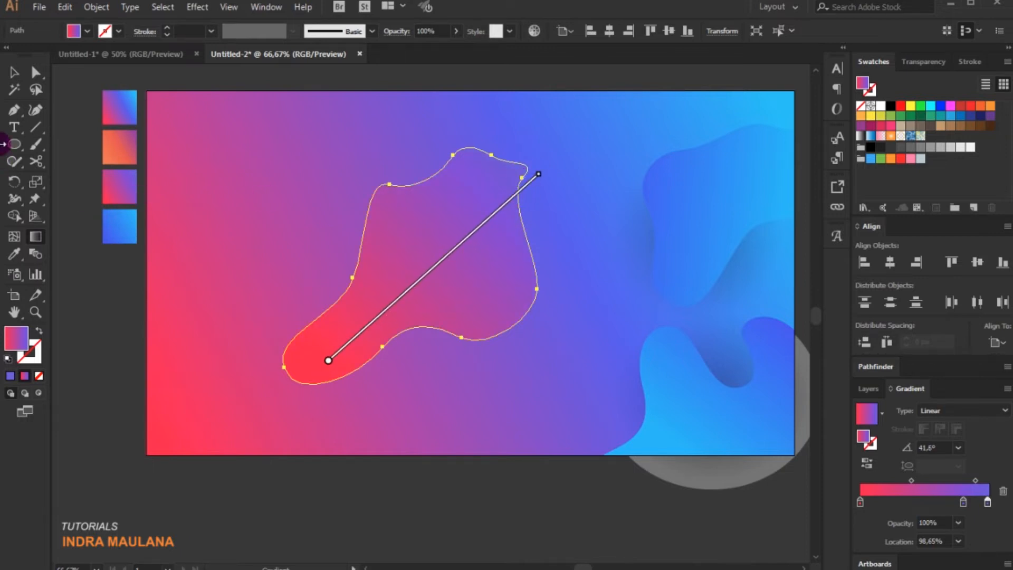
pyautogui.click(12, 74)
pyautogui.click(226, 160)
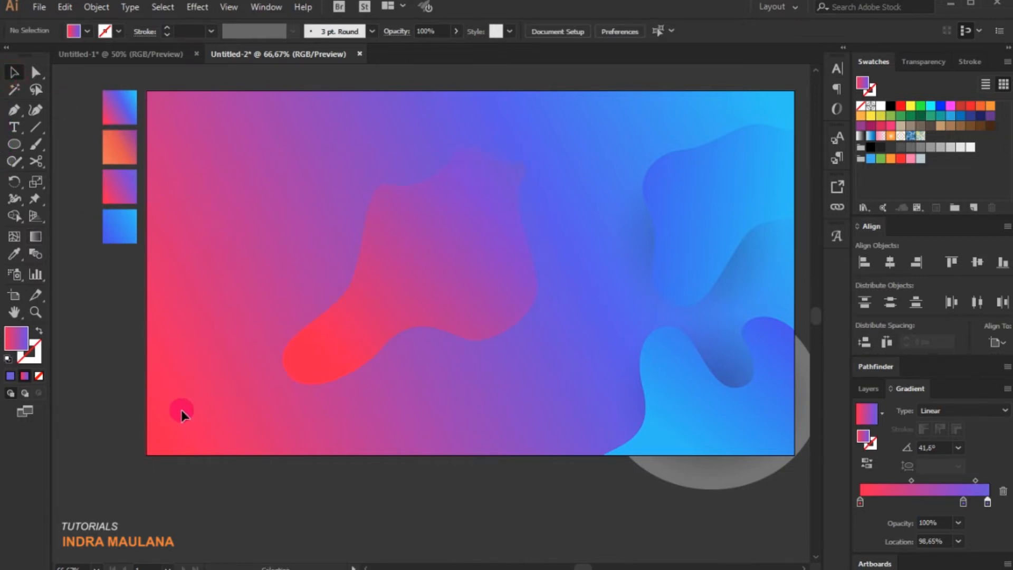
# Step: Nudge the middle blob slightly left and lengthen its lower-left anchor's handles to make that end rounder
pyautogui.click(423, 276)
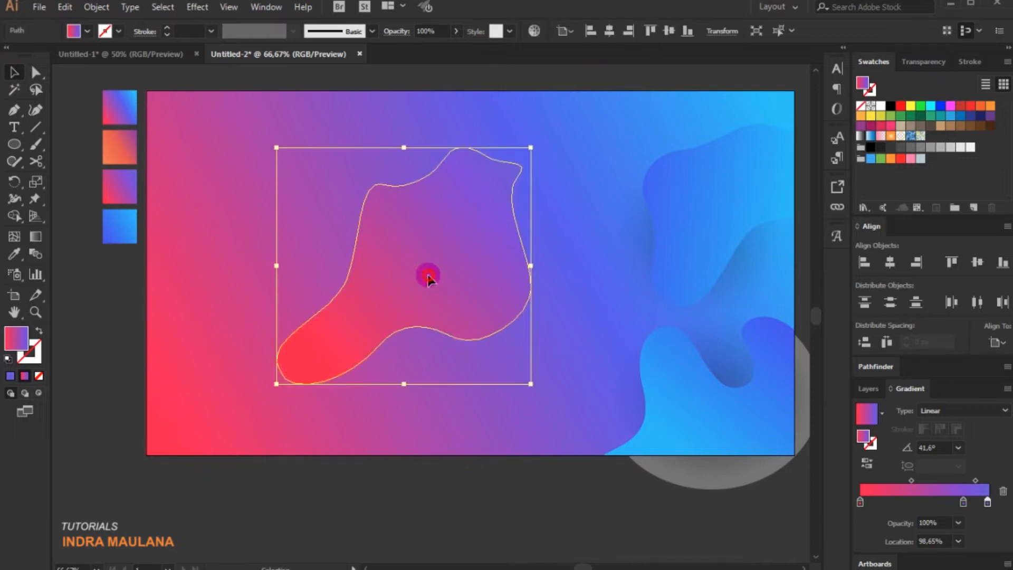
pyautogui.click(450, 369)
pyautogui.click(371, 296)
pyautogui.click(35, 72)
pyautogui.click(273, 347)
pyautogui.click(281, 369)
pyautogui.moveTo(290, 404); pyautogui.dragTo(303, 422)
pyautogui.moveTo(265, 334); pyautogui.dragTo(269, 330)
pyautogui.click(455, 405)
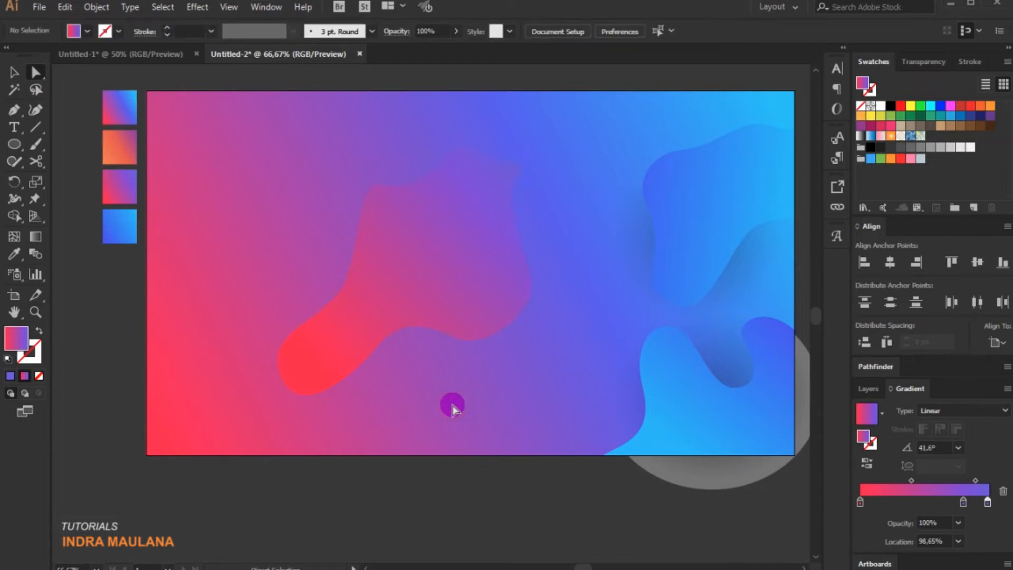
# Step: Refine the curve of the blob's lower-left end by extending the lower handle downward and tilting the upper one slightly outward
pyautogui.click(459, 291)
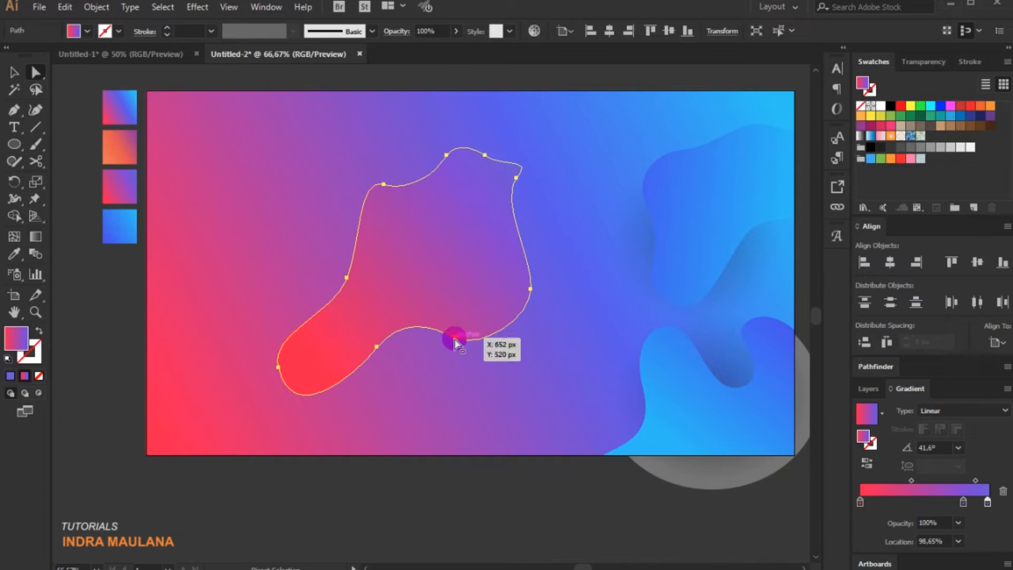
pyautogui.click(416, 437)
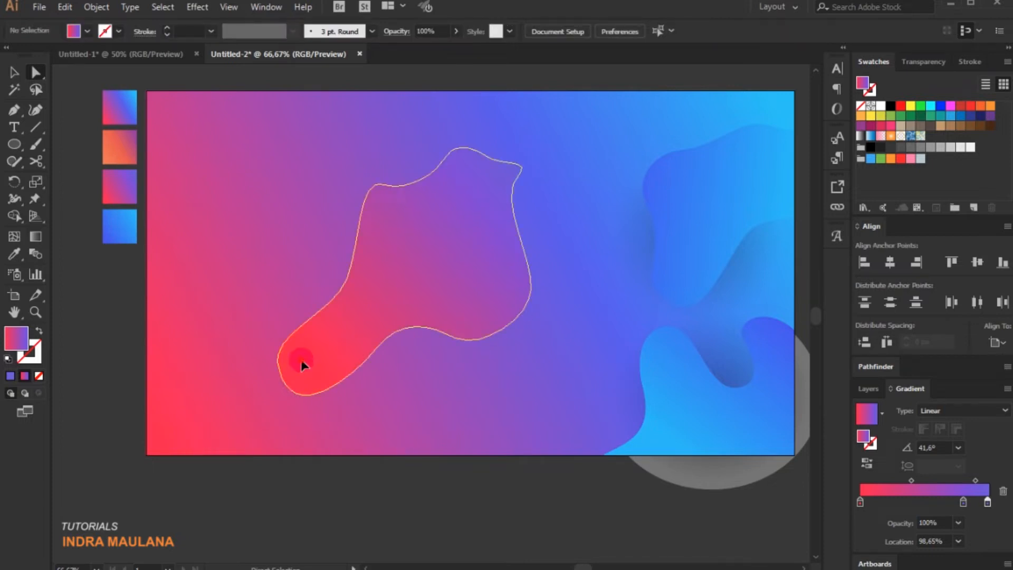
pyautogui.click(284, 372)
pyautogui.moveTo(278, 374); pyautogui.dragTo(278, 323)
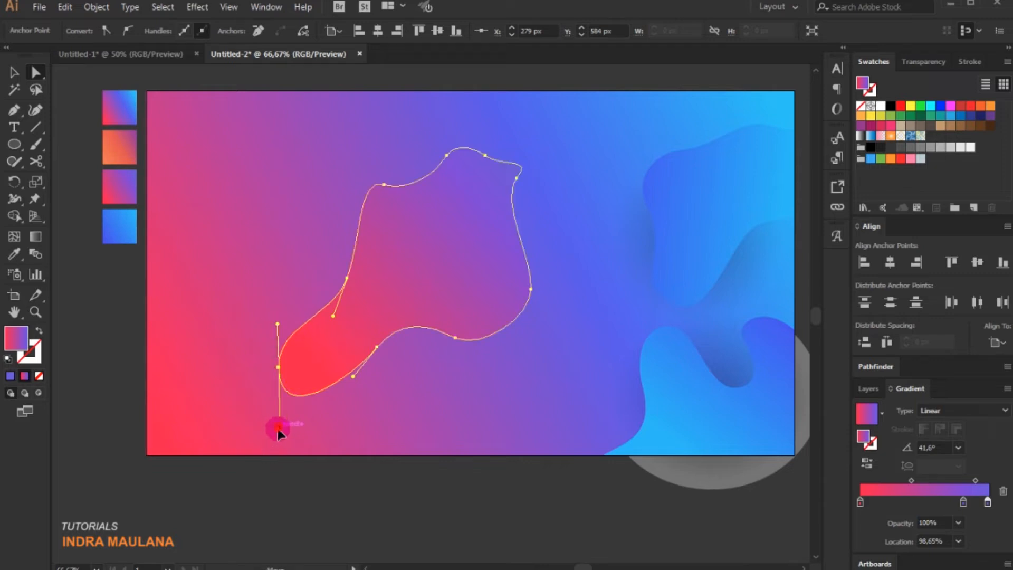
pyautogui.moveTo(278, 428); pyautogui.dragTo(280, 437)
pyautogui.moveTo(278, 323)
pyautogui.mouseDown()
pyautogui.moveTo(287, 325)
pyautogui.moveTo(270, 321)
pyautogui.mouseUp()
pyautogui.click(228, 277)
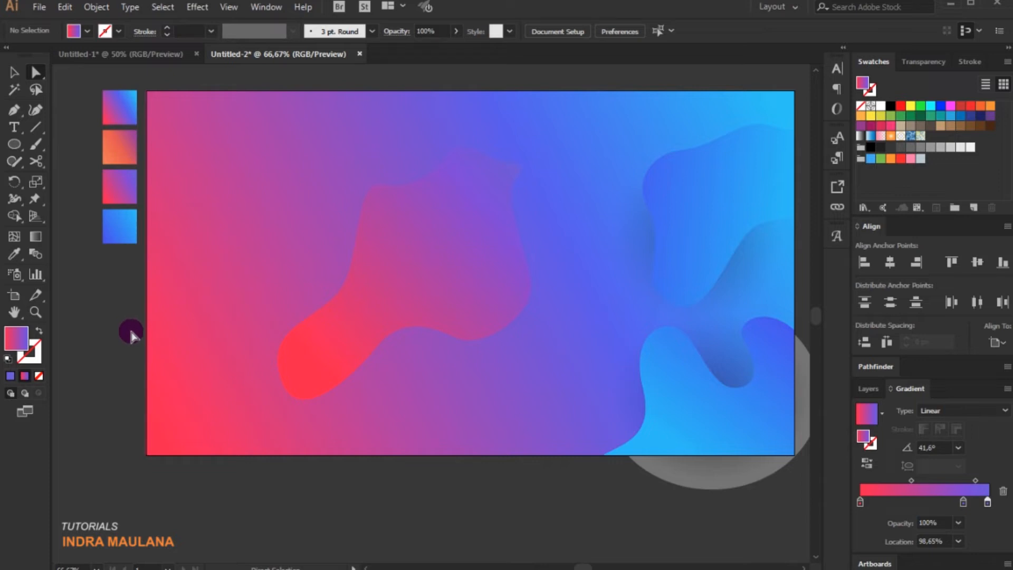
# Step: Duplicate the upper-right blob's shadow circle, place the copy over the middle blob's lower part and send it backward behind the blob
pyautogui.click(749, 281)
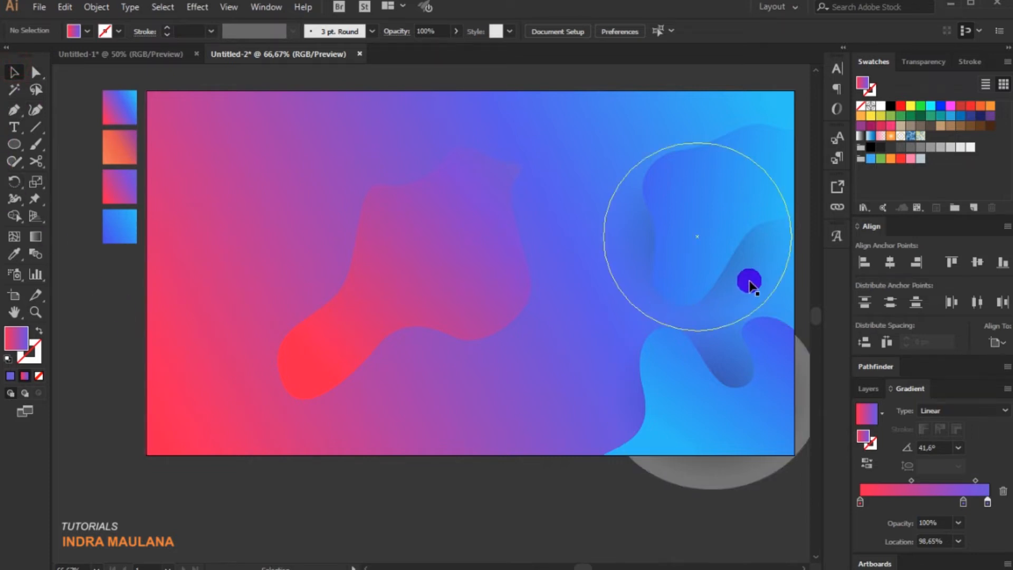
pyautogui.click(69, 5)
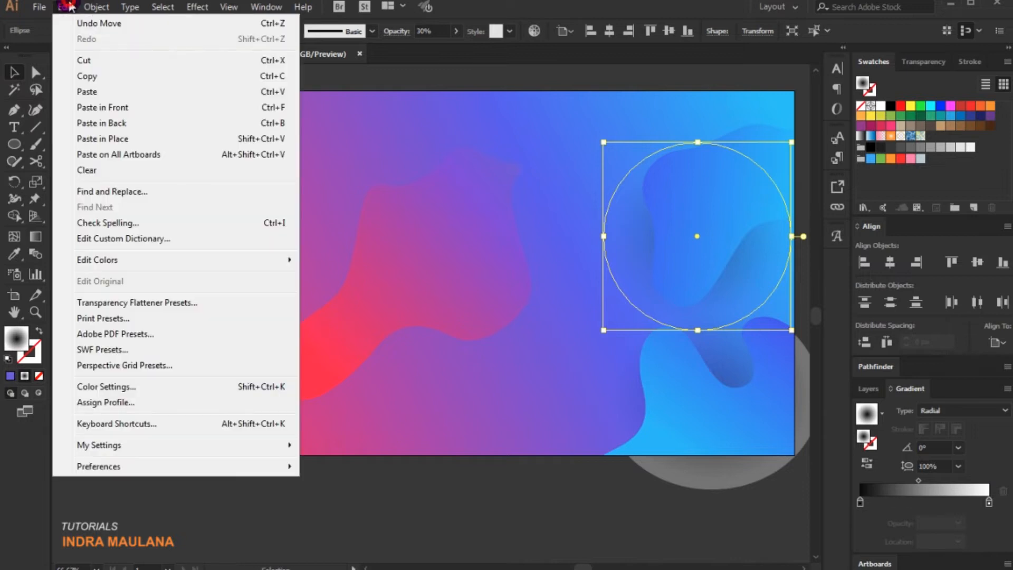
pyautogui.click(88, 77)
pyautogui.click(72, 11)
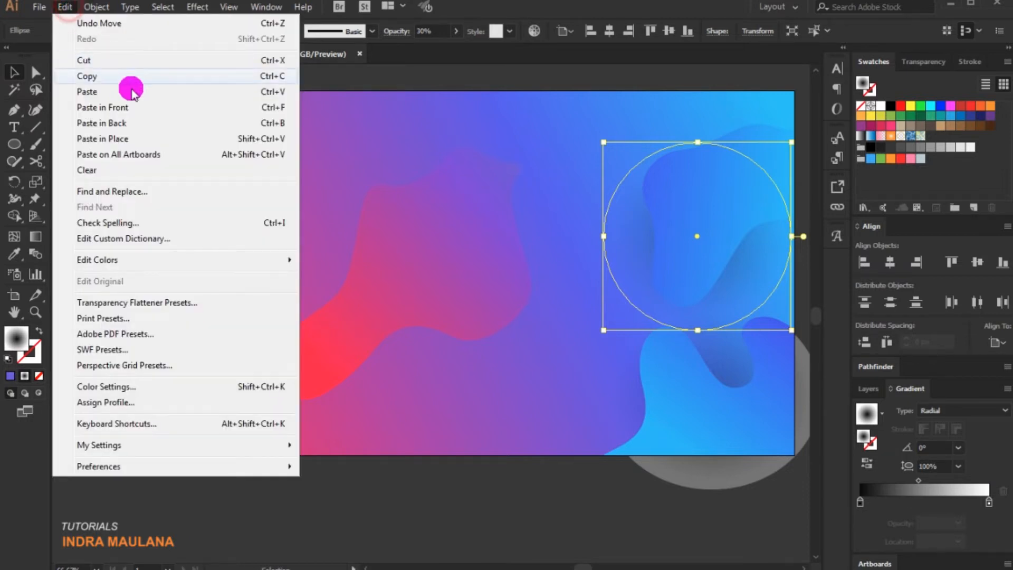
pyautogui.click(165, 91)
pyautogui.moveTo(477, 328); pyautogui.dragTo(436, 328)
pyautogui.rightClick(435, 316)
pyautogui.moveTo(511, 240)
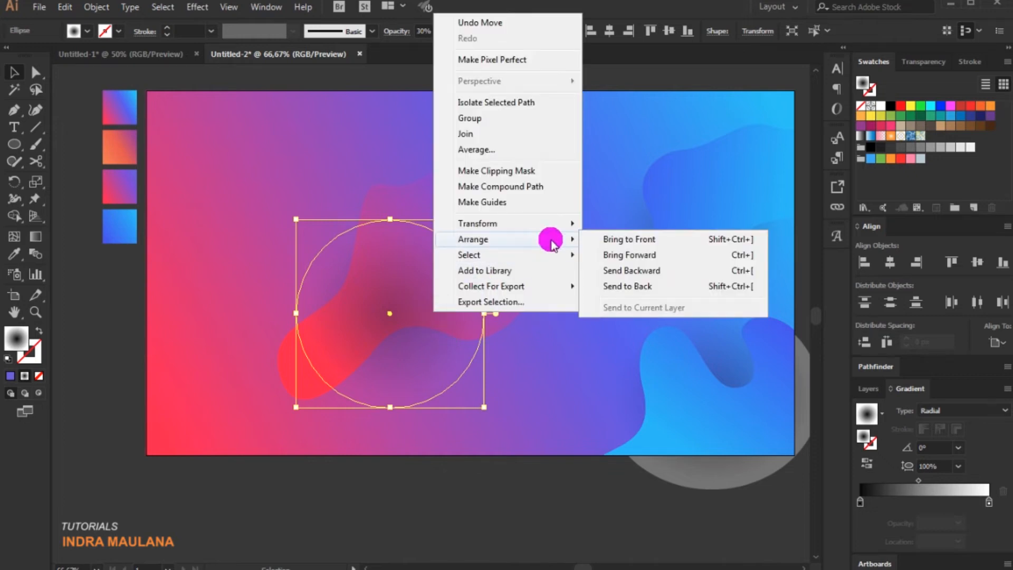
pyautogui.click(674, 268)
# Step: Stretch the copied shadow into an oval, rotate it about 21.8° and position it beneath the middle blob's lower-left end
pyautogui.moveTo(447, 349); pyautogui.dragTo(403, 369)
pyautogui.moveTo(441, 335); pyautogui.dragTo(518, 333)
pyautogui.moveTo(524, 430); pyautogui.dragTo(539, 378)
pyautogui.moveTo(430, 357); pyautogui.dragTo(422, 351)
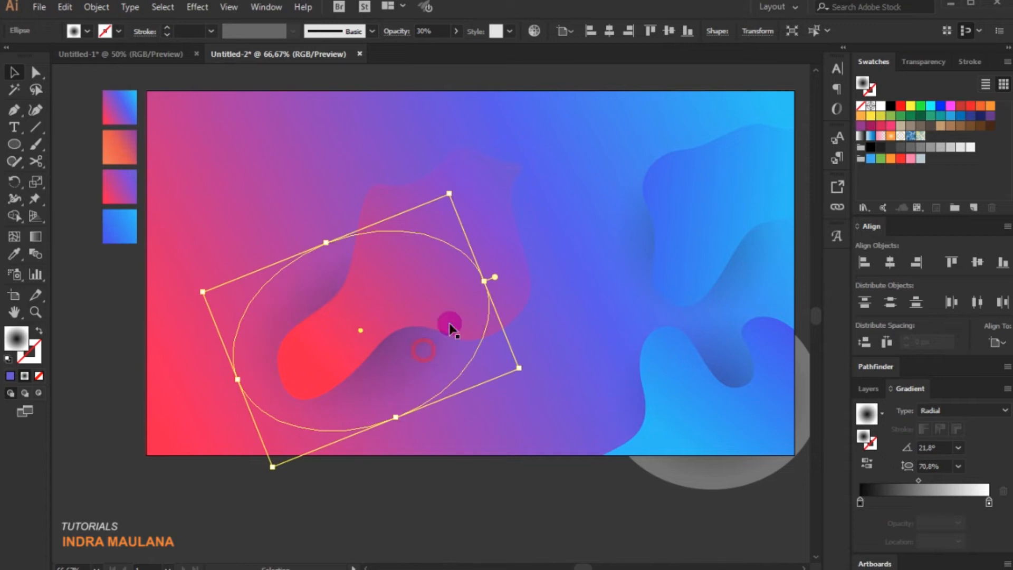
# Step: Widen the middle blob's oval shadow toward the upper right and adjust its position beneath the blob
pyautogui.moveTo(484, 280); pyautogui.dragTo(508, 272)
pyautogui.moveTo(418, 355)
pyautogui.mouseDown()
pyautogui.moveTo(420, 346)
pyautogui.moveTo(417, 362)
pyautogui.mouseUp()
pyautogui.click(211, 488)
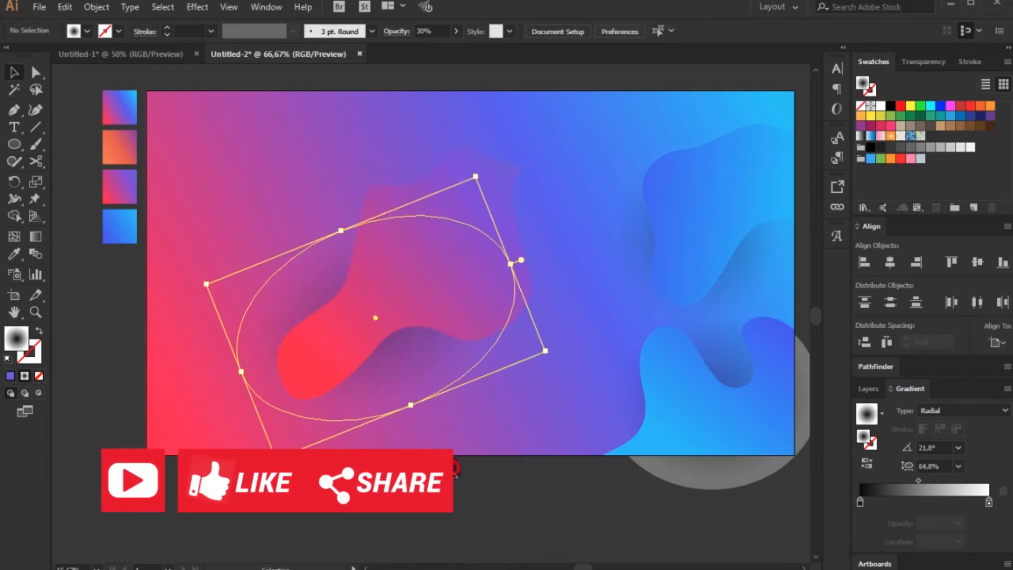
# Step: Draw a closed wavy shape with the Pen tool, covering the artboard's upper-left corner and following its left and upper edges
pyautogui.press('space')
pyautogui.moveTo(177, 432); pyautogui.dragTo(171, 457)
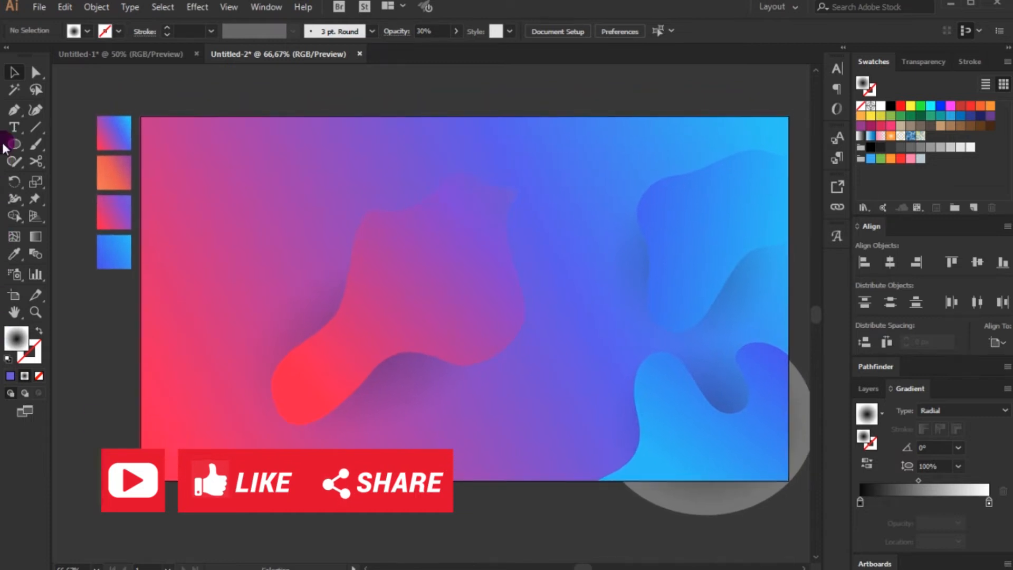
pyautogui.click(13, 112)
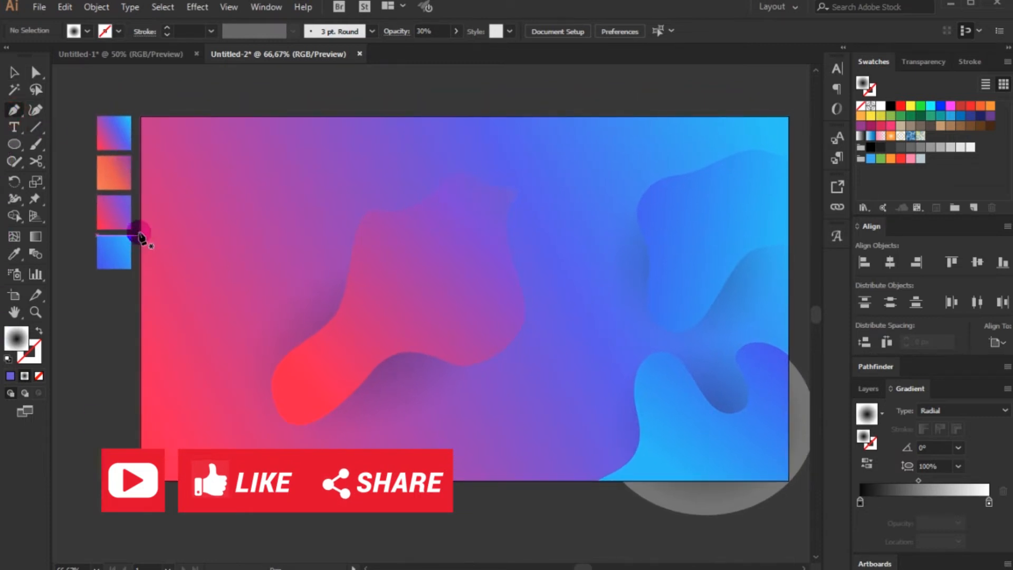
pyautogui.moveTo(140, 299); pyautogui.dragTo(171, 292)
pyautogui.hotkey('ctrl', 'z')
pyautogui.click(140, 298)
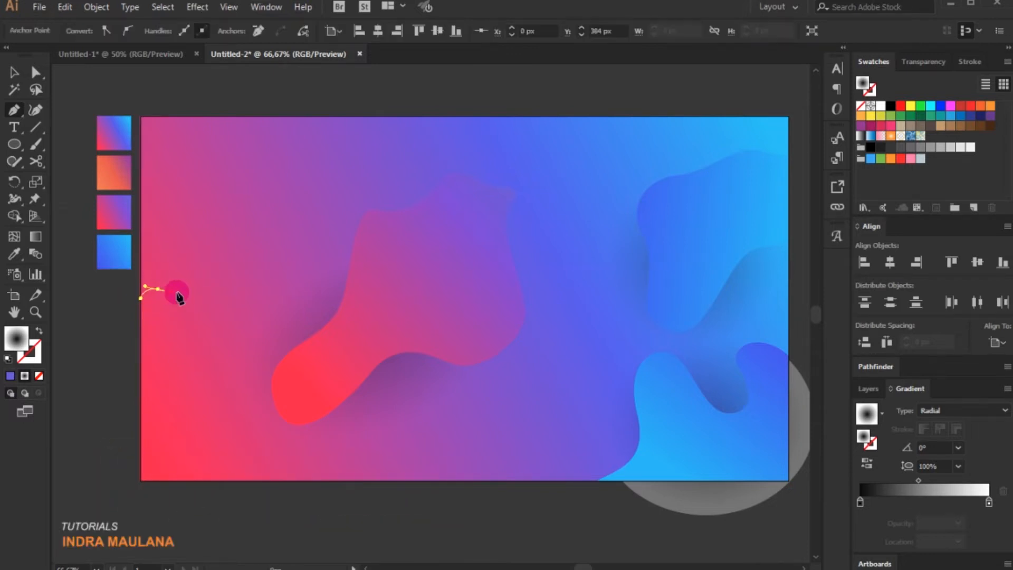
pyautogui.moveTo(240, 252); pyautogui.dragTo(228, 174)
pyautogui.moveTo(318, 195); pyautogui.dragTo(350, 214)
pyautogui.moveTo(369, 162); pyautogui.dragTo(372, 146)
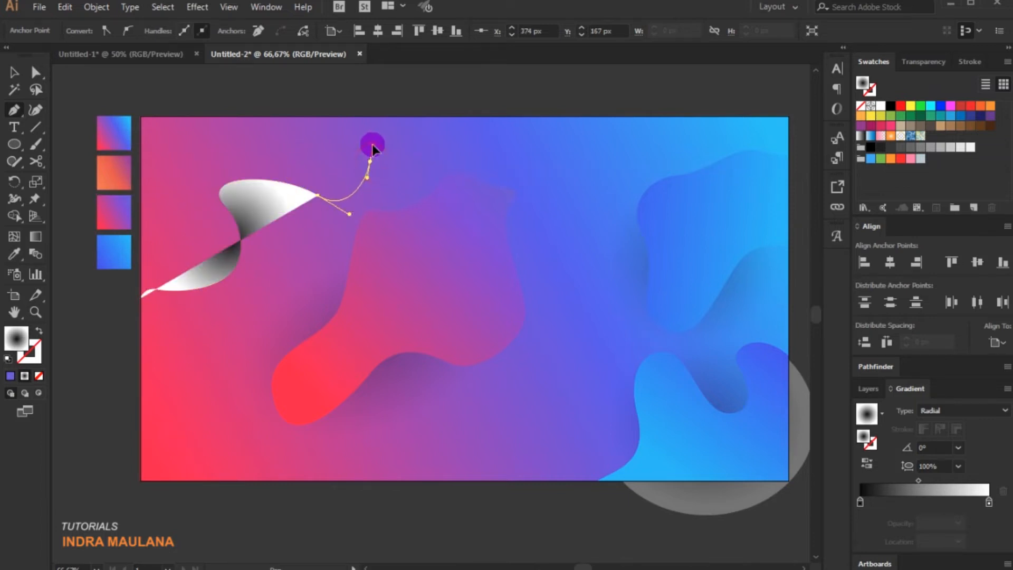
pyautogui.click(331, 116)
pyautogui.click(140, 116)
pyautogui.click(140, 298)
# Step: Fill the new upper-left shape with the orange-to-purple gradient of the second sample square
pyautogui.click(36, 237)
pyautogui.click(113, 179)
pyautogui.click(15, 71)
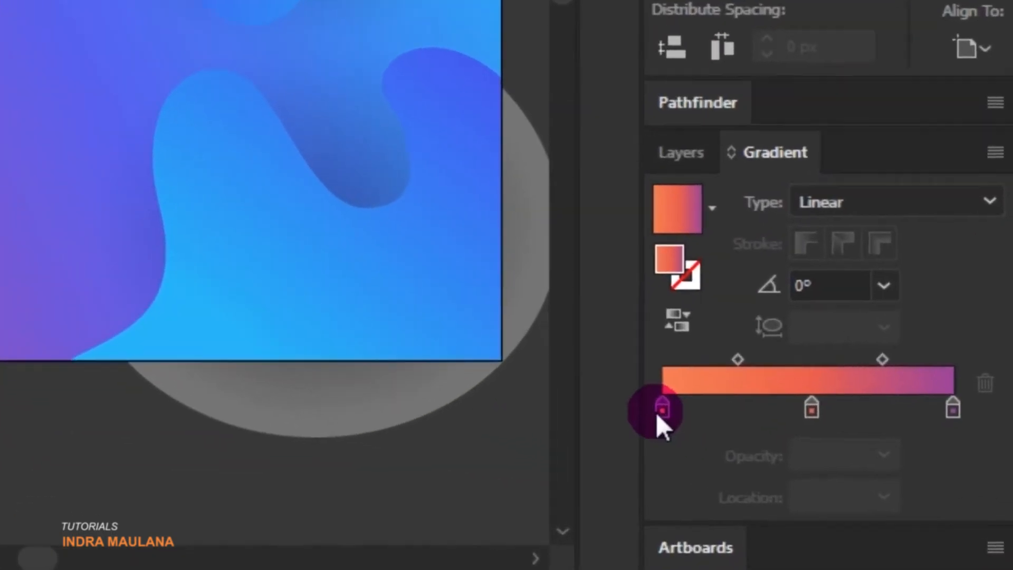
# Step: Examine the hex colour codes of the three stops in the upper-left shape's orange-to-purple gradient
pyautogui.click(861, 503)
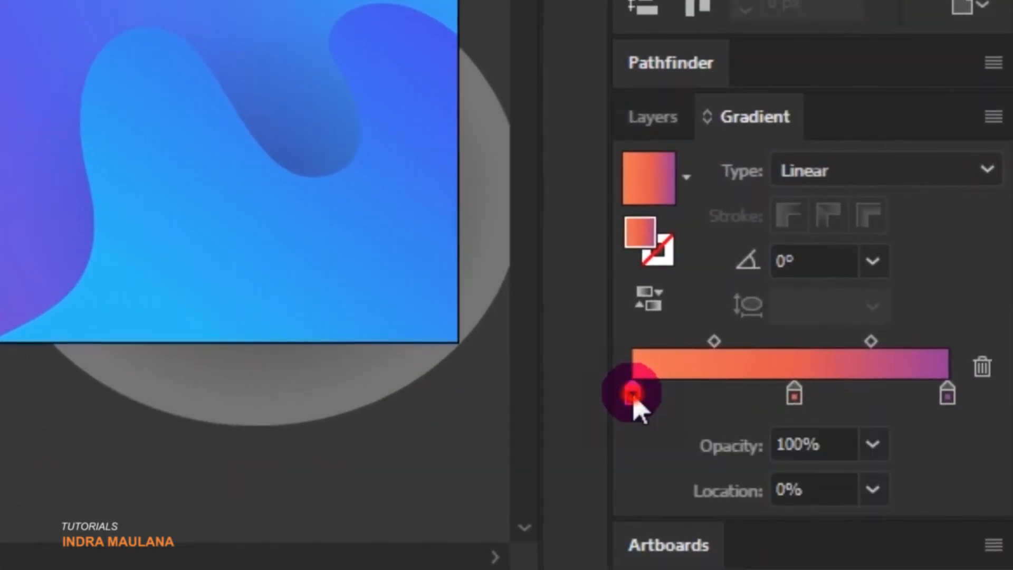
pyautogui.doubleClick(632, 395)
pyautogui.click(895, 235)
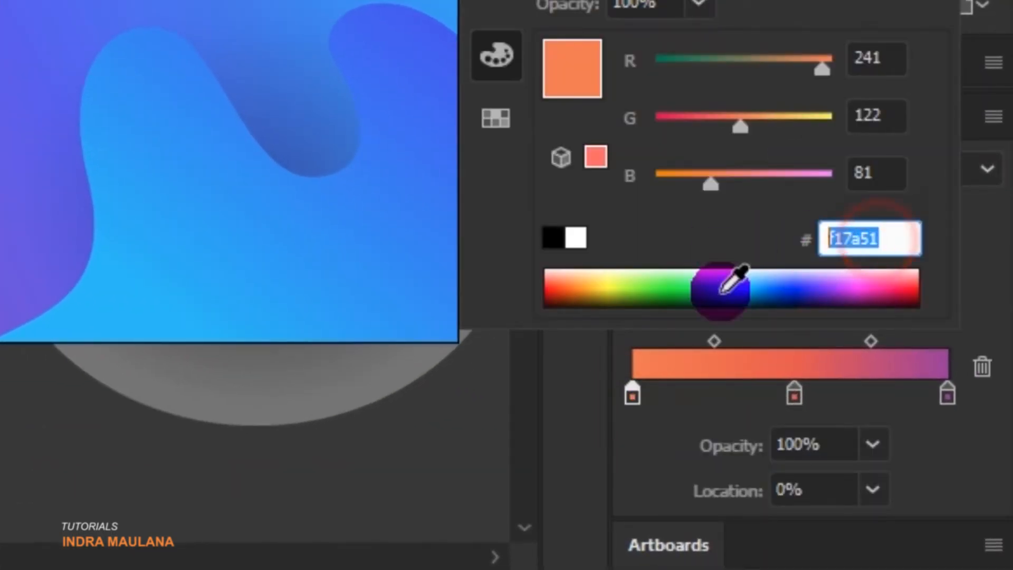
pyautogui.doubleClick(794, 396)
pyautogui.click(895, 237)
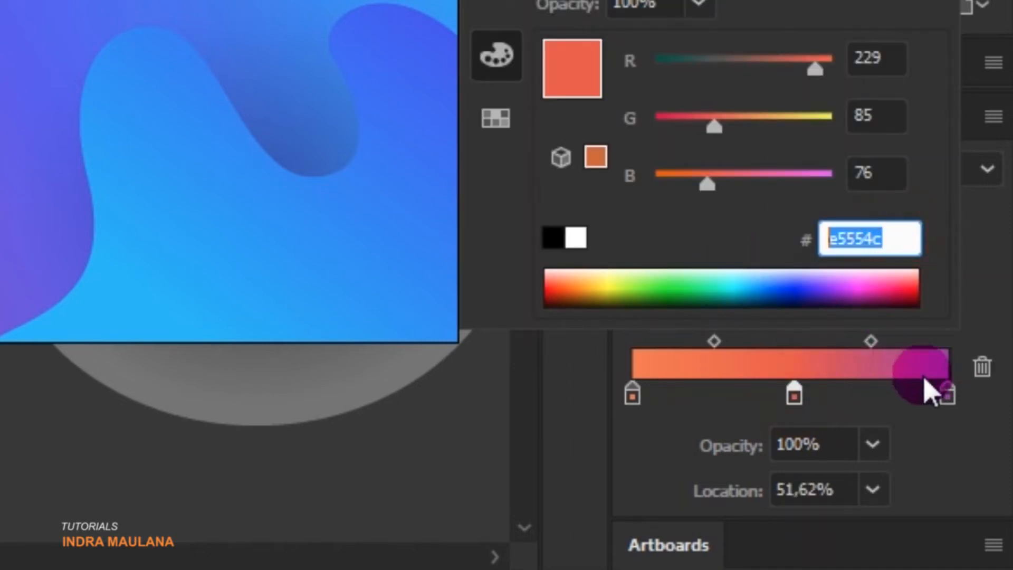
pyautogui.doubleClick(948, 394)
pyautogui.click(897, 236)
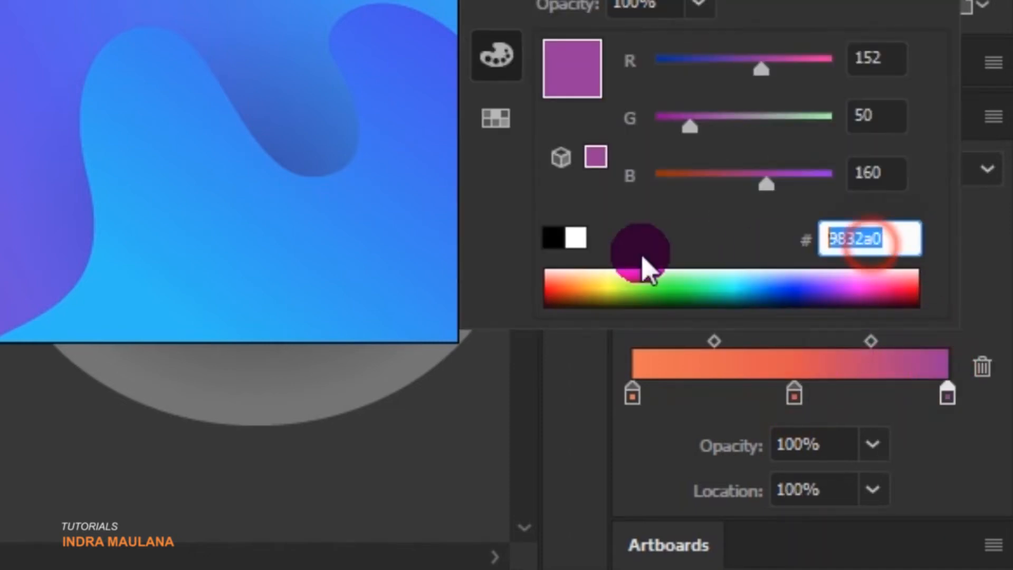
pyautogui.click(435, 148)
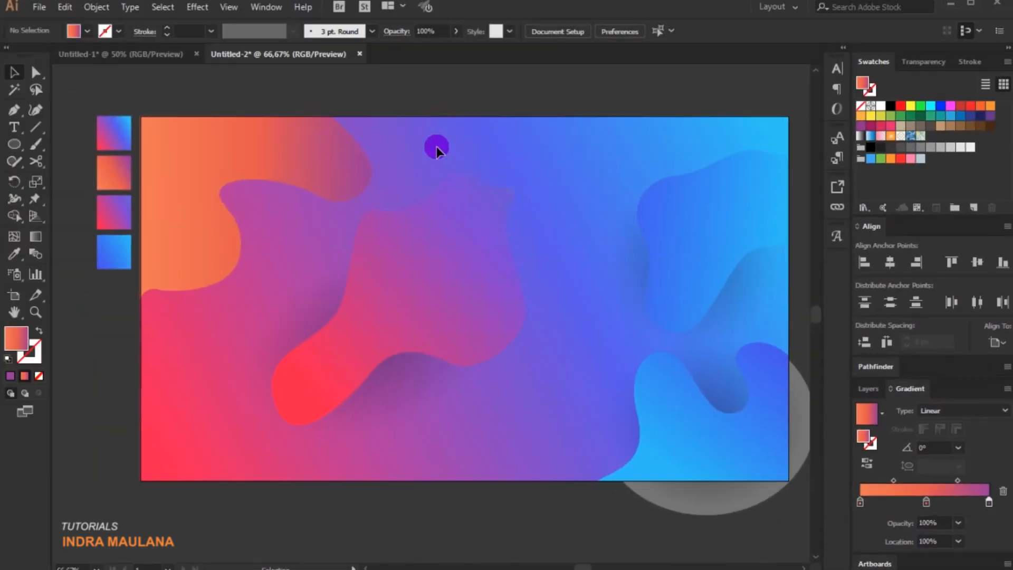
# Step: Lengthen and tilt the handles of the anchor at the orange shape's right end to make its curve rounder
pyautogui.click(322, 149)
pyautogui.click(36, 72)
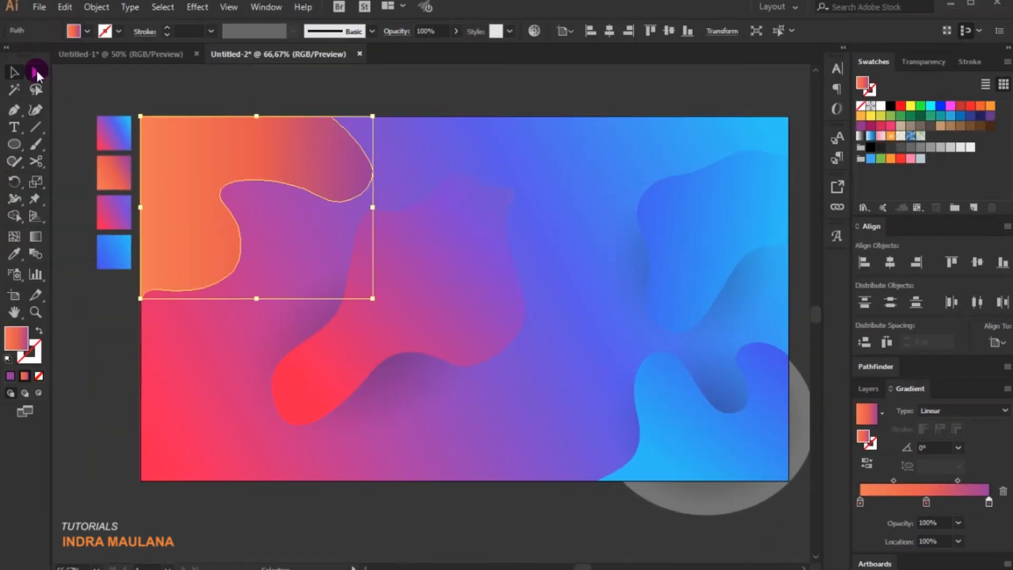
pyautogui.click(371, 164)
pyautogui.moveTo(361, 140); pyautogui.dragTo(366, 137)
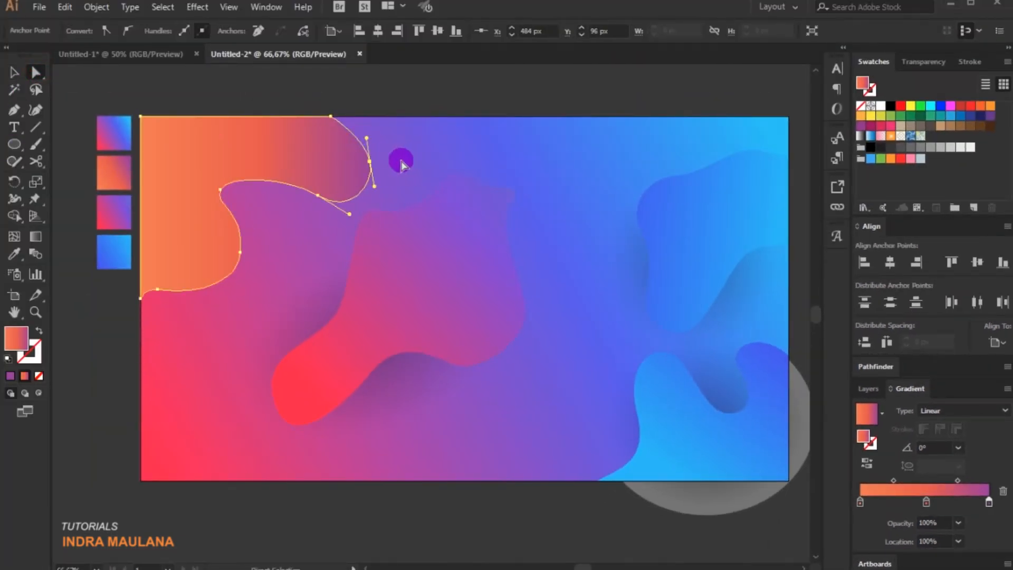
# Step: Redirect the orange shape's linear gradient at about 9.4° so it runs from the left edge to the right end
pyautogui.click(35, 238)
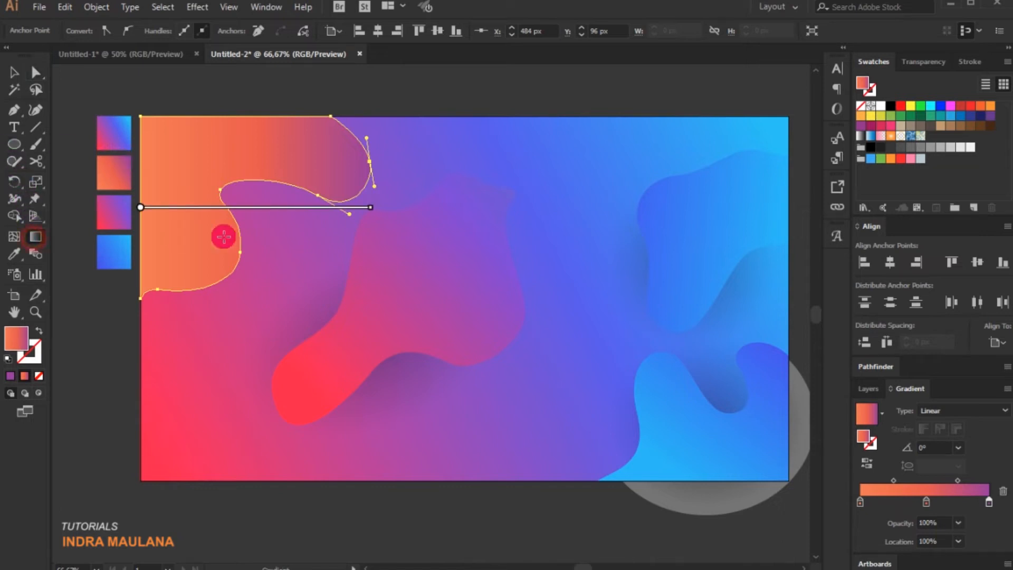
pyautogui.moveTo(140, 231); pyautogui.dragTo(287, 128)
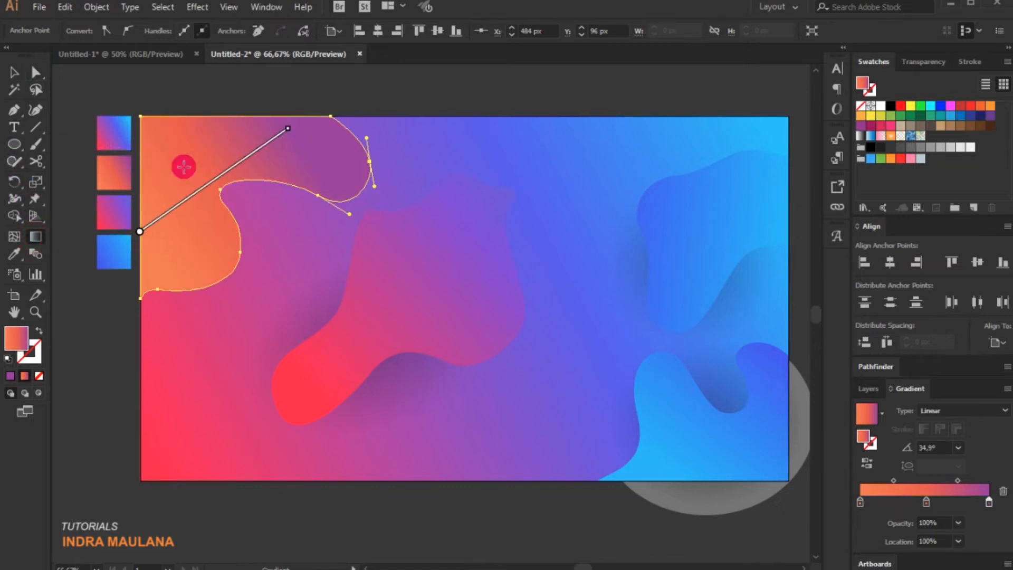
pyautogui.moveTo(157, 176); pyautogui.dragTo(359, 132)
pyautogui.moveTo(135, 162); pyautogui.dragTo(350, 129)
pyautogui.click(14, 70)
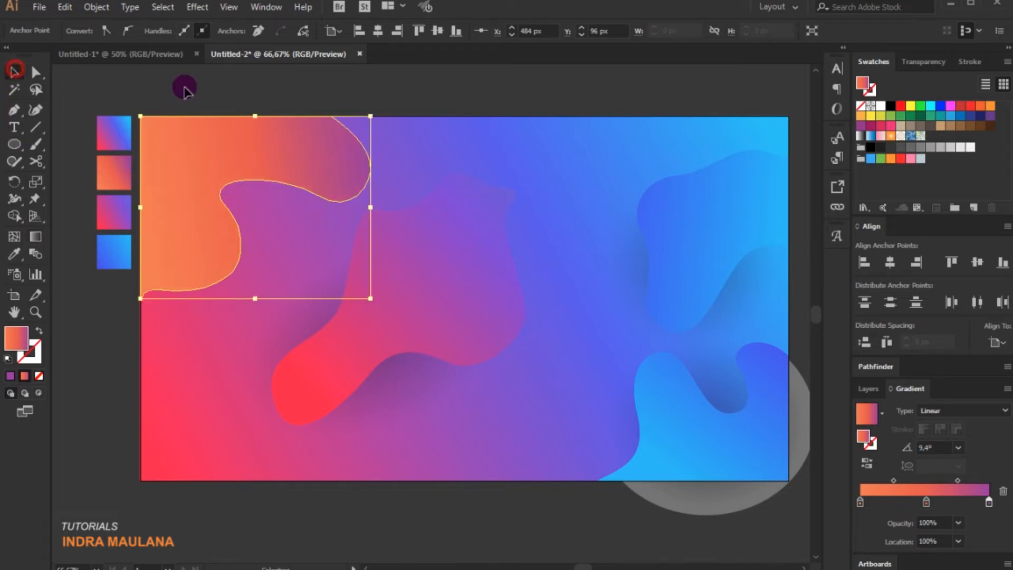
pyautogui.click(228, 93)
# Step: Copy the upper-right blob's shadow circle, paste it in back and move the copy behind the orange shape
pyautogui.click(406, 388)
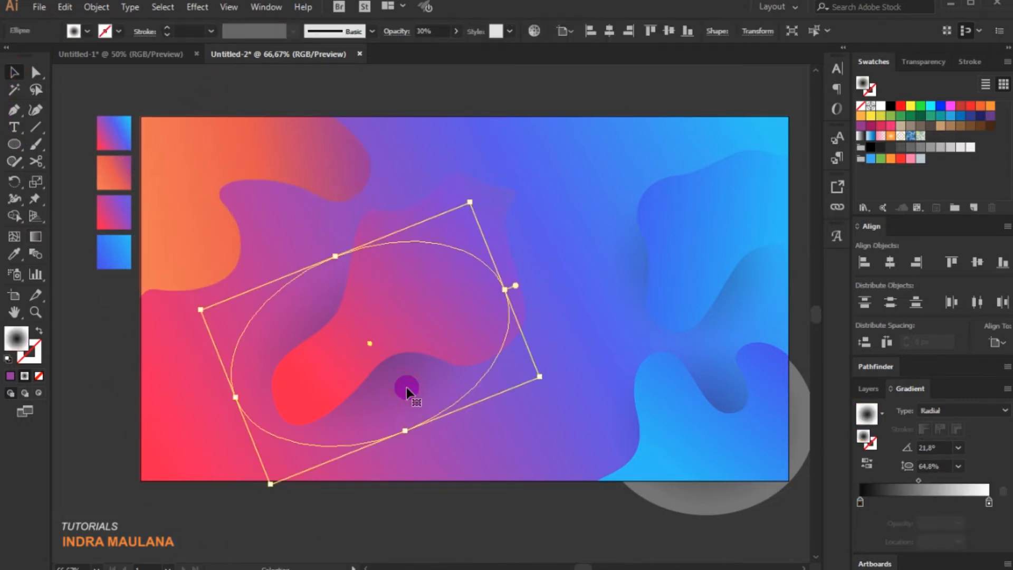
pyautogui.moveTo(715, 364); pyautogui.dragTo(625, 241)
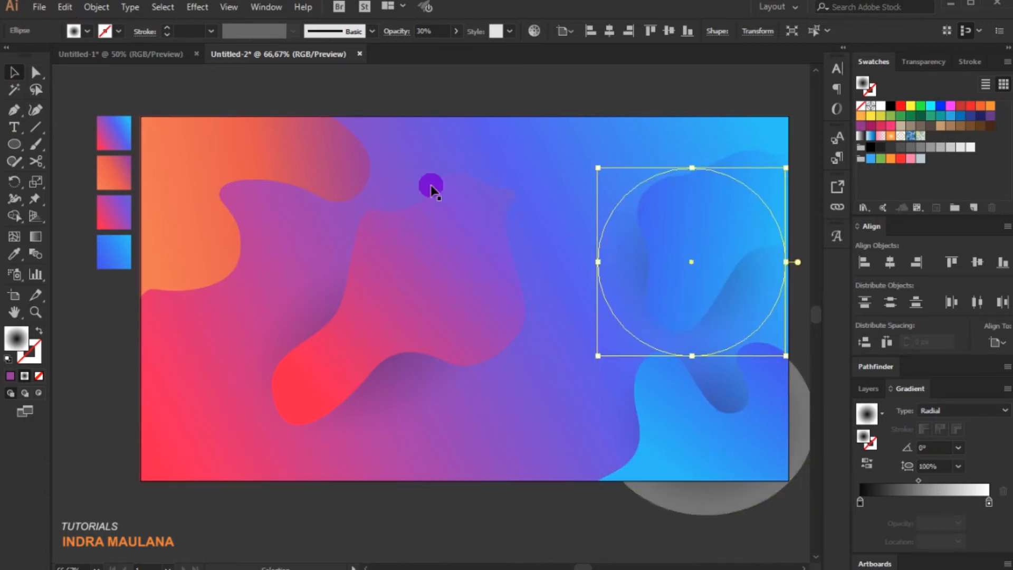
pyautogui.click(58, 9)
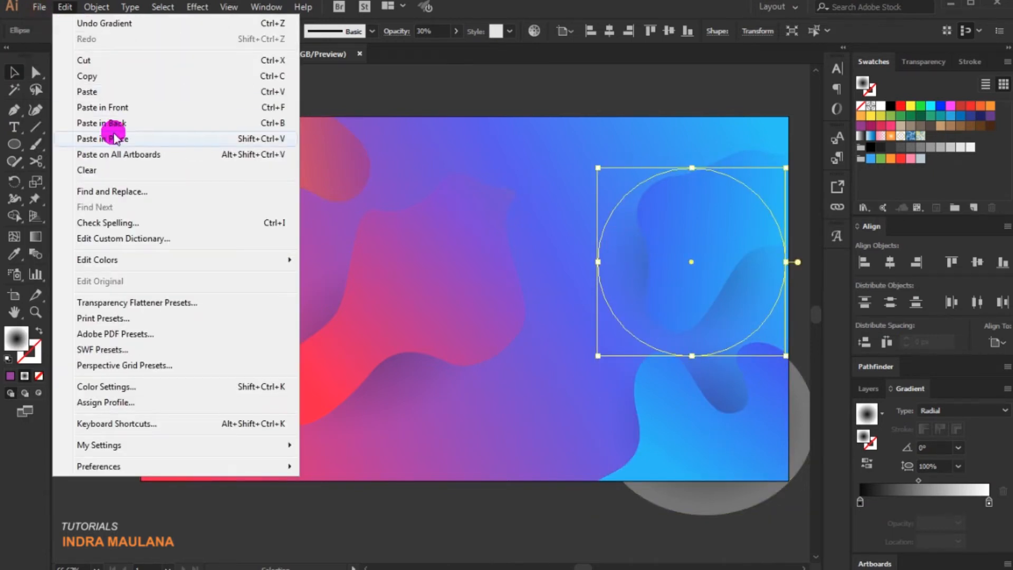
pyautogui.click(118, 76)
pyautogui.click(64, 8)
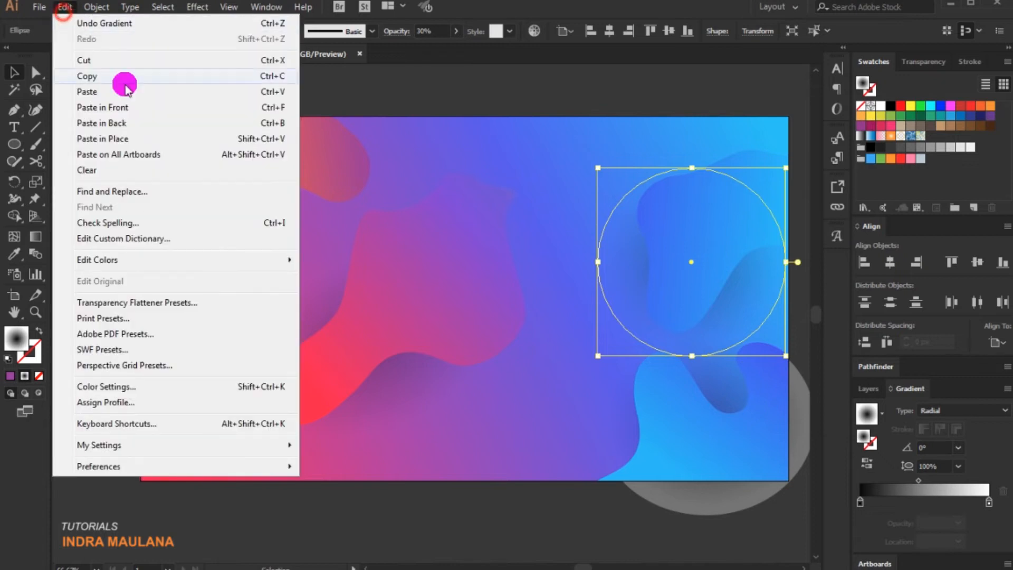
pyautogui.click(214, 122)
pyautogui.moveTo(619, 259); pyautogui.dragTo(160, 192)
# Step: Stretch the orange shape's shadow copy into a larger oval, rotate it about 25.4° and position it beneath the shape's inner curve
pyautogui.moveTo(267, 196); pyautogui.dragTo(414, 204)
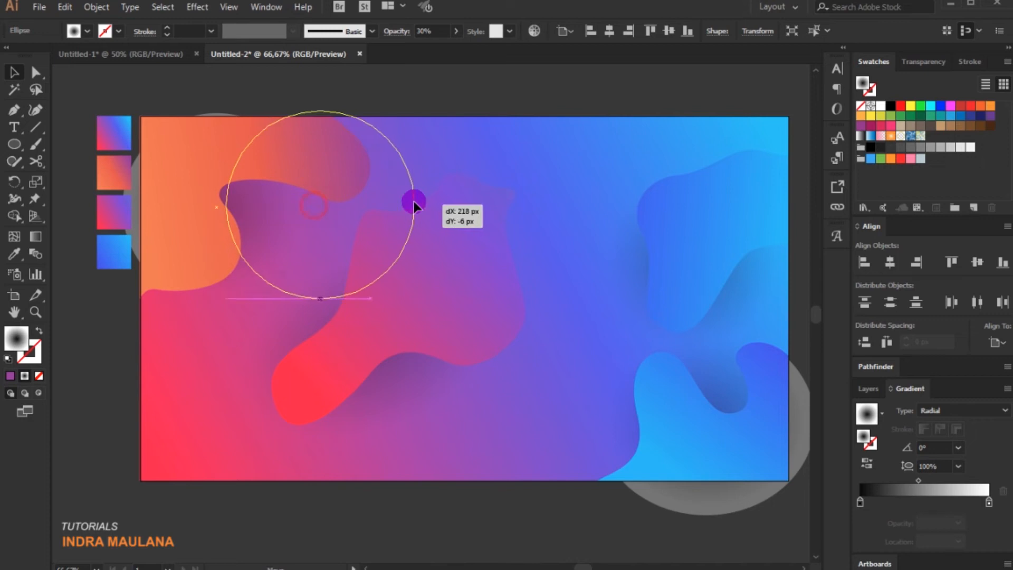
pyautogui.hotkey('ctrl', 'z')
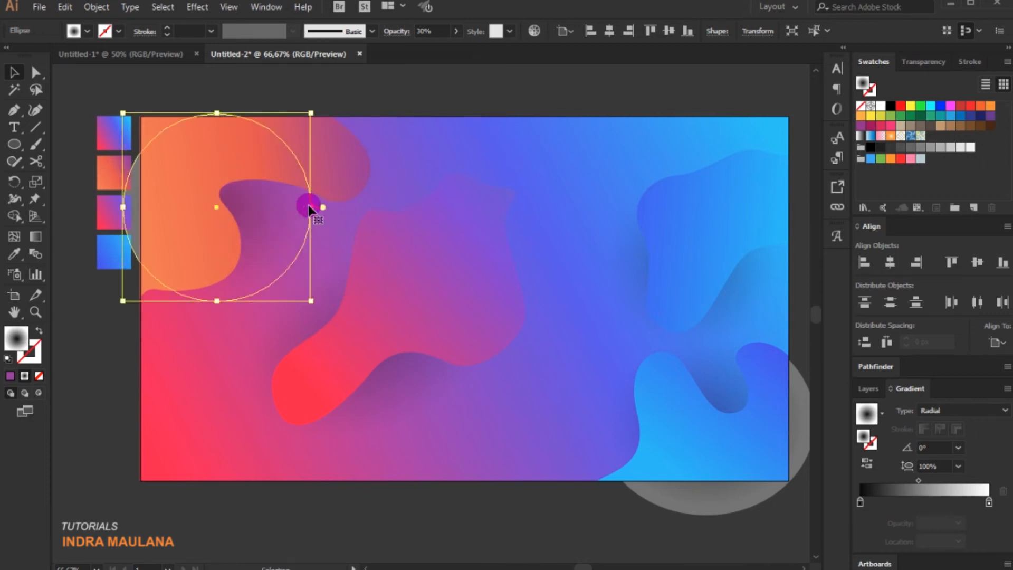
pyautogui.moveTo(317, 205); pyautogui.dragTo(364, 233)
pyautogui.moveTo(299, 230); pyautogui.dragTo(274, 227)
pyautogui.moveTo(355, 128); pyautogui.dragTo(395, 114)
pyautogui.moveTo(263, 232); pyautogui.dragTo(274, 216)
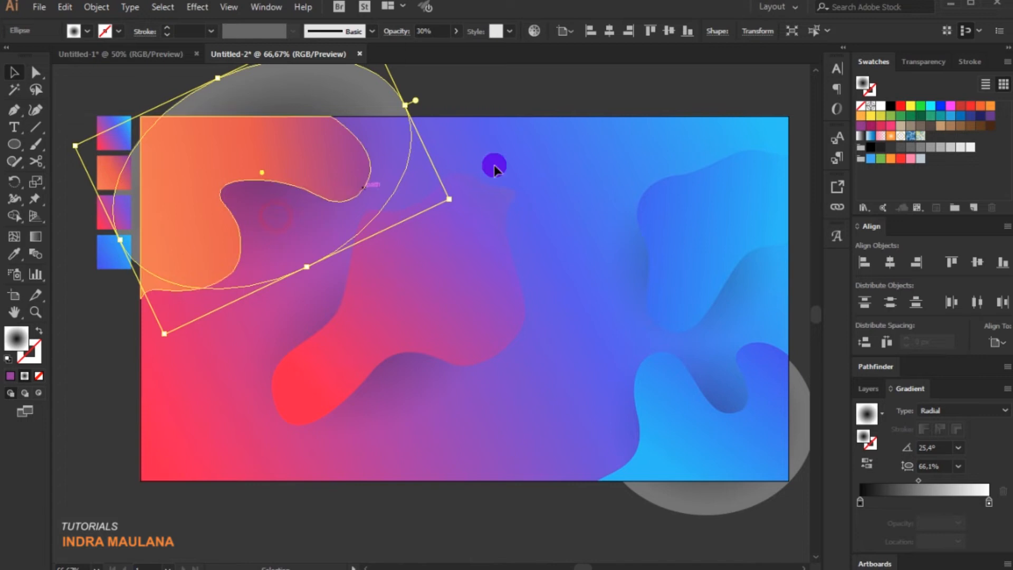
pyautogui.click(539, 156)
# Step: Draw a straight diagonal line at about 45° in the empty area below the artboard's lower-left part
pyautogui.scroll(-1, 499, 343)
pyautogui.moveTo(451, 472); pyautogui.dragTo(396, 478)
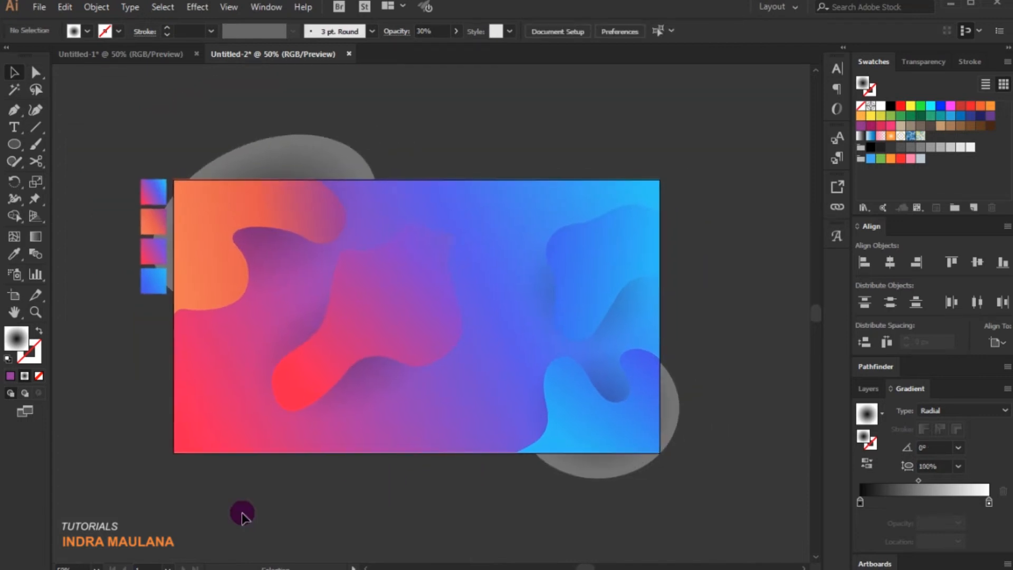
pyautogui.moveTo(267, 502); pyautogui.dragTo(268, 481)
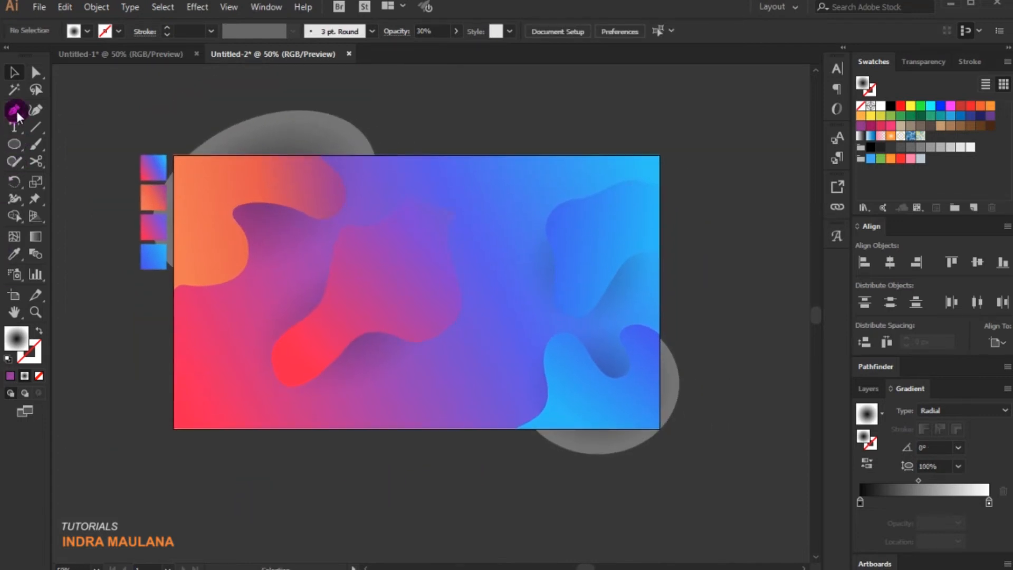
pyautogui.click(36, 126)
pyautogui.scroll(-5, 427, 386)
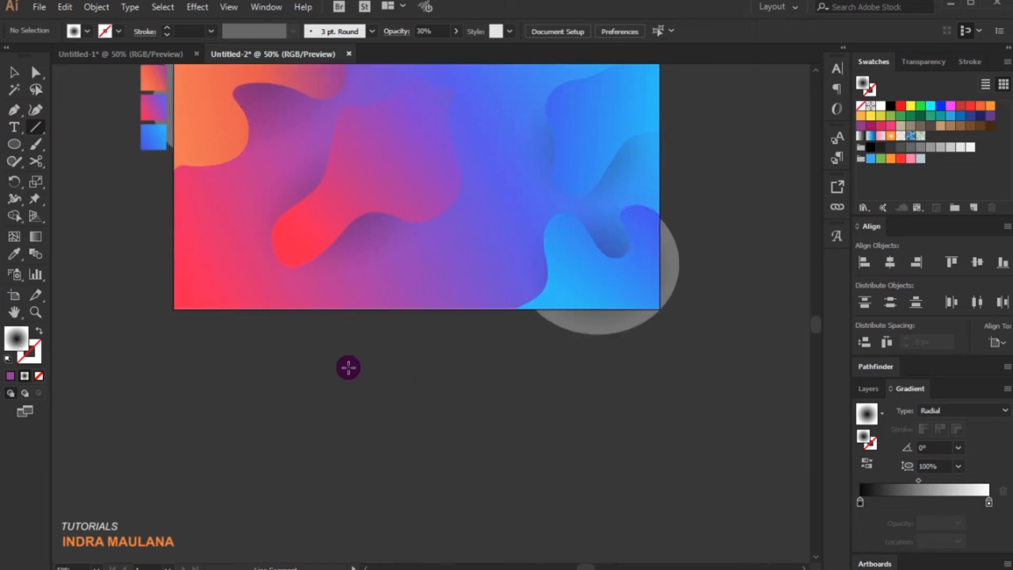
pyautogui.moveTo(297, 336); pyautogui.dragTo(110, 521)
pyautogui.click(11, 72)
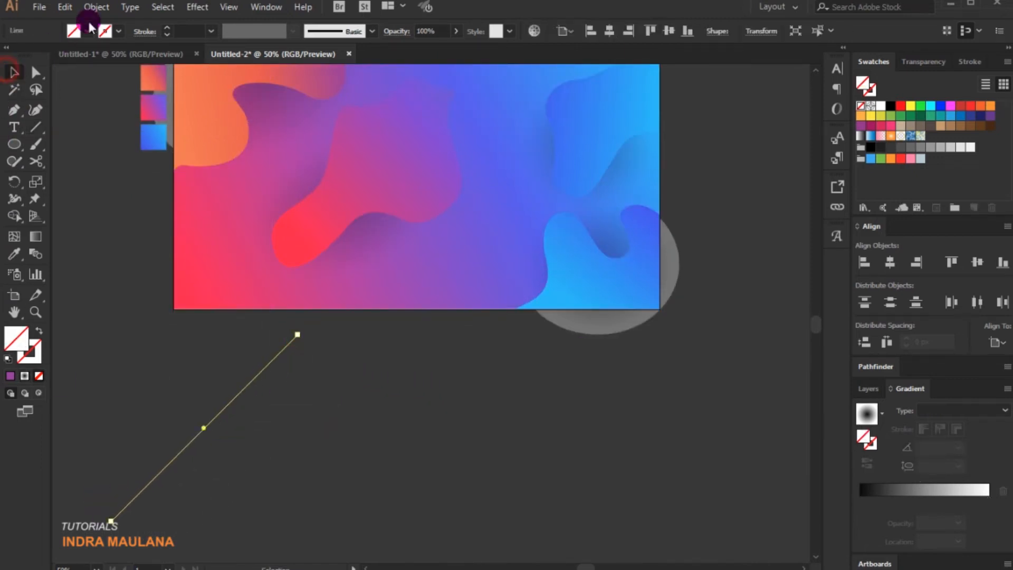
pyautogui.click(365, 394)
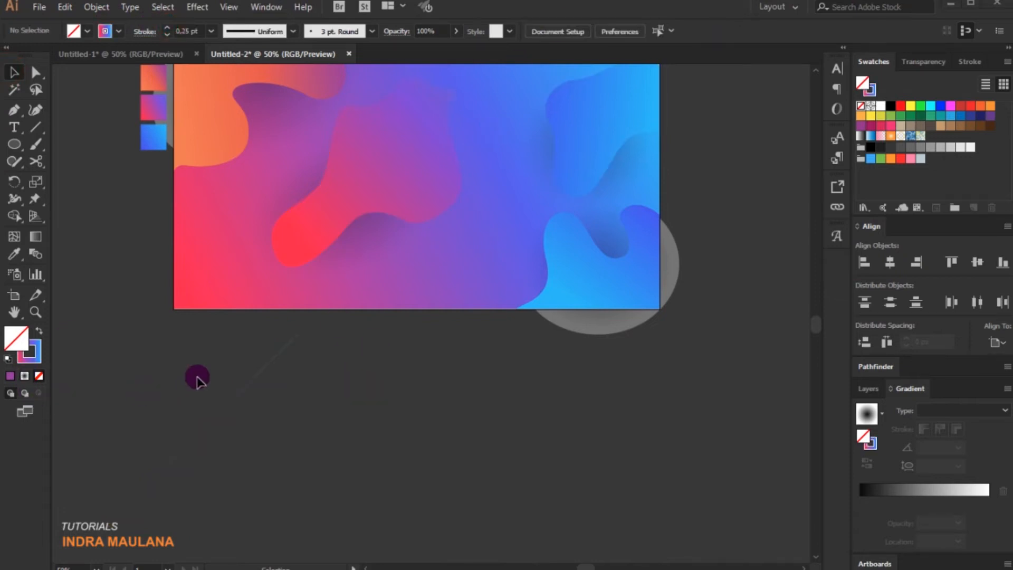
# Step: Set the diagonal line's stroke colour to white (ffffff)
pyautogui.moveTo(125, 369); pyautogui.dragTo(267, 472)
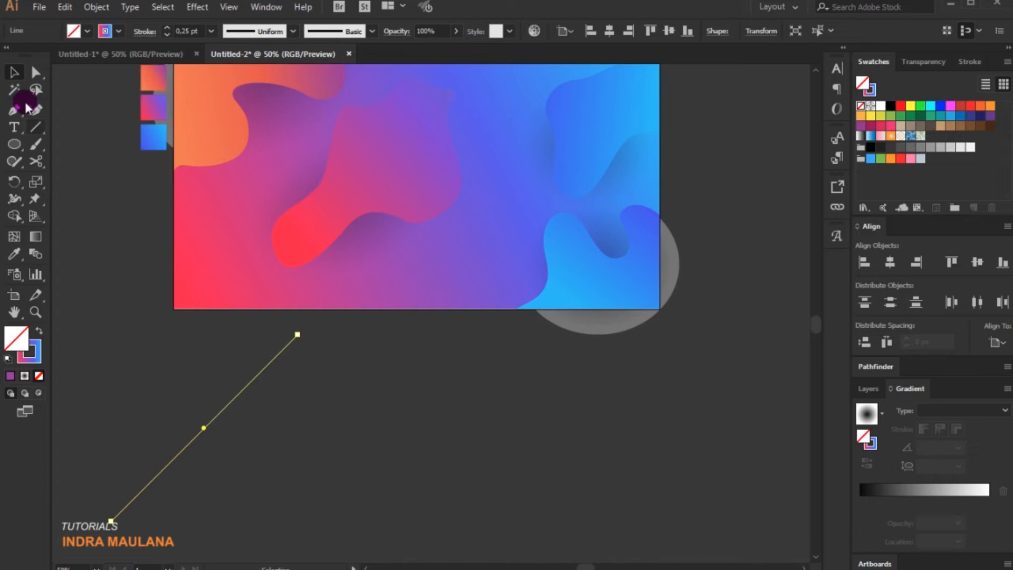
pyautogui.click(36, 346)
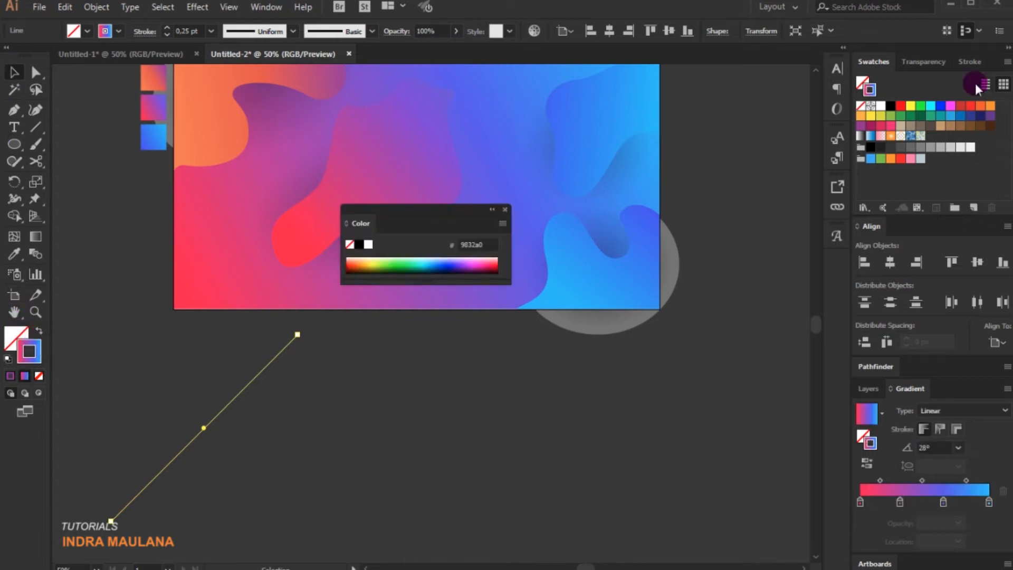
pyautogui.click(880, 108)
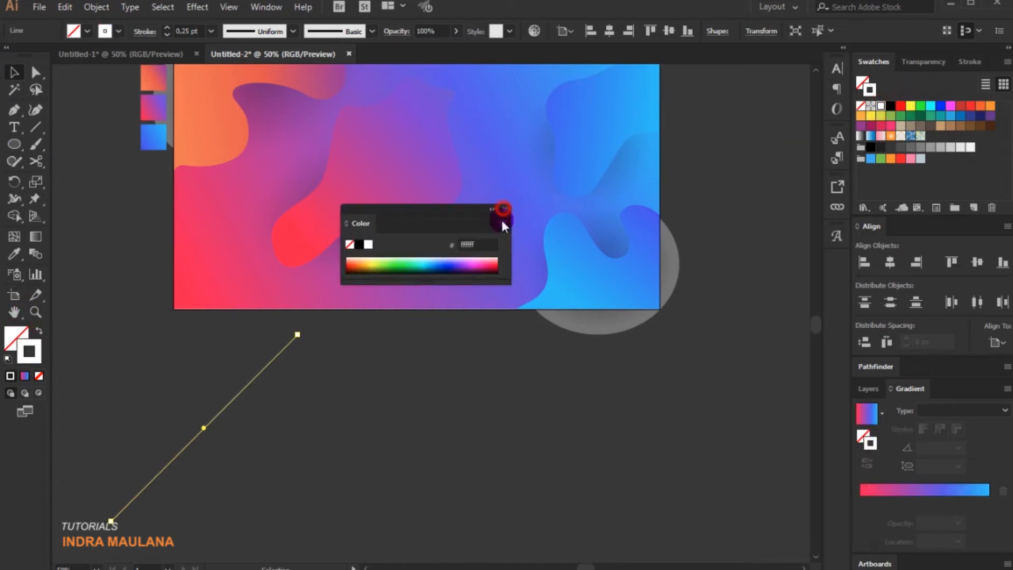
pyautogui.click(503, 210)
pyautogui.click(329, 462)
# Step: Set the white diagonal line's stroke weight to 1 pt
pyautogui.moveTo(181, 408); pyautogui.dragTo(179, 416)
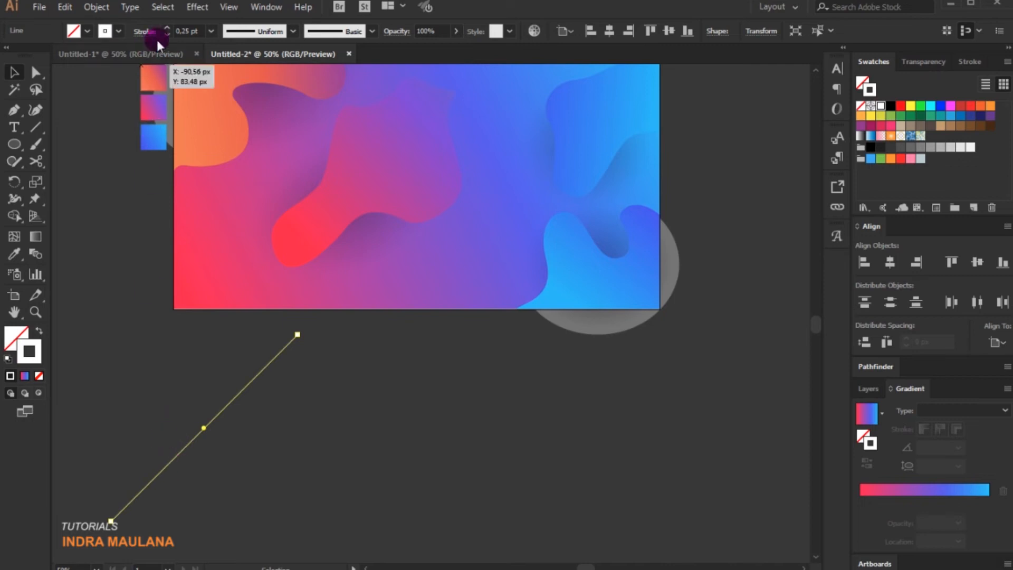
pyautogui.click(166, 28)
pyautogui.click(288, 399)
pyautogui.click(230, 406)
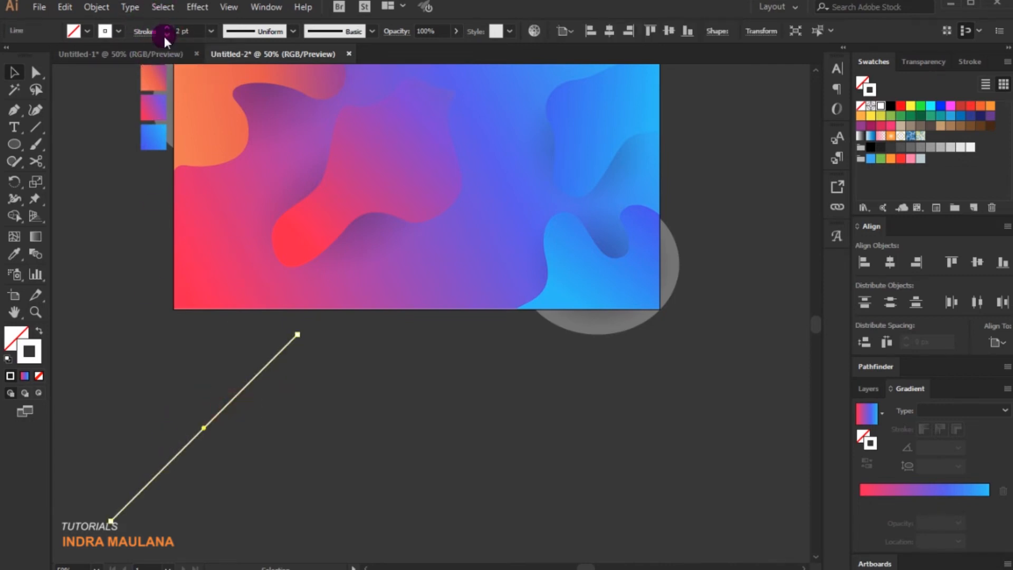
pyautogui.click(139, 376)
# Step: Duplicate the diagonal line slightly to its right and repeat the duplication four times to build six evenly spaced parallel lines
pyautogui.scroll(1, 173, 501)
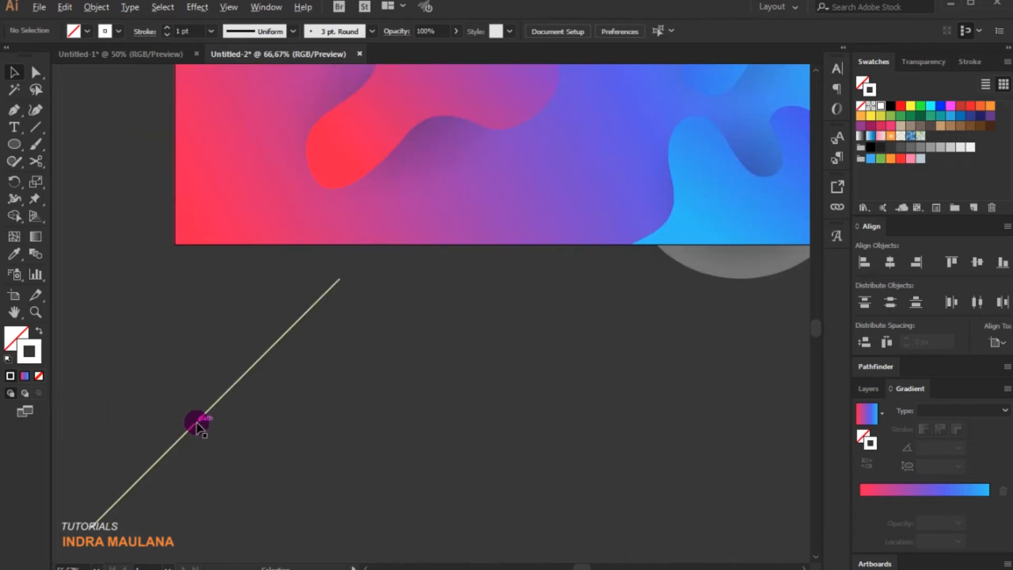
pyautogui.moveTo(200, 424); pyautogui.dragTo(208, 437)
pyautogui.hotkey('ctrl', 'd')
pyautogui.hotkey('ctrl', 'd')
pyautogui.hotkey('ctrl', 'd')
pyautogui.hotkey('ctrl', 'd')
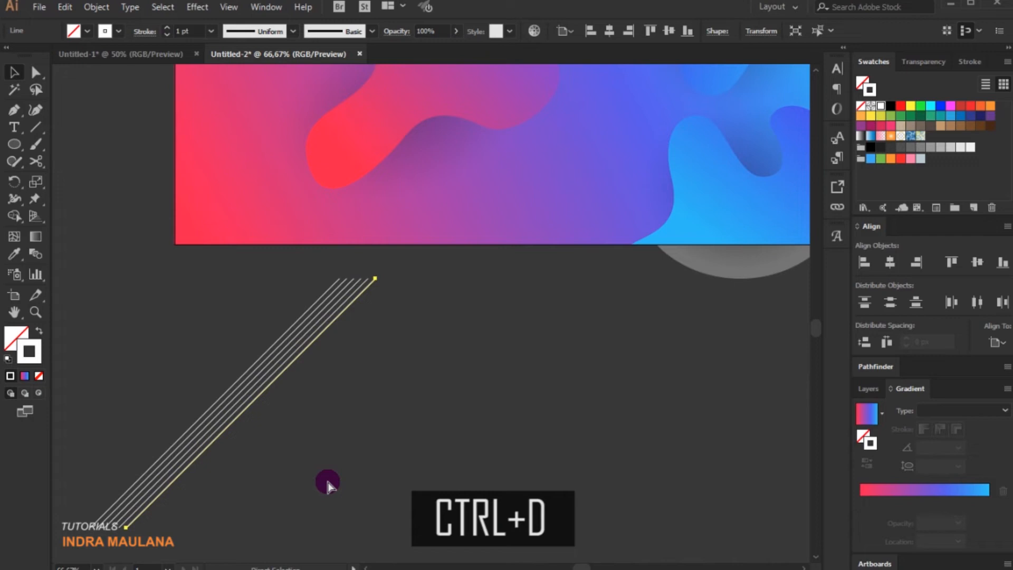
# Step: Keep repeating the line duplication to extend the pattern into a wide parallelogram of evenly spaced diagonal lines
pyautogui.hotkey('ctrl', 'd')
pyautogui.hotkey('ctrl', 'd')
pyautogui.hotkey('ctrl', 'd')
pyautogui.hotkey('ctrl', 'd')
pyautogui.hotkey('ctrl', 'd')
pyautogui.hotkey('ctrl', 'd')
pyautogui.hotkey('ctrl', 'd')
pyautogui.hotkey('ctrl', 'd')
pyautogui.hotkey('ctrl', 'd')
pyautogui.hotkey('ctrl', 'd')
pyautogui.hotkey('ctrl', 'd')
pyautogui.hotkey('ctrl', 'd')
pyautogui.hotkey('ctrl', 'd')
pyautogui.hotkey('ctrl', 'd')
pyautogui.hotkey('ctrl', 'd')
pyautogui.hotkey('ctrl', 'd')
pyautogui.hotkey('ctrl', 'd')
pyautogui.hotkey('ctrl', 'd')
pyautogui.hotkey('ctrl', 'd')
pyautogui.hotkey('ctrl', 'd')
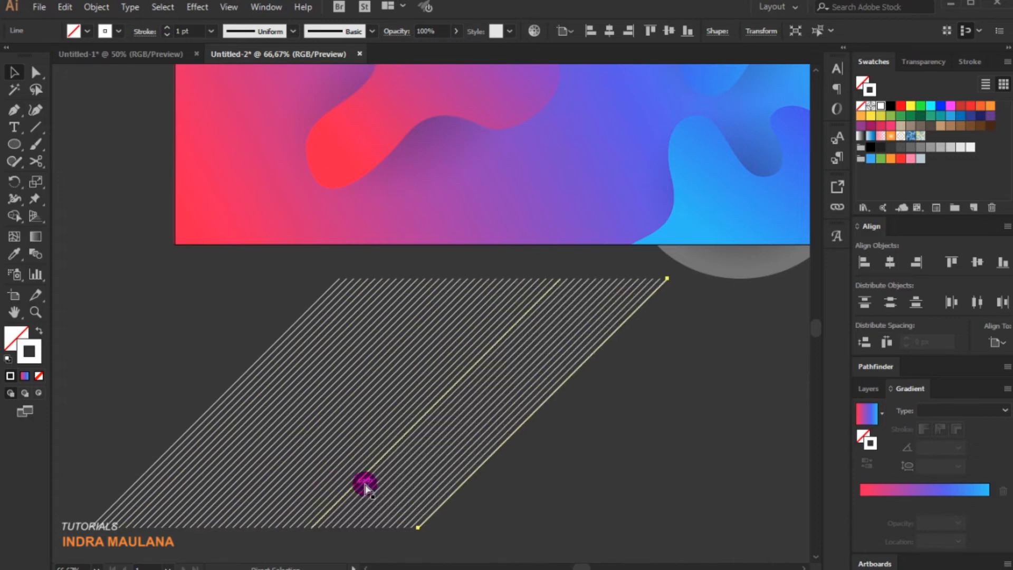
# Step: Select all the diagonal lines below the artboard and group them
pyautogui.moveTo(681, 463); pyautogui.dragTo(160, 335)
pyautogui.rightClick(328, 338)
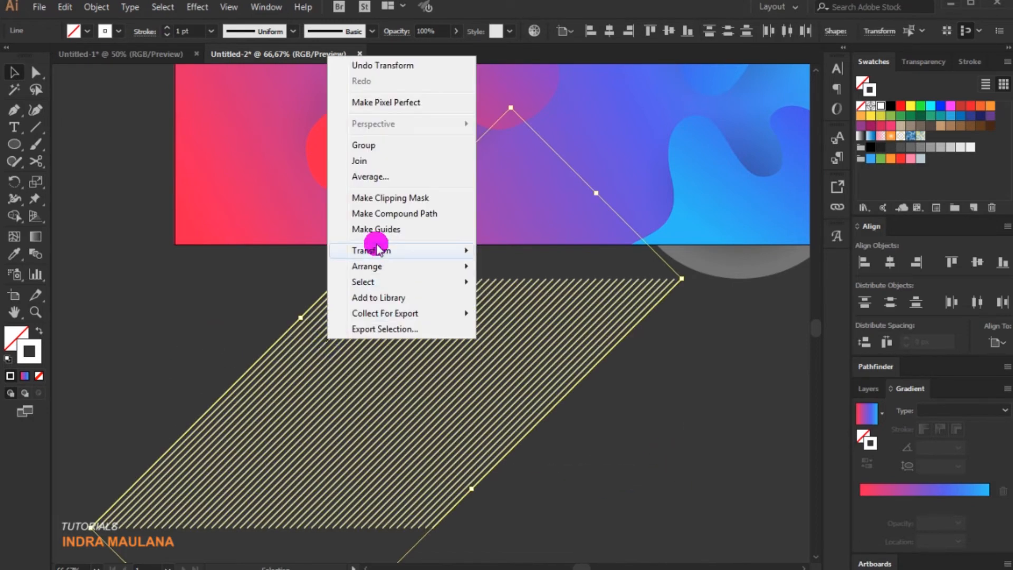
pyautogui.click(364, 145)
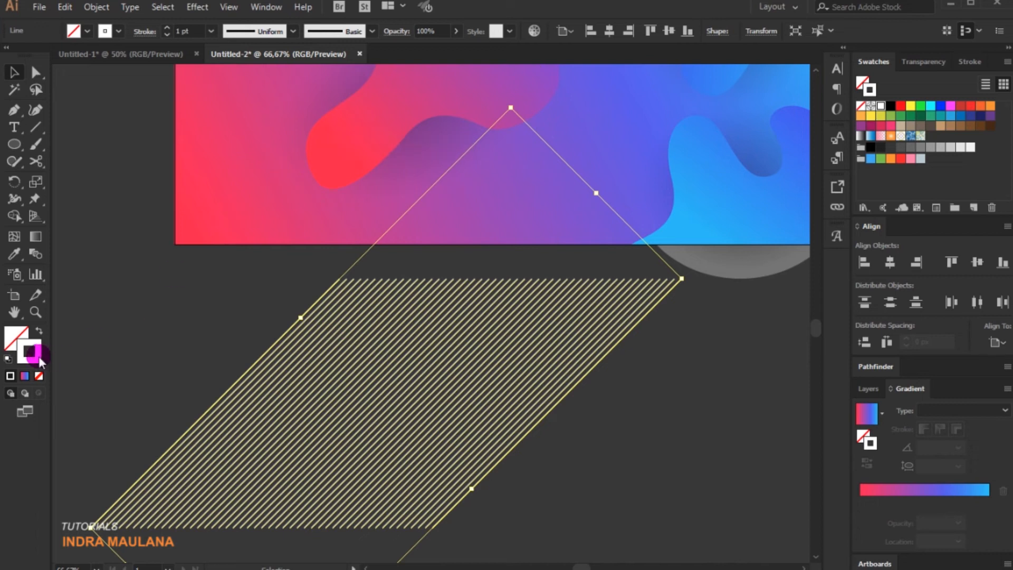
# Step: Sample the blue gradient from the lowest colour square beside the artboard and apply it to the line group's stroke, with no fill
pyautogui.click(20, 335)
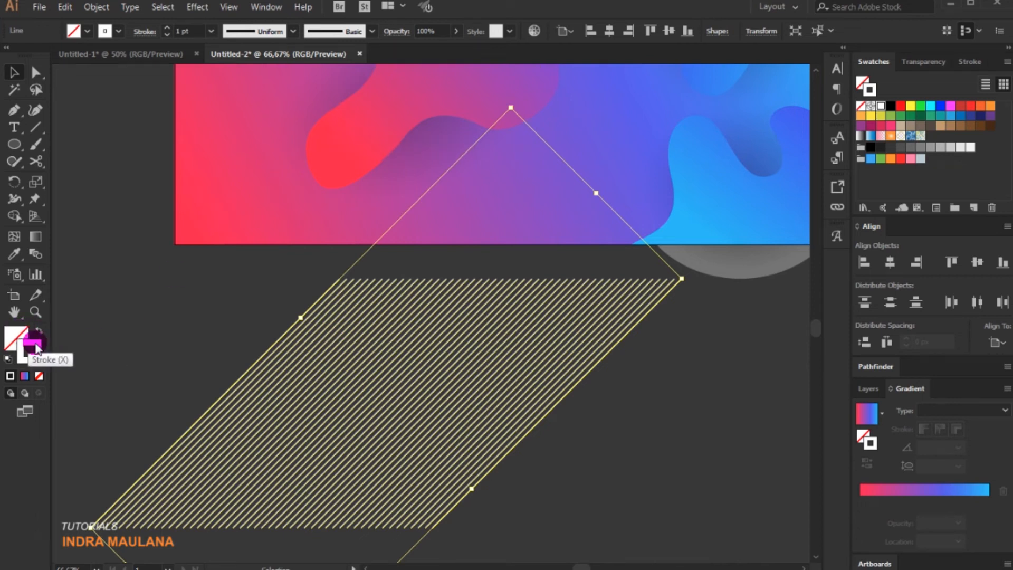
pyautogui.click(152, 328)
pyautogui.scroll(-1, 237, 419)
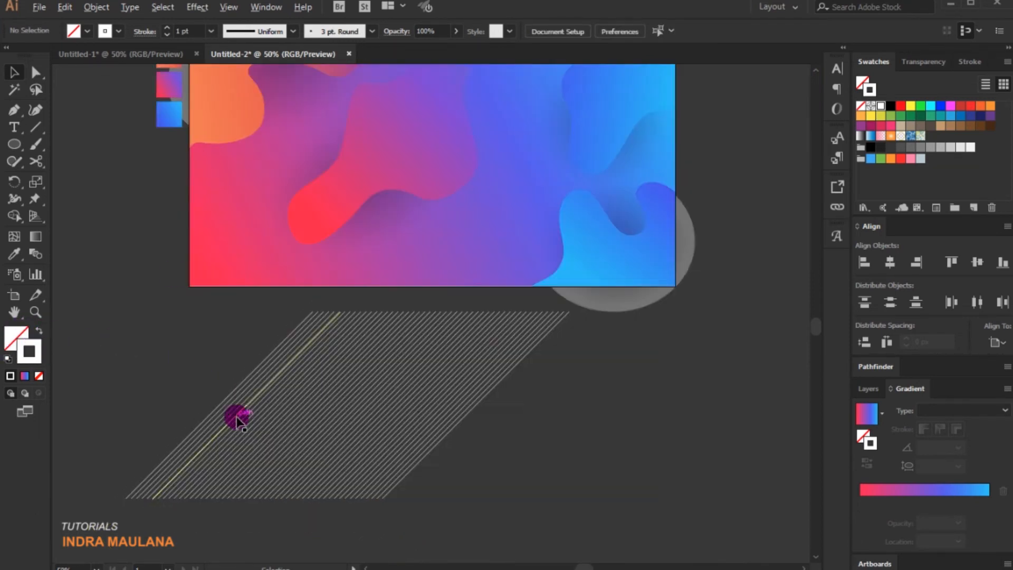
pyautogui.click(237, 419)
pyautogui.click(29, 349)
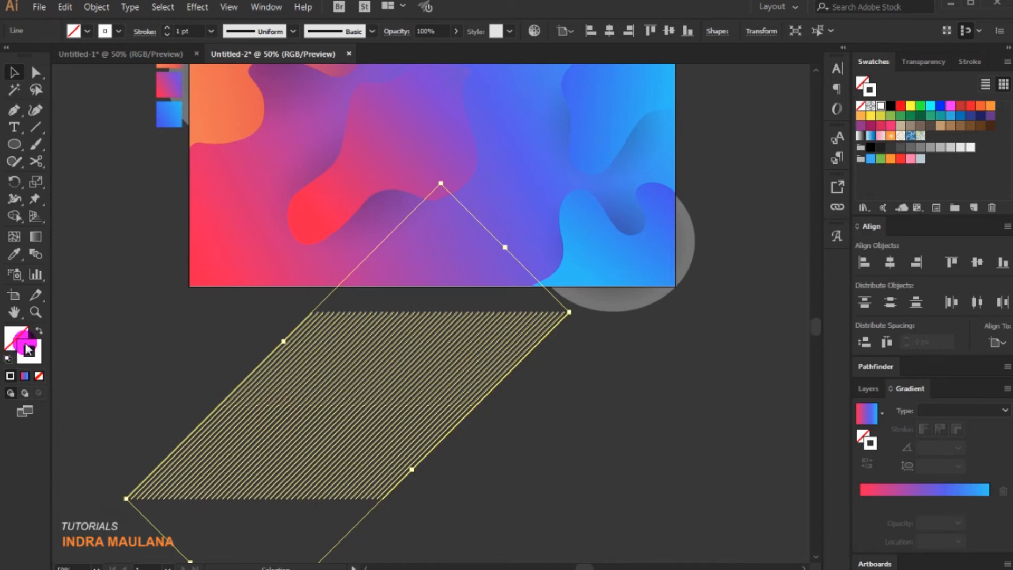
pyautogui.press('x')
pyautogui.moveTo(169, 303); pyautogui.dragTo(162, 372)
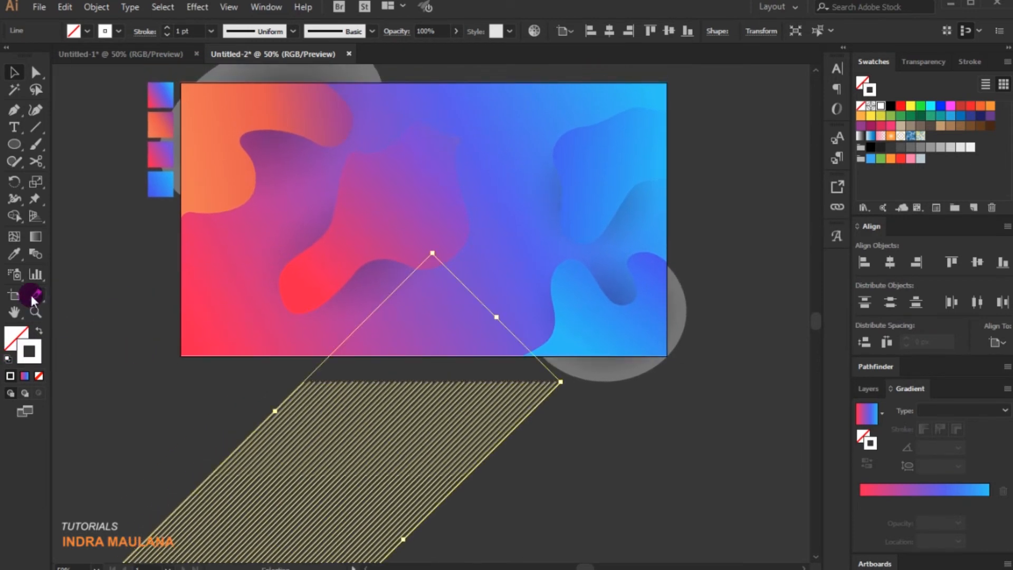
pyautogui.click(17, 247)
pyautogui.click(161, 181)
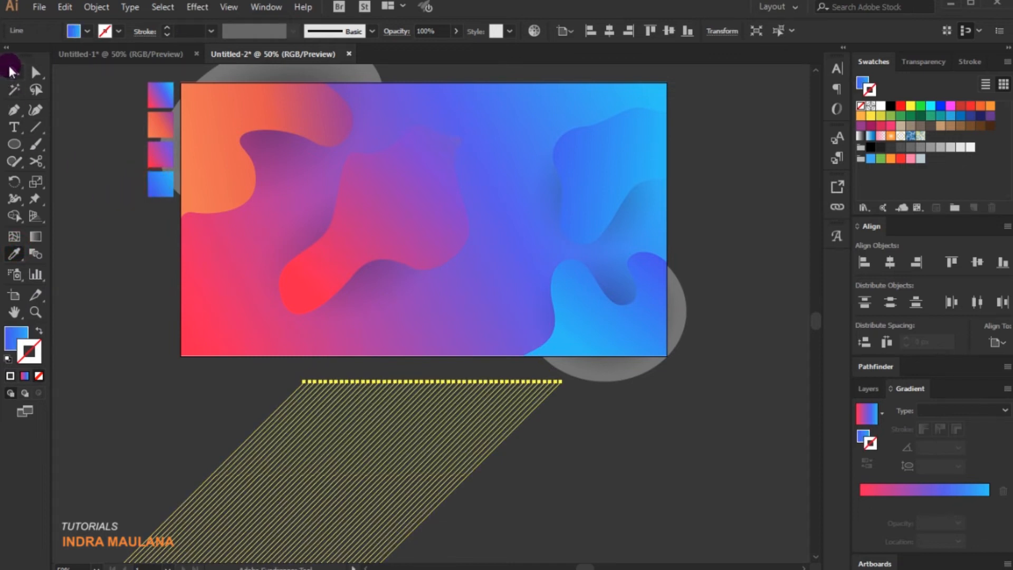
pyautogui.click(12, 70)
pyautogui.click(38, 332)
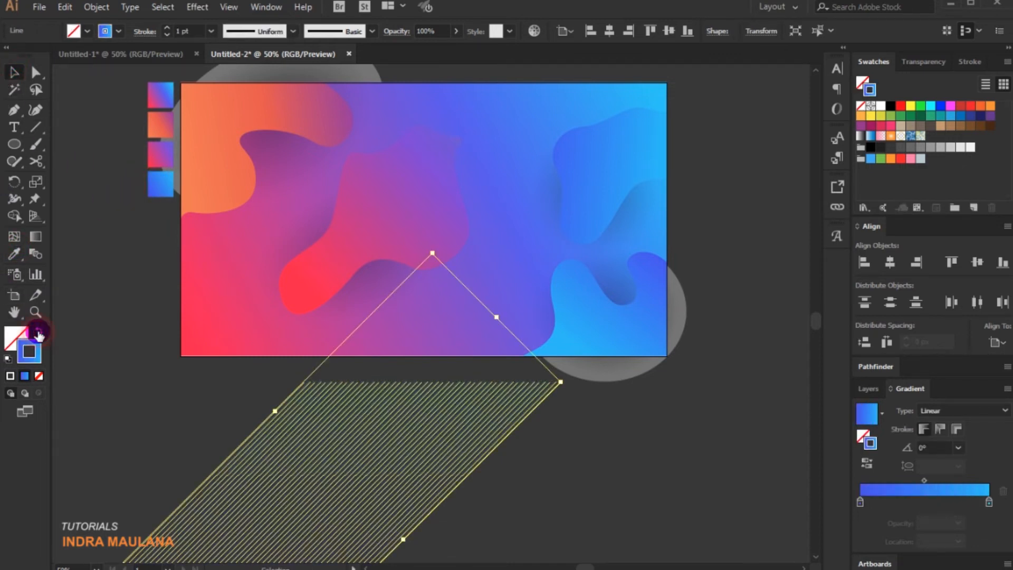
# Step: Add a bright cyan stop (R 39, G 237, B 248) at the end of the line group's stroke gradient
pyautogui.click(129, 382)
pyautogui.scroll(-2, 237, 412)
pyautogui.click(349, 443)
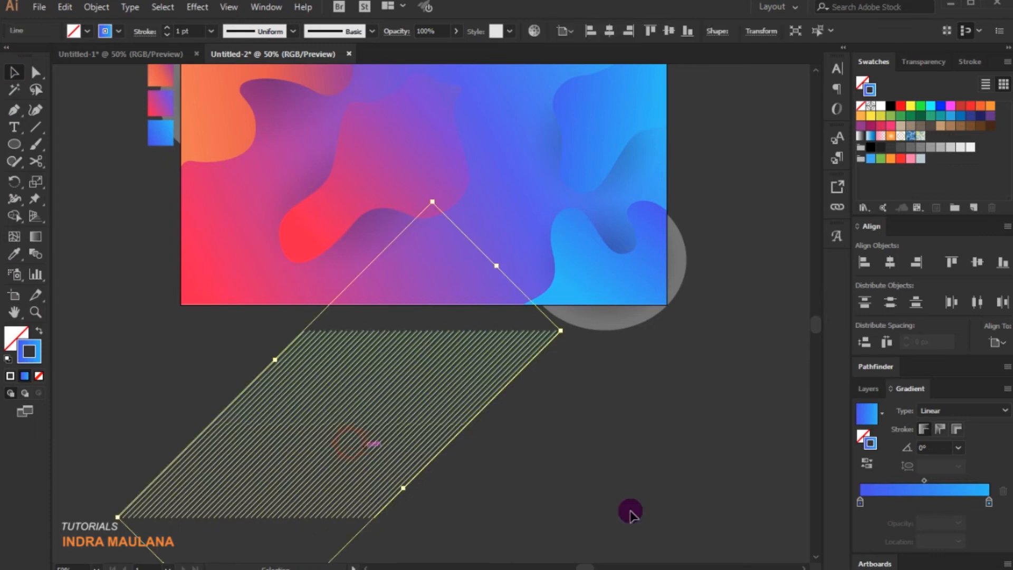
pyautogui.doubleClick(987, 505)
pyautogui.moveTo(925, 393); pyautogui.dragTo(940, 395)
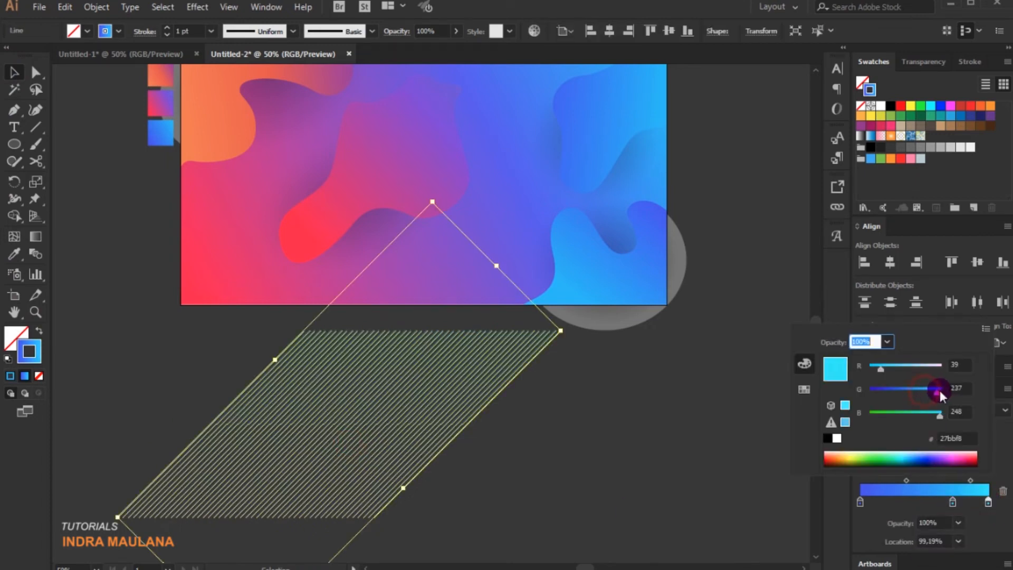
pyautogui.click(548, 463)
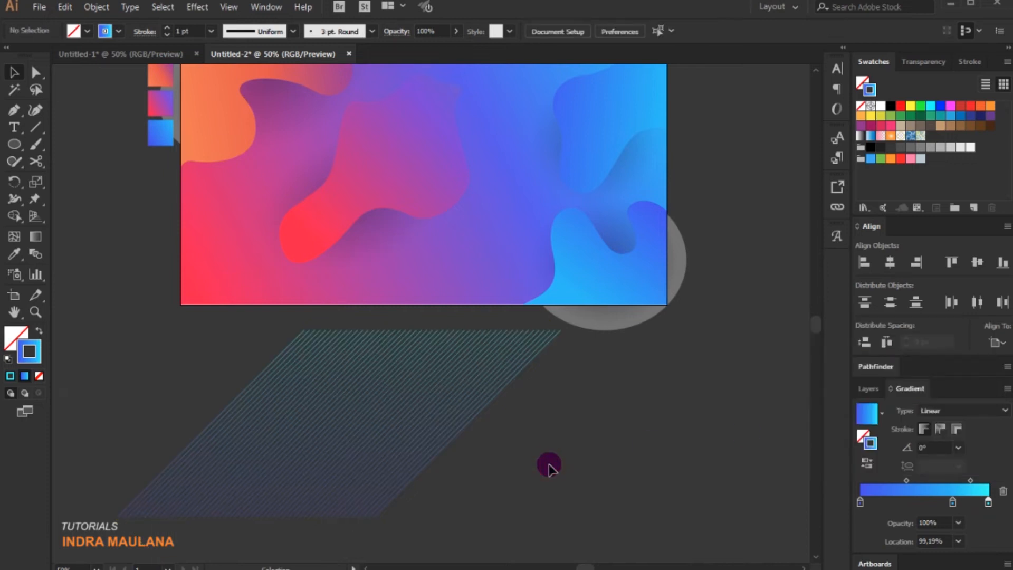
# Step: Move the middle stop of the line group's stroke gradient to a location of 35.68%
pyautogui.click(384, 430)
pyautogui.moveTo(935, 506); pyautogui.dragTo(901, 502)
pyautogui.click(612, 499)
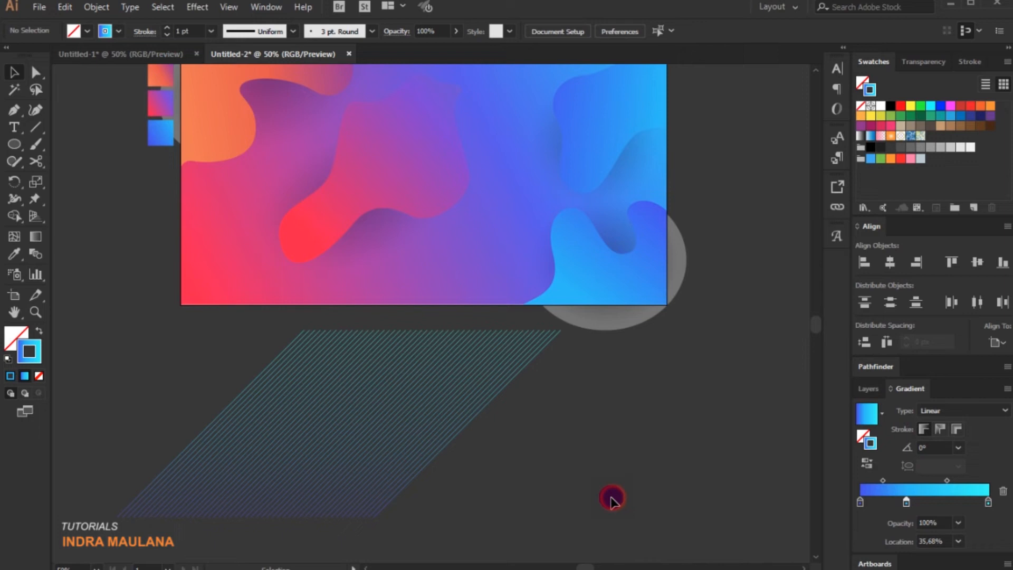
# Step: Draw a closed wavy shape with the Pen tool along the artboard's bottom edge, overlapping the lower-right blue shape
pyautogui.scroll(3, 478, 502)
pyautogui.moveTo(622, 465); pyautogui.dragTo(482, 388)
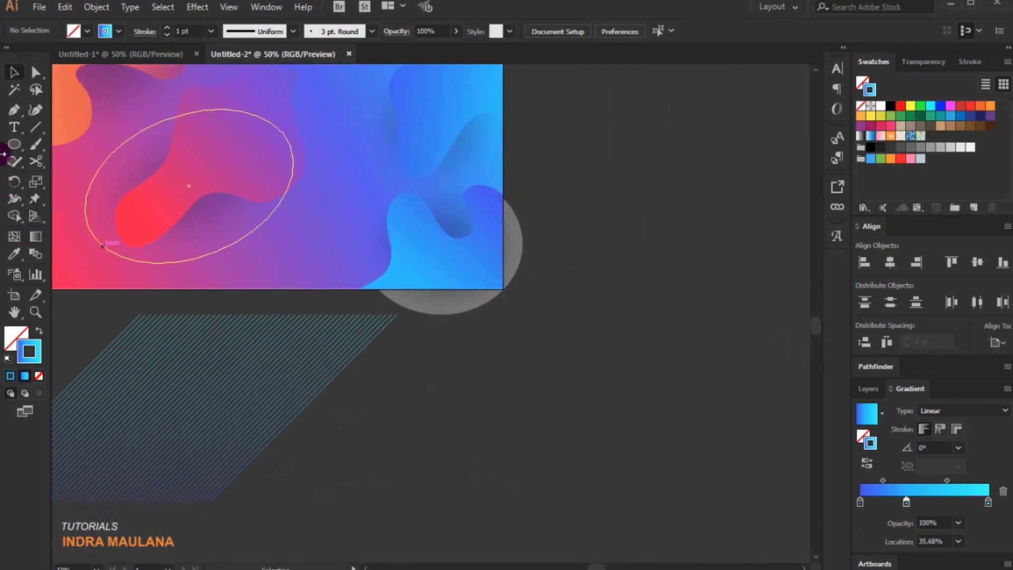
pyautogui.click(14, 110)
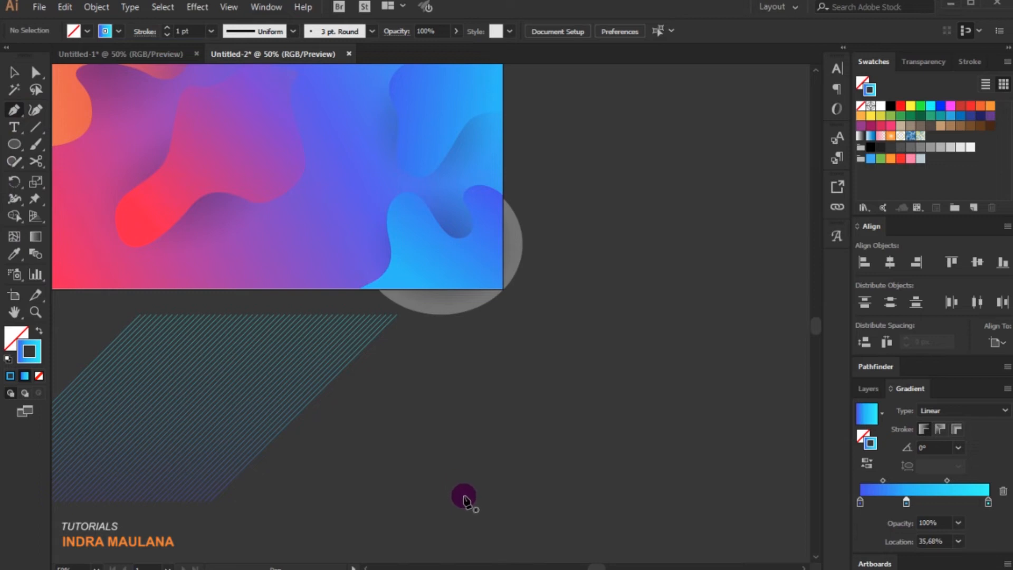
pyautogui.moveTo(280, 284); pyautogui.dragTo(323, 363)
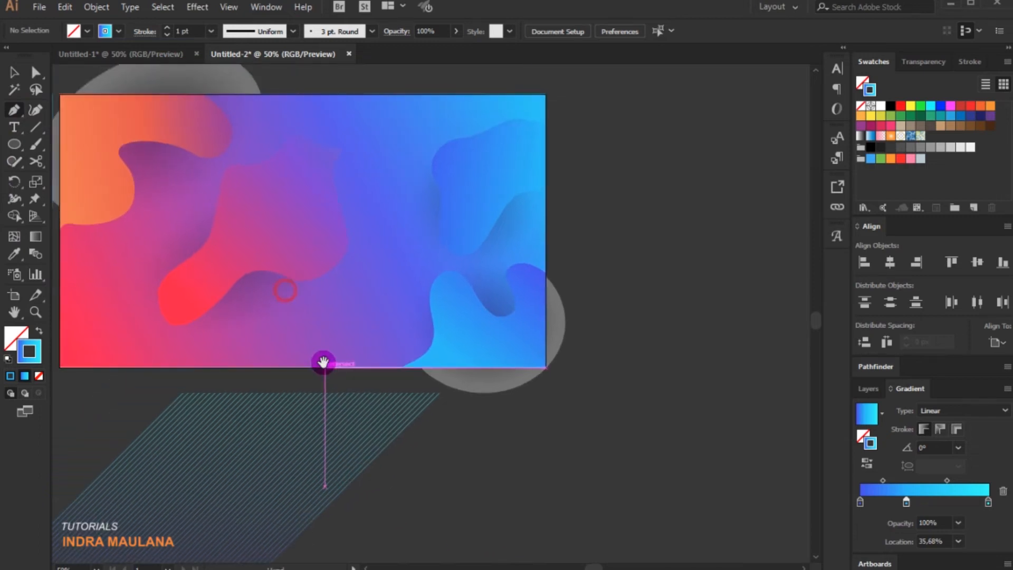
pyautogui.click(281, 366)
pyautogui.moveTo(328, 315); pyautogui.dragTo(344, 285)
pyautogui.moveTo(381, 296); pyautogui.dragTo(395, 281)
pyautogui.moveTo(442, 256); pyautogui.dragTo(468, 262)
pyautogui.moveTo(460, 315); pyautogui.dragTo(452, 329)
pyautogui.moveTo(474, 346); pyautogui.dragTo(477, 352)
pyautogui.moveTo(447, 367); pyautogui.dragTo(422, 367)
pyautogui.click(282, 367)
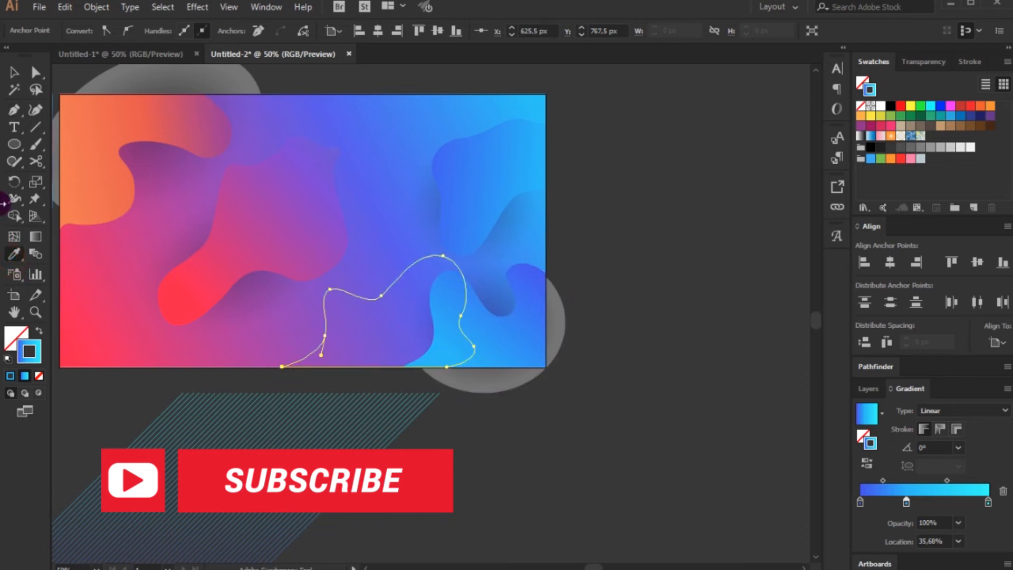
# Step: Swap the new wavy shape's stroke gradient to its fill and shift the shape left along the artboard's bottom edge
pyautogui.click(14, 72)
pyautogui.click(38, 331)
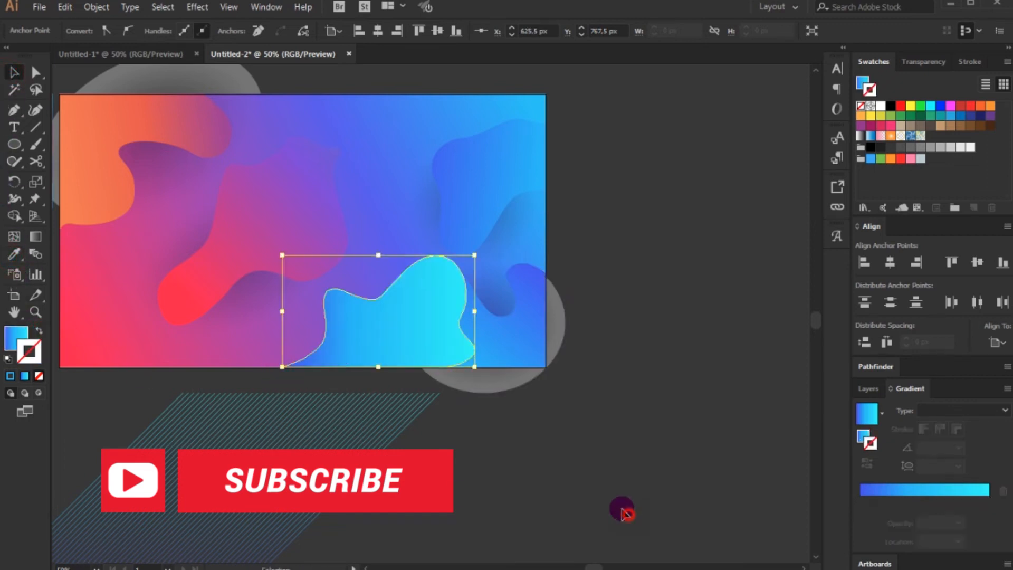
pyautogui.click(628, 513)
pyautogui.moveTo(413, 335); pyautogui.dragTo(354, 335)
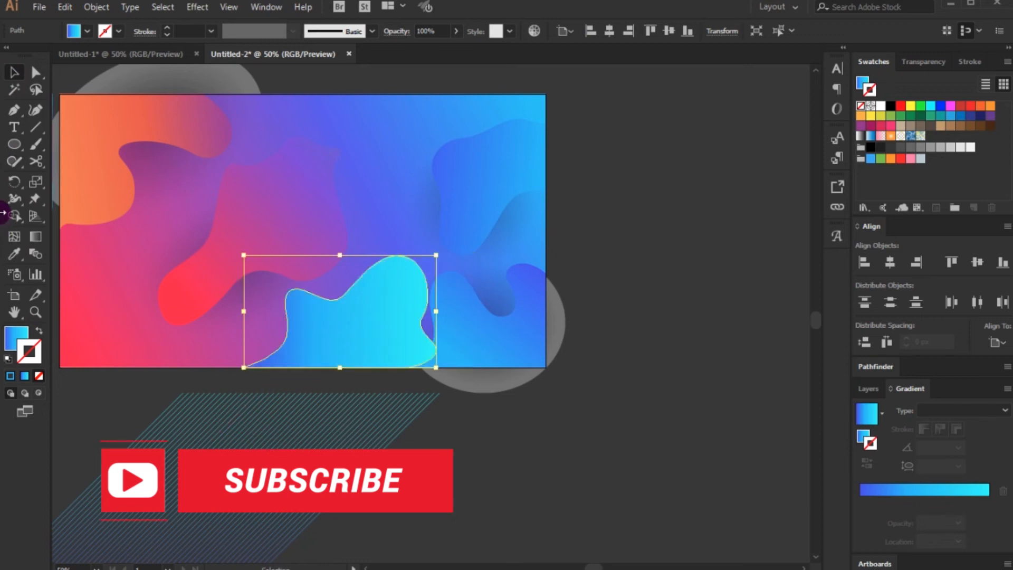
# Step: Reshape the right edge of the cyan wavy shape by adjusting its lower anchor points
pyautogui.click(35, 72)
pyautogui.click(423, 317)
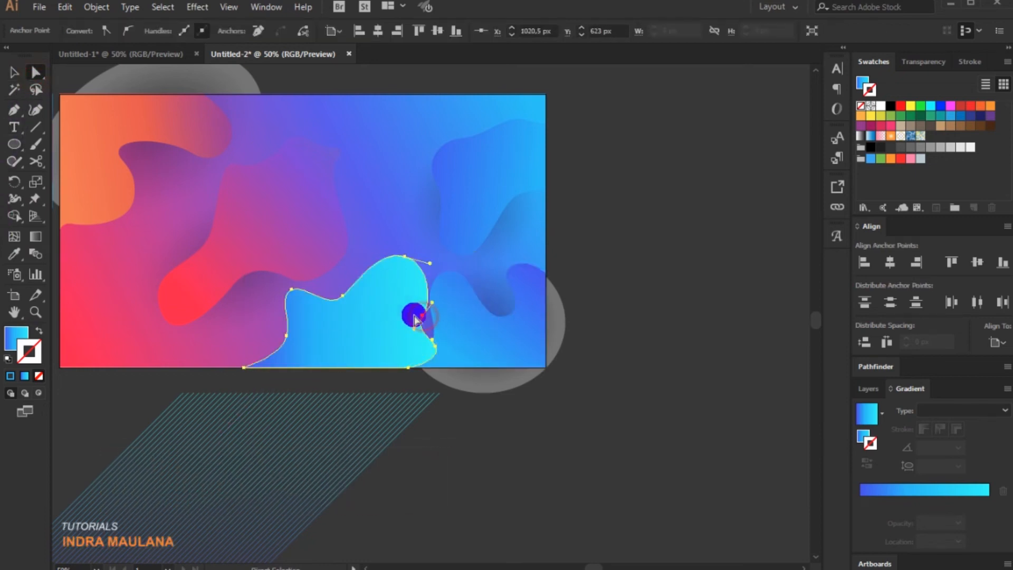
pyautogui.moveTo(421, 316); pyautogui.dragTo(428, 352)
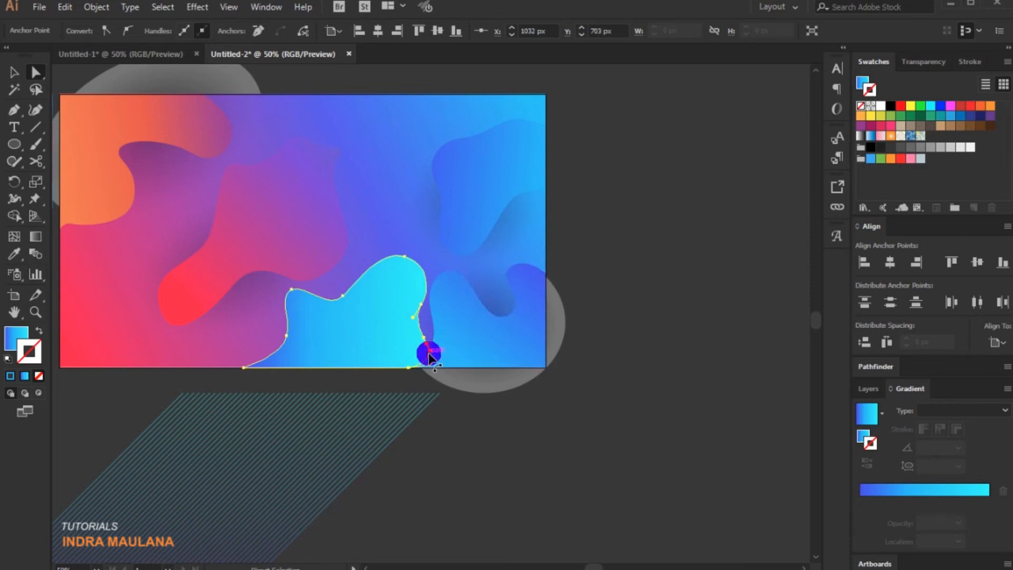
pyautogui.click(493, 419)
# Step: Move the cyan wavy shape off the artboard to the lower right and place a copy of the line group over it
pyautogui.moveTo(430, 455); pyautogui.dragTo(463, 452)
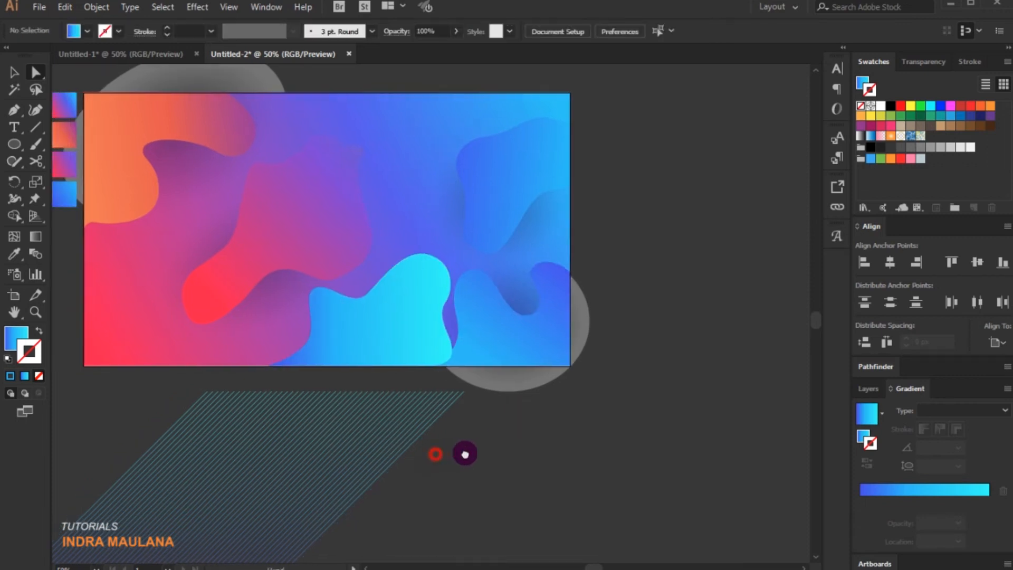
pyautogui.click(18, 79)
pyautogui.click(436, 305)
pyautogui.scroll(-2, 421, 327)
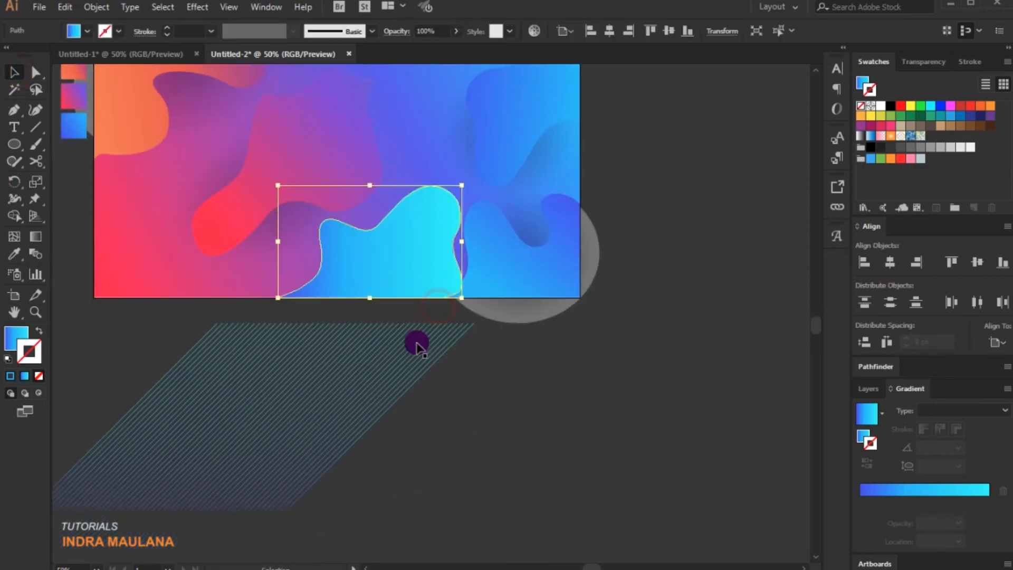
pyautogui.moveTo(391, 261); pyautogui.dragTo(614, 435)
pyautogui.moveTo(375, 486)
pyautogui.mouseDown()
pyautogui.moveTo(102, 368)
pyautogui.moveTo(213, 411)
pyautogui.moveTo(626, 436)
pyautogui.moveTo(606, 434)
pyautogui.moveTo(658, 421)
pyautogui.moveTo(681, 388)
pyautogui.mouseUp()
# Step: Send the copied line group to the back and clip it with the cyan wavy shape
pyautogui.rightClick(680, 388)
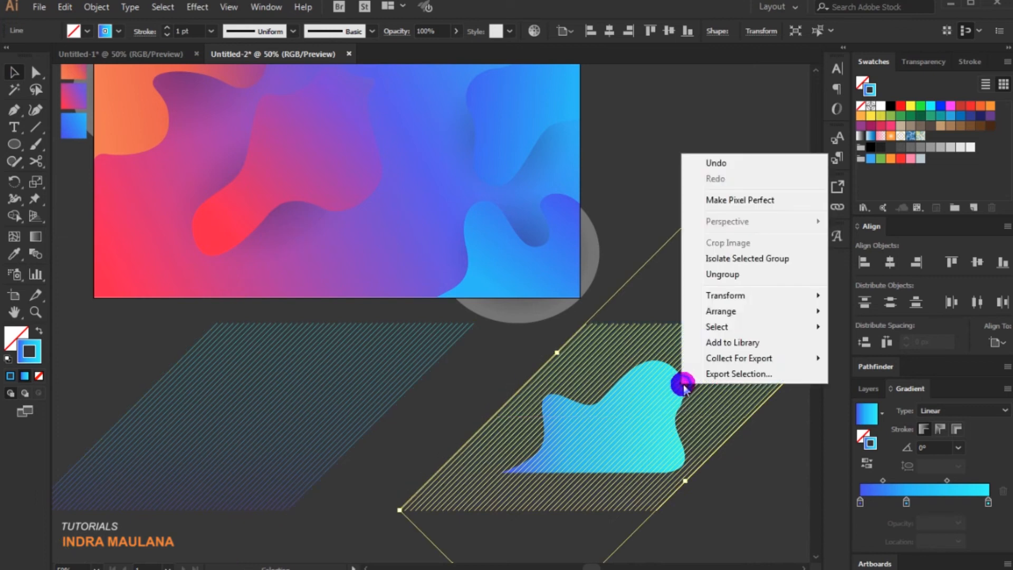
pyautogui.moveTo(757, 296)
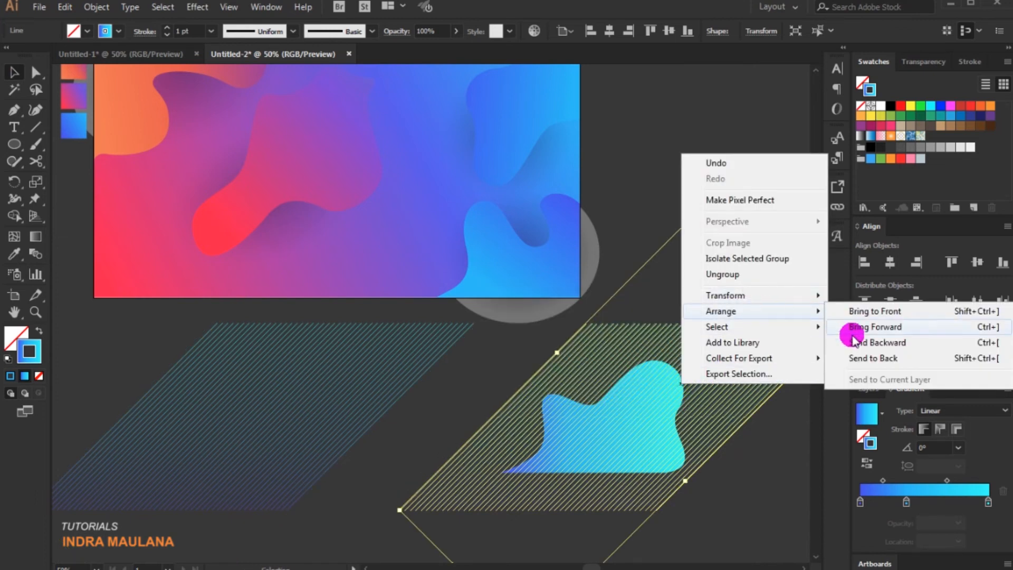
pyautogui.click(868, 356)
pyautogui.rightClick(665, 409)
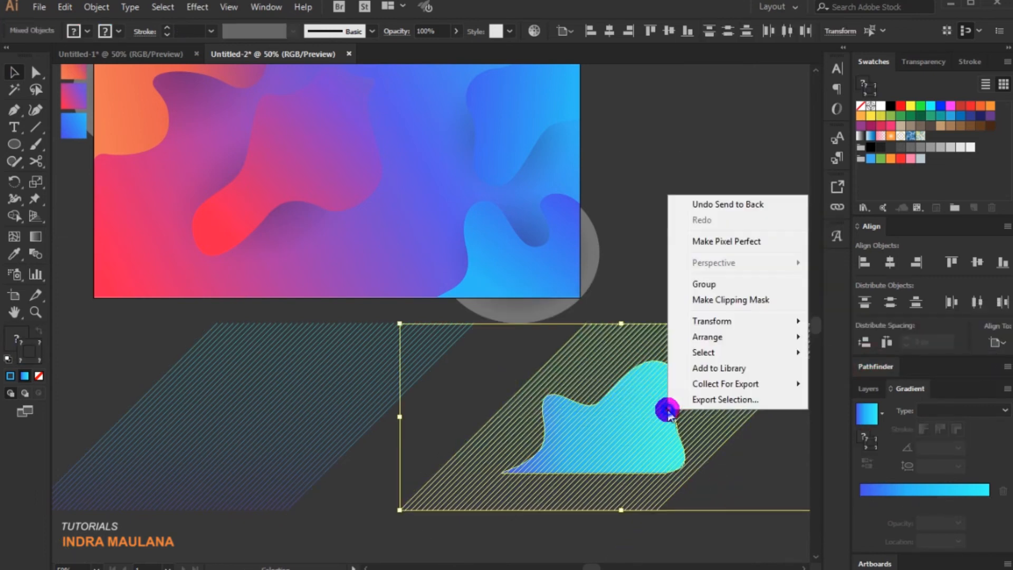
pyautogui.click(701, 297)
# Step: Move the clipped line pattern onto the artboard's bottom edge, beside the lower-right blue shape
pyautogui.click(706, 454)
pyautogui.scroll(2, 654, 479)
pyautogui.moveTo(632, 487); pyautogui.dragTo(355, 332)
pyautogui.scroll(4, 359, 332)
pyautogui.moveTo(424, 285); pyautogui.dragTo(399, 296)
pyautogui.scroll(-3, 346, 376)
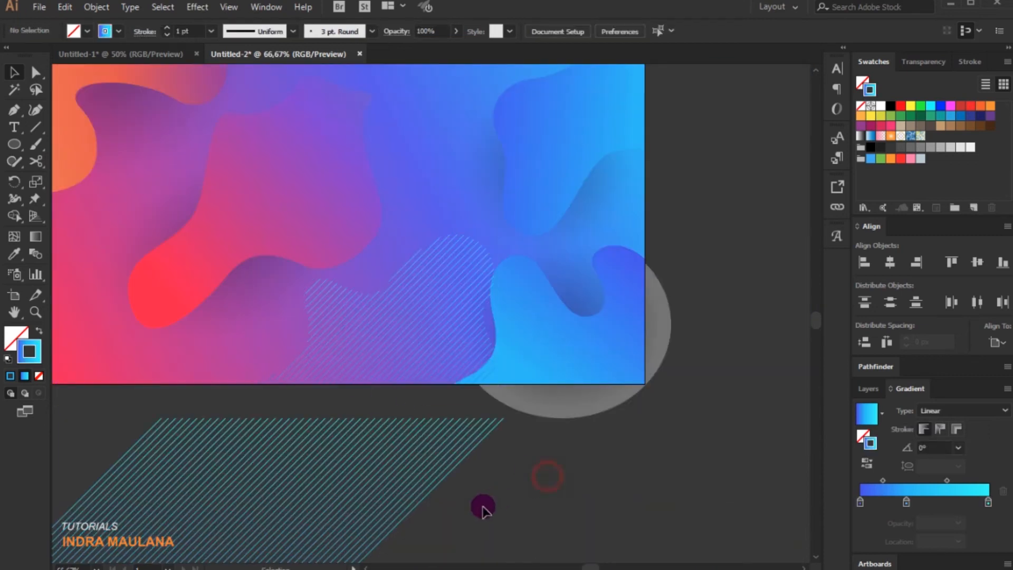
pyautogui.click(502, 505)
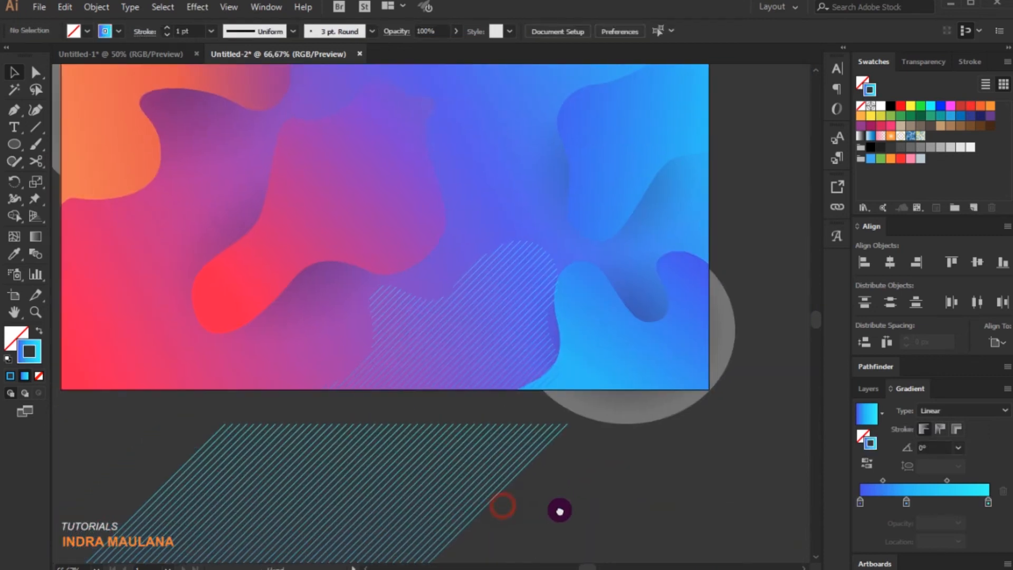
# Step: Isolate the clipped line pattern, set its lines' stroke weight to 2 pt and hide the selection edges
pyautogui.click(479, 301)
pyautogui.rightClick(481, 315)
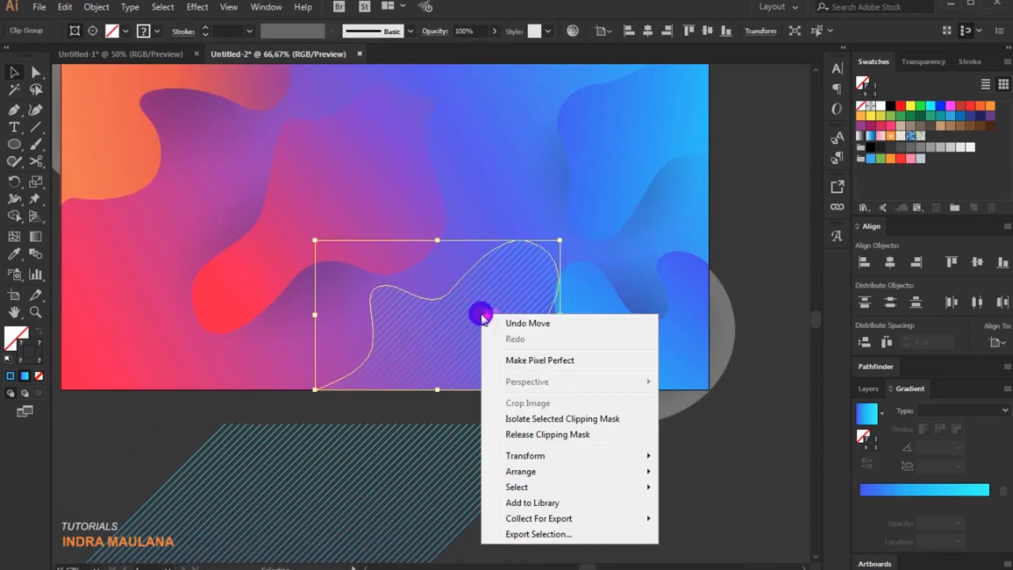
pyautogui.click(524, 418)
pyautogui.click(421, 331)
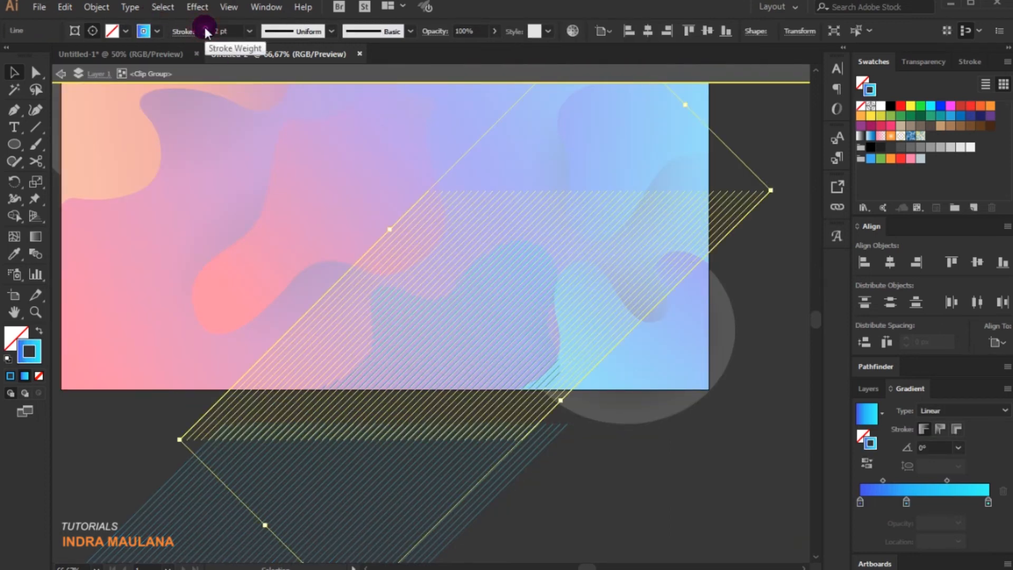
pyautogui.click(205, 28)
pyautogui.hotkey('ctrl', 'h')
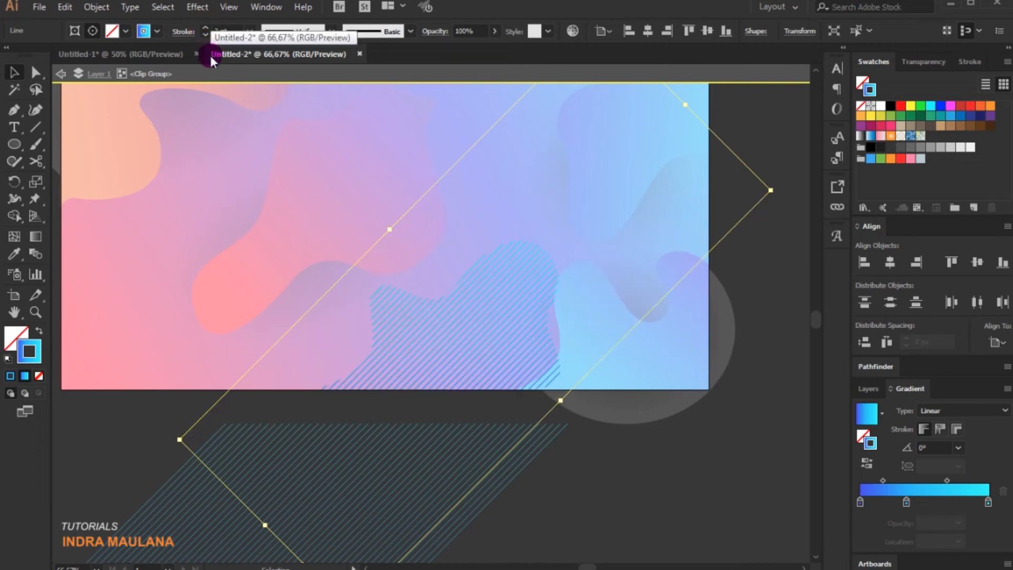
# Step: Move the clipped lines' cyan gradient stop to a location of 64.59% and leave isolation mode
pyautogui.click(490, 328)
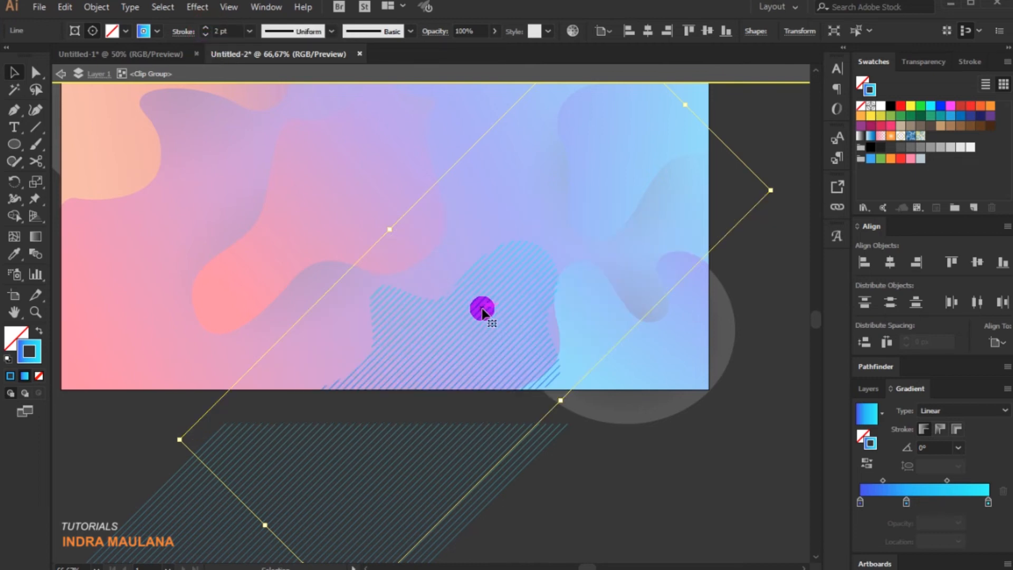
pyautogui.moveTo(990, 504); pyautogui.dragTo(967, 502)
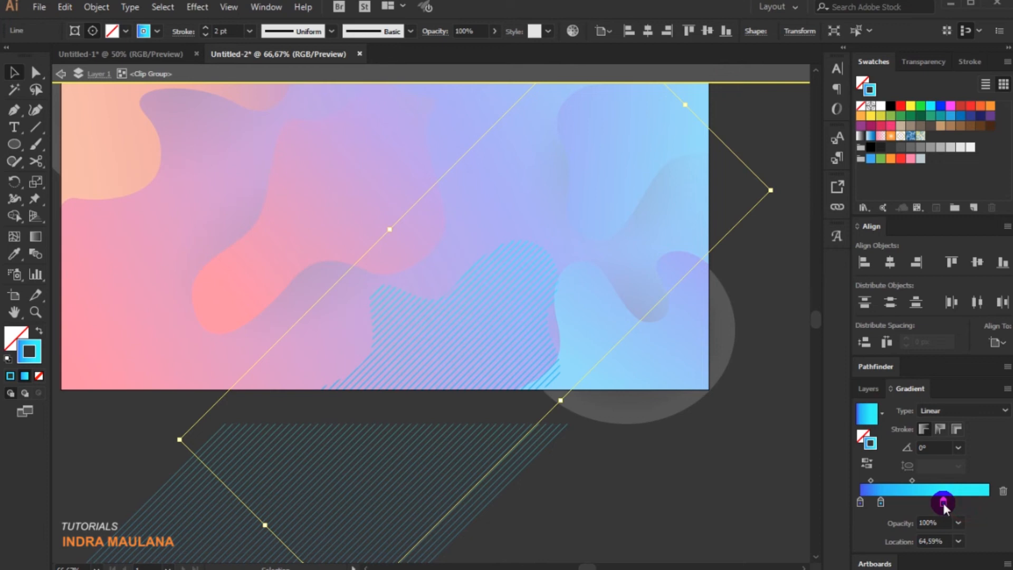
pyautogui.click(266, 56)
pyautogui.click(416, 71)
pyautogui.click(729, 459)
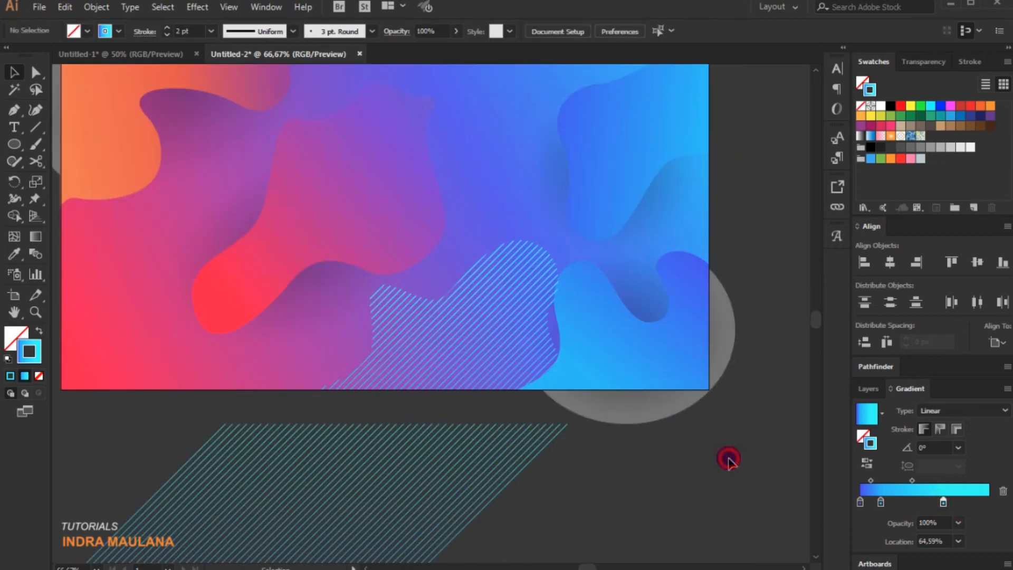
# Step: Bring the clipped line pattern to the front, above the lower-right blue shape
pyautogui.click(527, 363)
pyautogui.hotkey('ctrl', 'shift', ']')
pyautogui.click(733, 511)
pyautogui.scroll(-1, 739, 514)
# Step: Draw a wavy shape with the Pen tool hanging from the artboard's top edge, over the upper part of the red-purple blob
pyautogui.press('p')
pyautogui.scroll(1, 482, 151)
pyautogui.click(427, 174)
pyautogui.moveTo(335, 292); pyautogui.dragTo(335, 343)
pyautogui.moveTo(396, 356); pyautogui.dragTo(422, 354)
pyautogui.moveTo(421, 310); pyautogui.dragTo(446, 314)
pyautogui.moveTo(516, 332); pyautogui.dragTo(553, 320)
pyautogui.moveTo(517, 228); pyautogui.dragTo(536, 212)
pyautogui.hotkey('ctrl', 'z')
pyautogui.moveTo(561, 174); pyautogui.dragTo(628, 130)
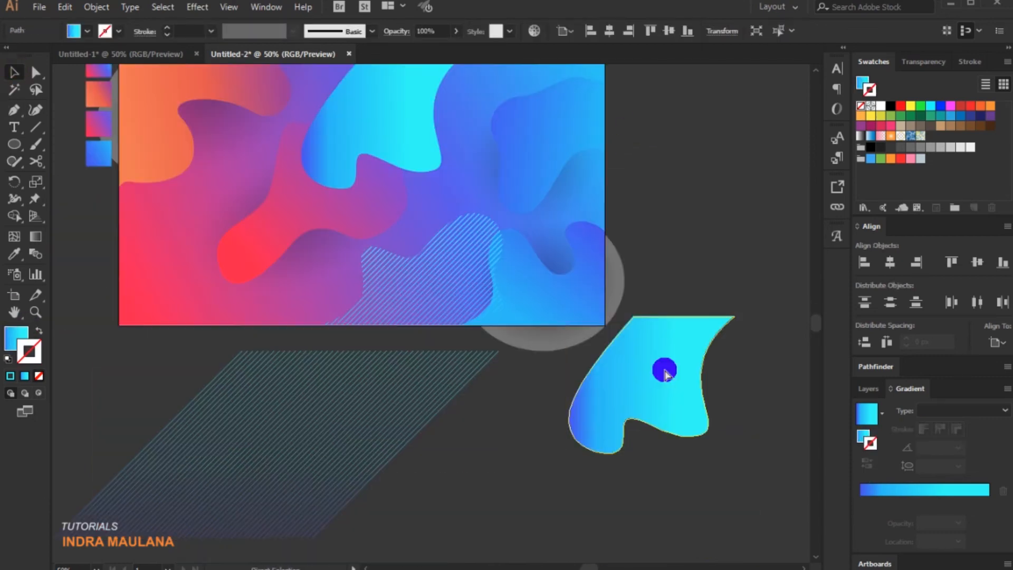
# Step: Clip a copy of the diagonal lines with the wavy shape and place the result at the artboard's top edge
pyautogui.rightClick(707, 475)
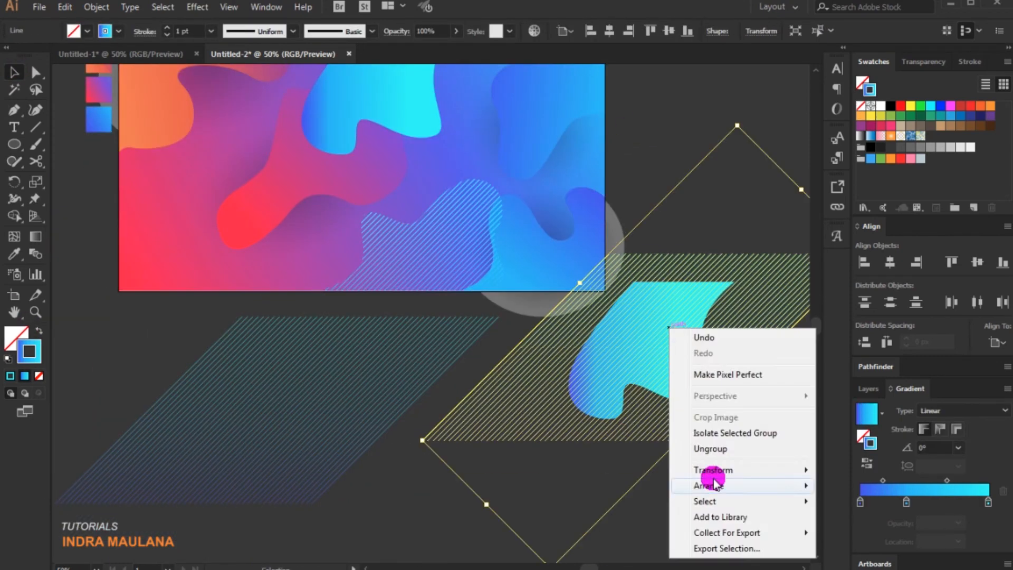
pyautogui.click(541, 433)
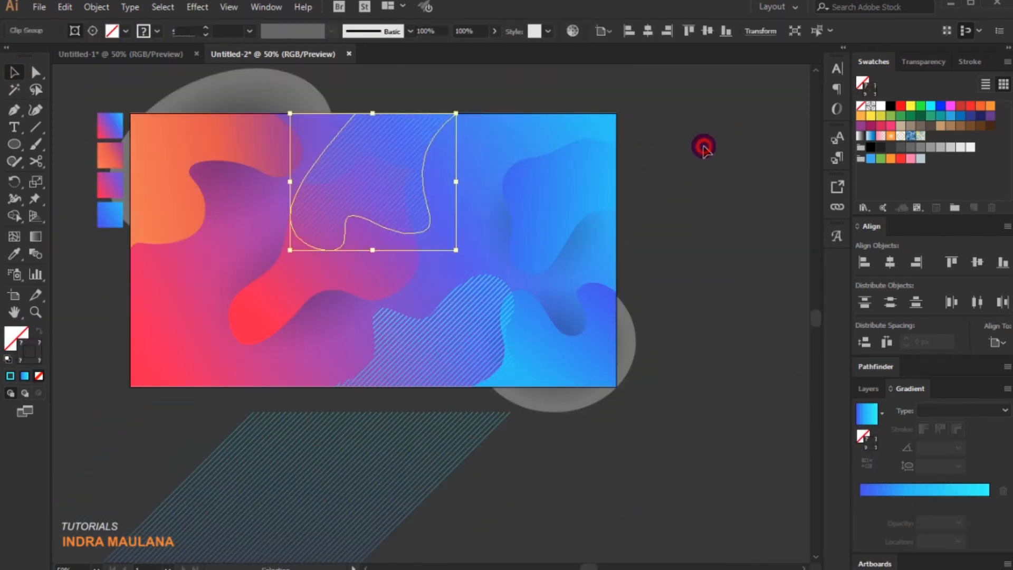
pyautogui.hotkey('ctrl', '1')
# Step: Shrink the clipped pattern and shift it right along the artboard's top edge, and set the diagonal lines' stroke weight to 3 pt
pyautogui.click(565, 113)
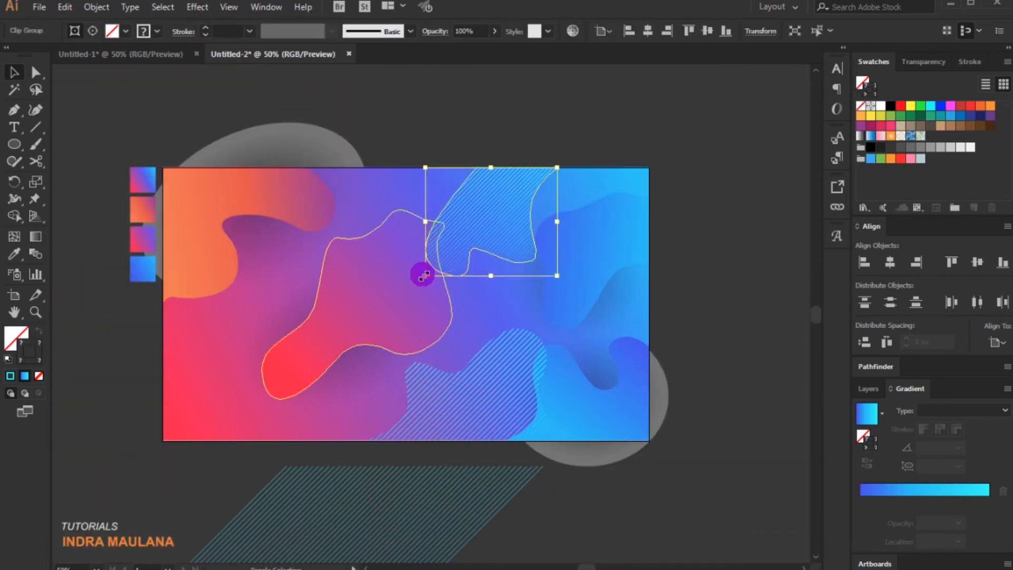
pyautogui.click(150, 410)
pyautogui.click(482, 271)
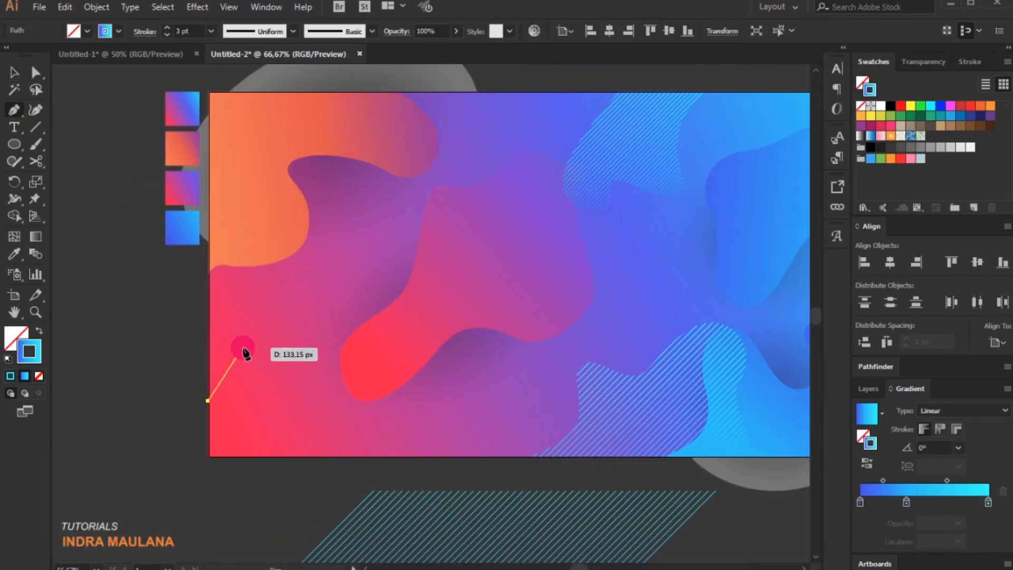
# Step: Draw a closed wavy shape with the Pen tool in the artboard's lower-left corner, overlapping the tip of the red-purple blob
pyautogui.moveTo(310, 307); pyautogui.dragTo(316, 264)
pyautogui.moveTo(367, 237); pyautogui.dragTo(334, 343)
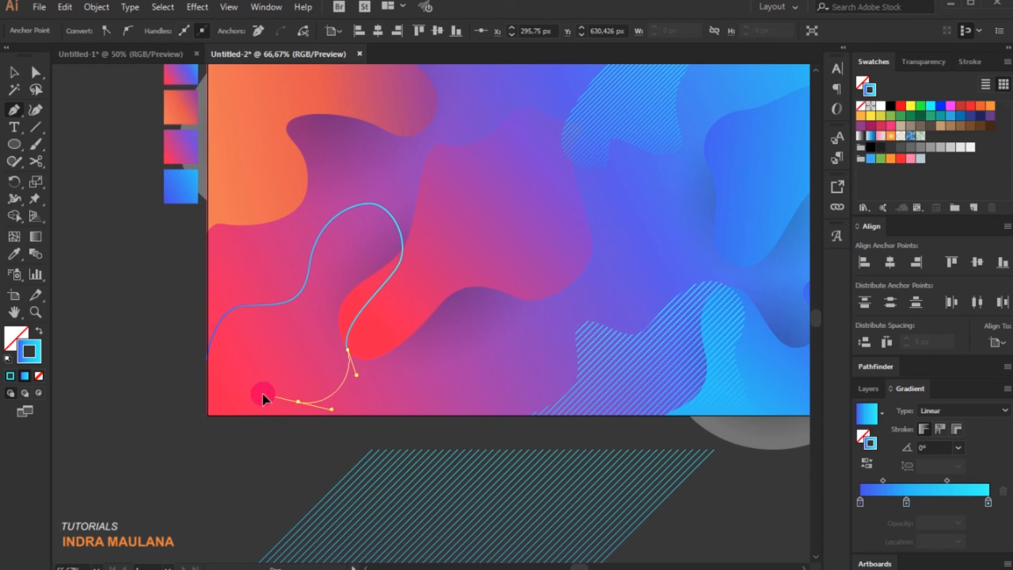
pyautogui.click(198, 413)
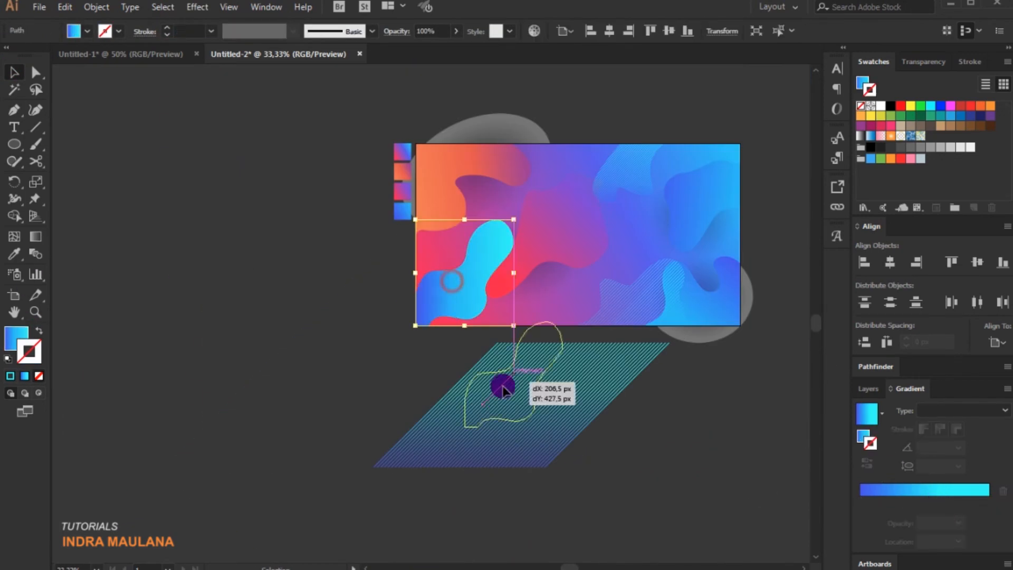
# Step: Clip the diagonal lines with the new wavy shape in the lower-left corner, and move the top striped pattern slightly right
pyautogui.moveTo(499, 385); pyautogui.dragTo(493, 380)
pyautogui.hotkey('ctrl', '7')
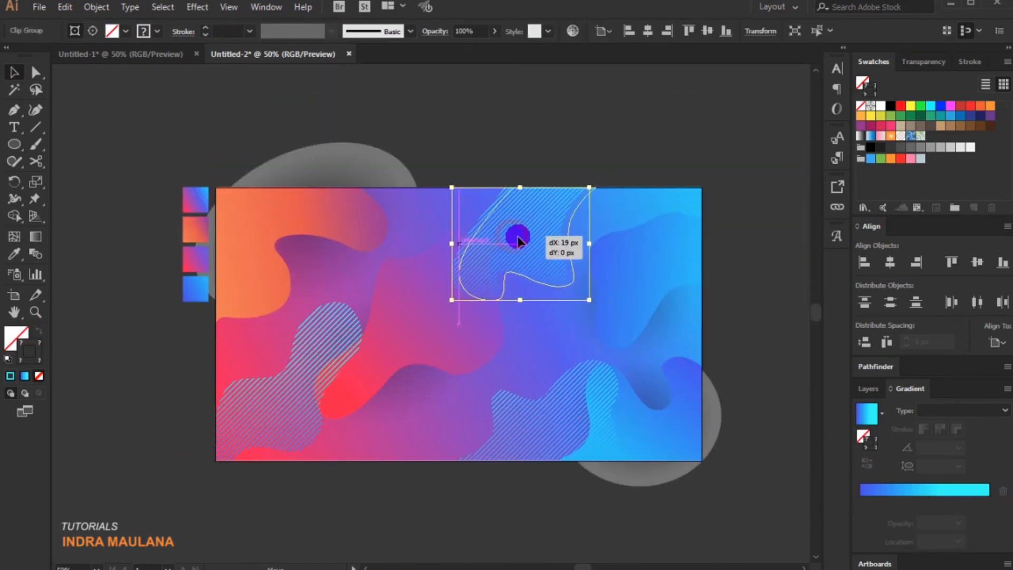
pyautogui.moveTo(515, 232)
pyautogui.mouseDown()
pyautogui.moveTo(450, 303)
pyautogui.moveTo(442, 344)
pyautogui.moveTo(452, 373)
pyautogui.moveTo(407, 388)
pyautogui.mouseUp()
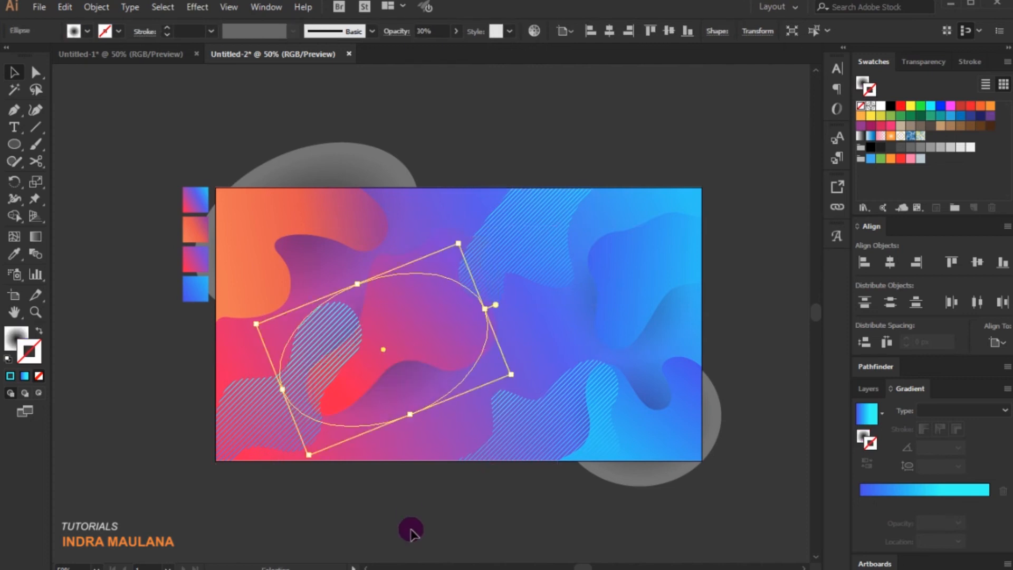
# Step: Move the red-purple blob together with its shadow ellipse to the right, away from the lower-left striped pattern
pyautogui.click(411, 530)
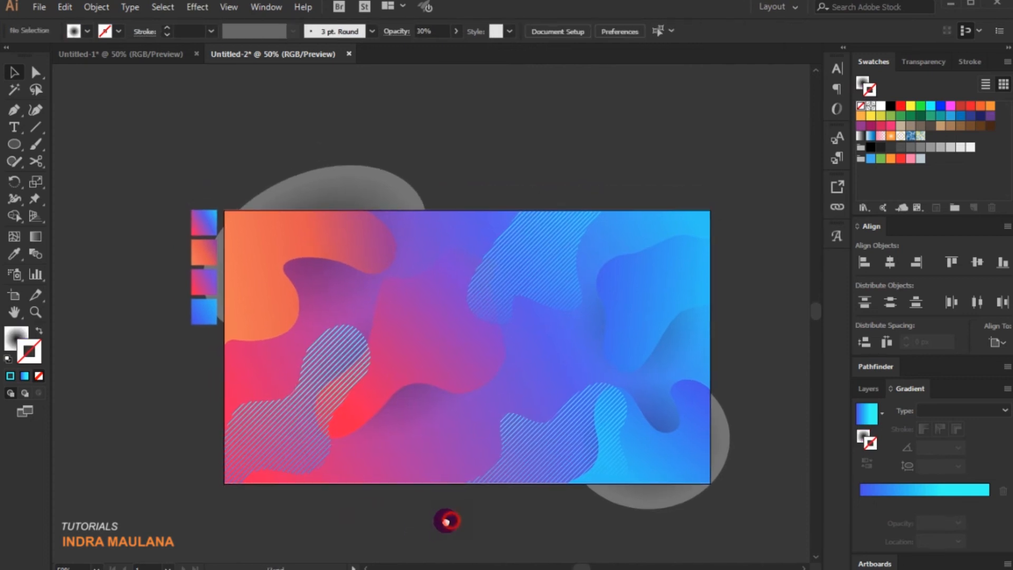
pyautogui.moveTo(411, 316); pyautogui.dragTo(225, 503)
pyautogui.click(300, 428)
pyautogui.click(423, 398)
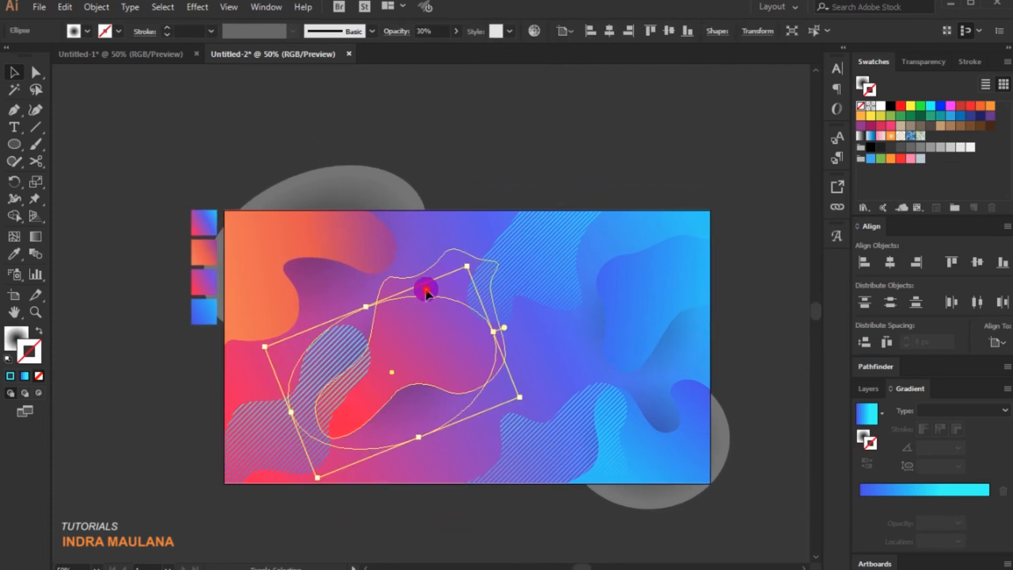
pyautogui.keyDown('shift'); pyautogui.click(413, 340); pyautogui.keyUp('shift')
pyautogui.moveTo(412, 340)
pyautogui.mouseDown()
pyautogui.moveTo(435, 351)
pyautogui.moveTo(434, 384)
pyautogui.mouseUp()
pyautogui.click(409, 533)
pyautogui.moveTo(350, 535); pyautogui.dragTo(372, 542)
pyautogui.moveTo(258, 530); pyautogui.dragTo(239, 528)
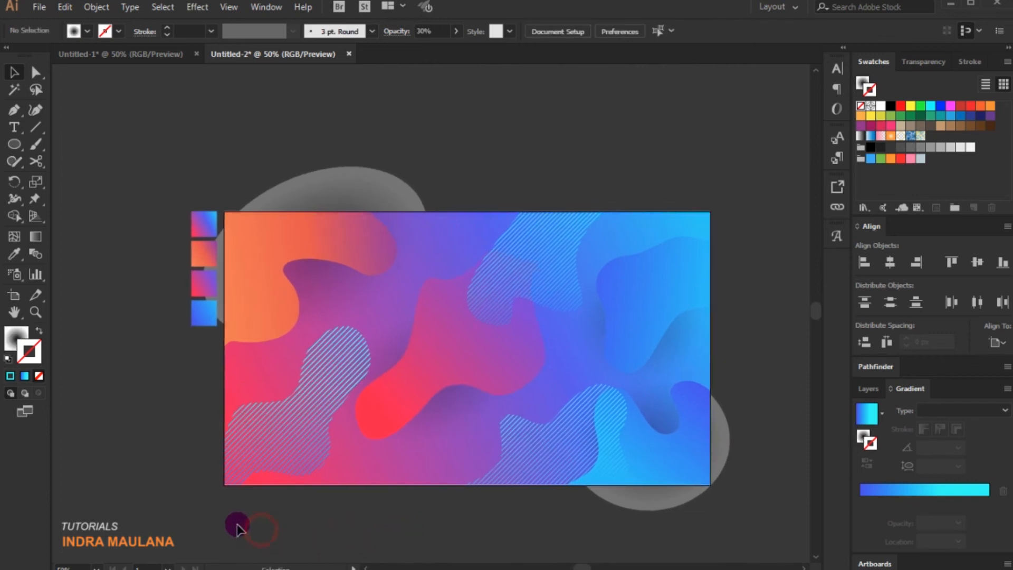
pyautogui.scroll(-1, 235, 525)
pyautogui.moveTo(188, 488); pyautogui.dragTo(192, 467)
pyautogui.scroll(1, 193, 504)
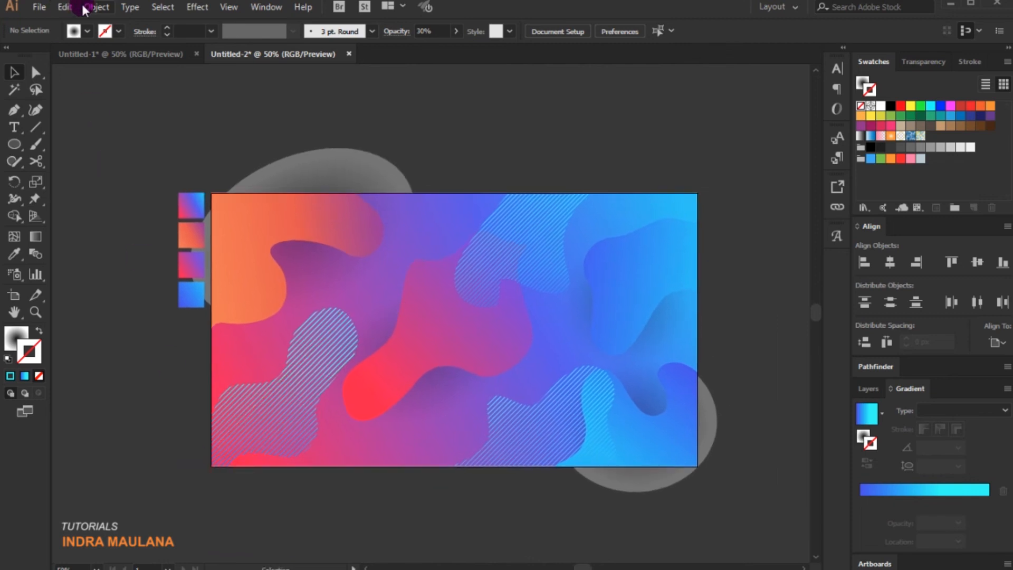
# Step: Unlock all locked objects and clear the selection
pyautogui.click(96, 7)
pyautogui.click(132, 107)
pyautogui.click(511, 101)
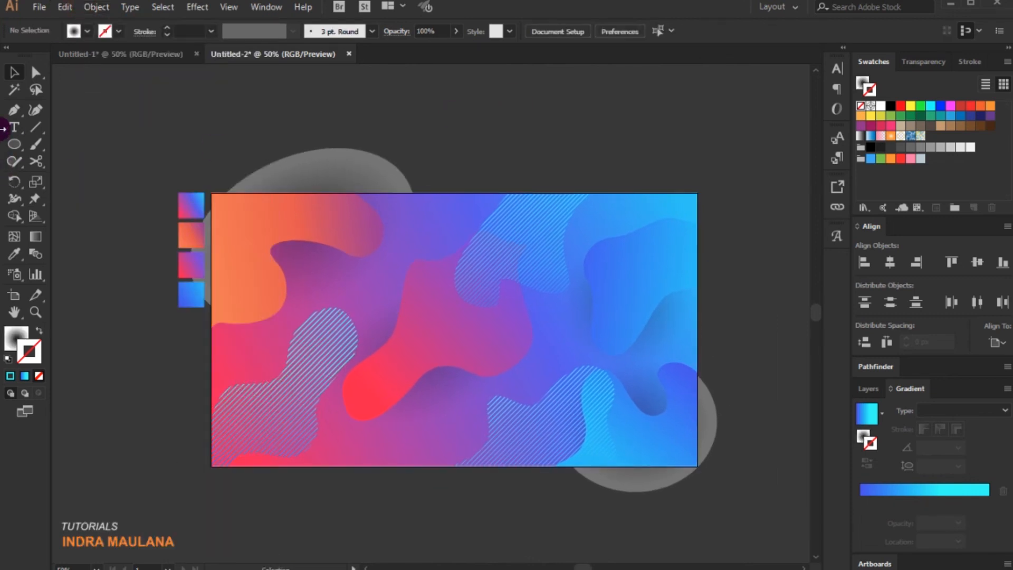
# Step: Draw a rectangle covering the whole artboard and use it as a clipping mask for all the background artwork
pyautogui.moveTo(14, 149); pyautogui.dragTo(58, 144)
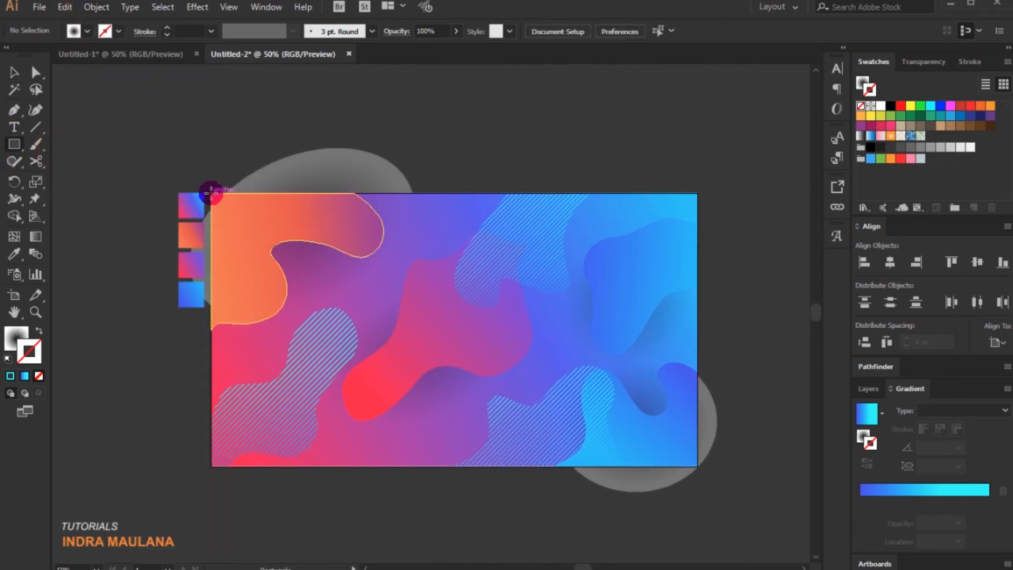
pyautogui.moveTo(210, 193); pyautogui.dragTo(698, 467)
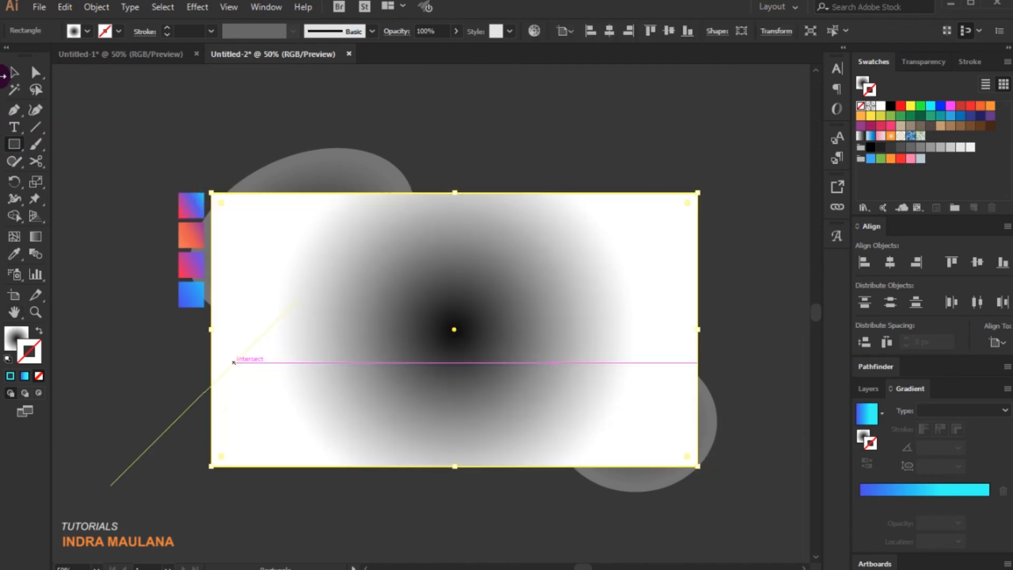
pyautogui.click(18, 68)
pyautogui.moveTo(746, 491); pyautogui.dragTo(214, 128)
pyautogui.rightClick(329, 245)
pyautogui.click(409, 351)
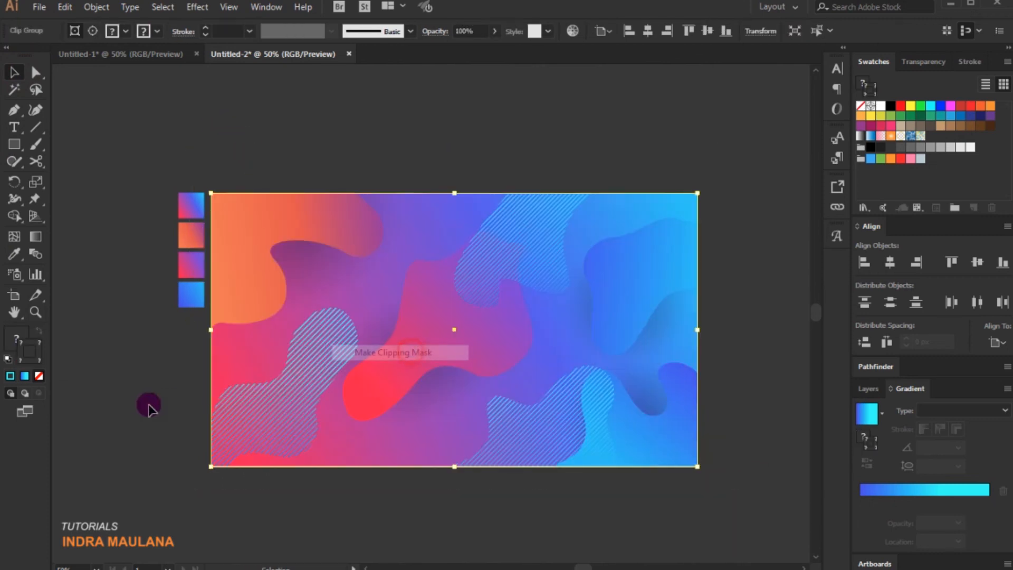
pyautogui.click(146, 402)
# Step: Delete the four gradient sample squares beside the artboard
pyautogui.click(186, 265)
pyautogui.moveTo(164, 164); pyautogui.dragTo(197, 374)
pyautogui.press('Delete')
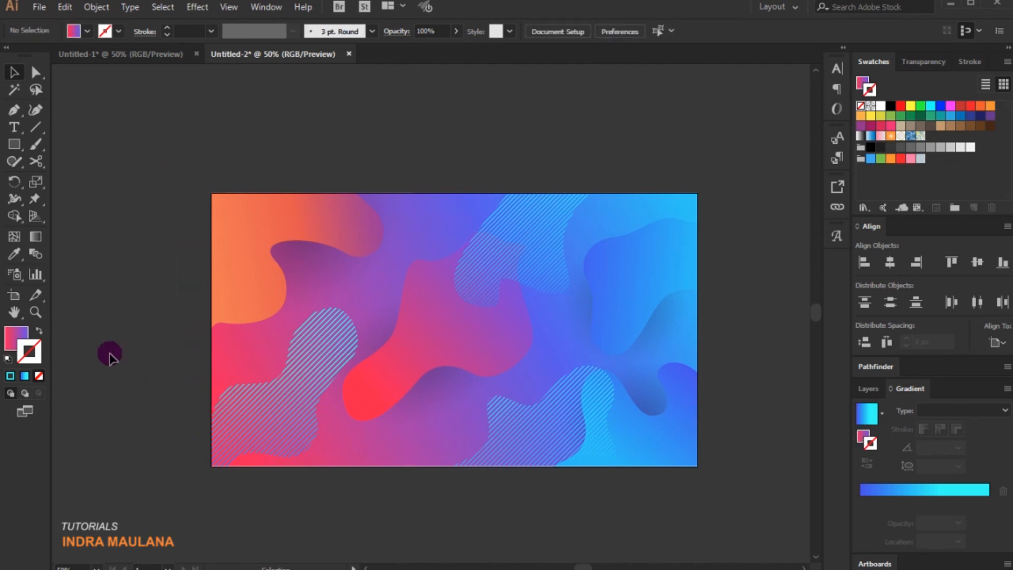
# Step: Draw a large circle with the Ellipse tool, centred on the artboard
pyautogui.scroll(1, 114, 299)
pyautogui.moveTo(150, 391); pyautogui.dragTo(127, 330)
pyautogui.click(14, 143)
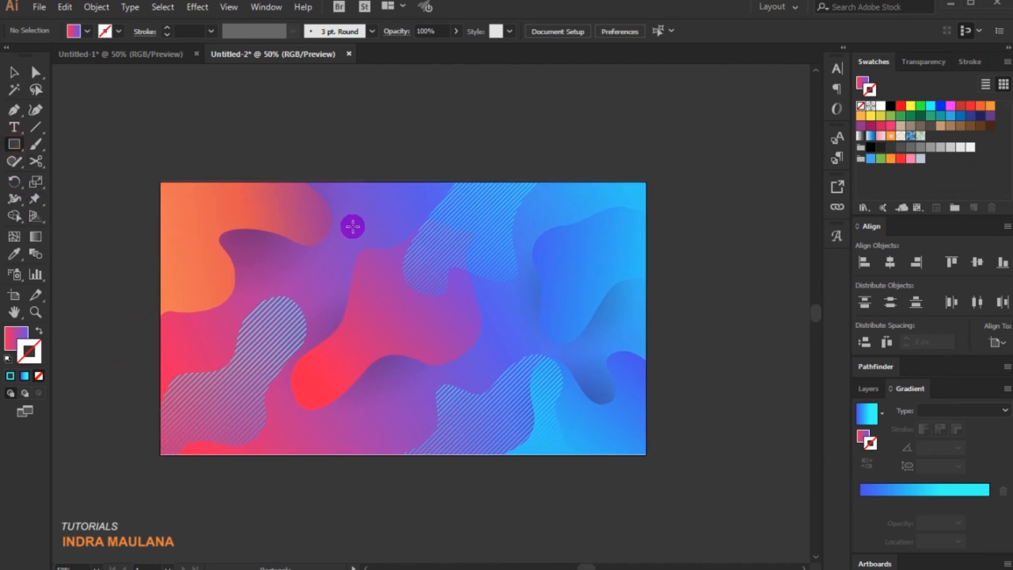
pyautogui.moveTo(14, 144); pyautogui.dragTo(60, 177)
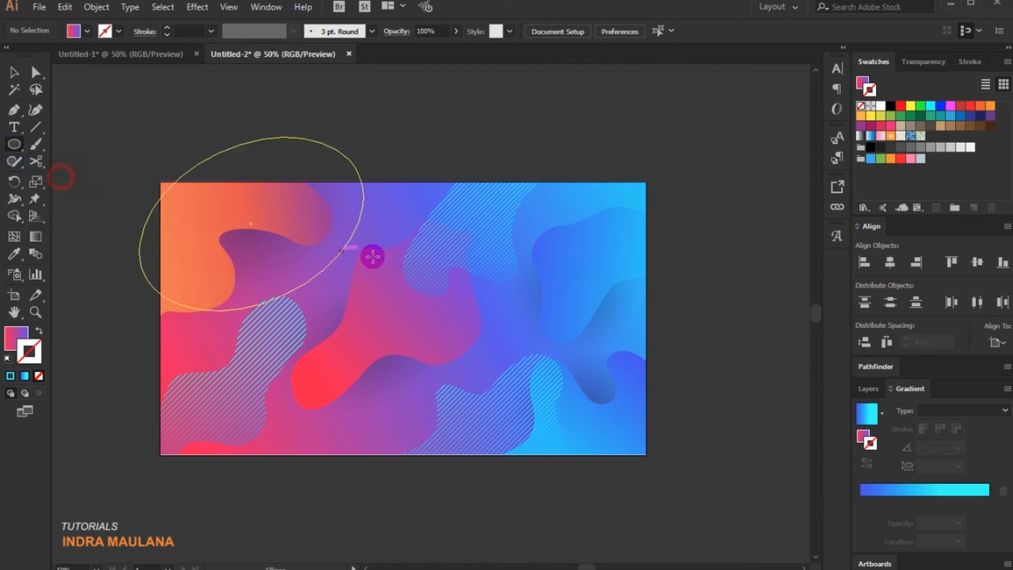
pyautogui.moveTo(403, 318); pyautogui.dragTo(503, 386)
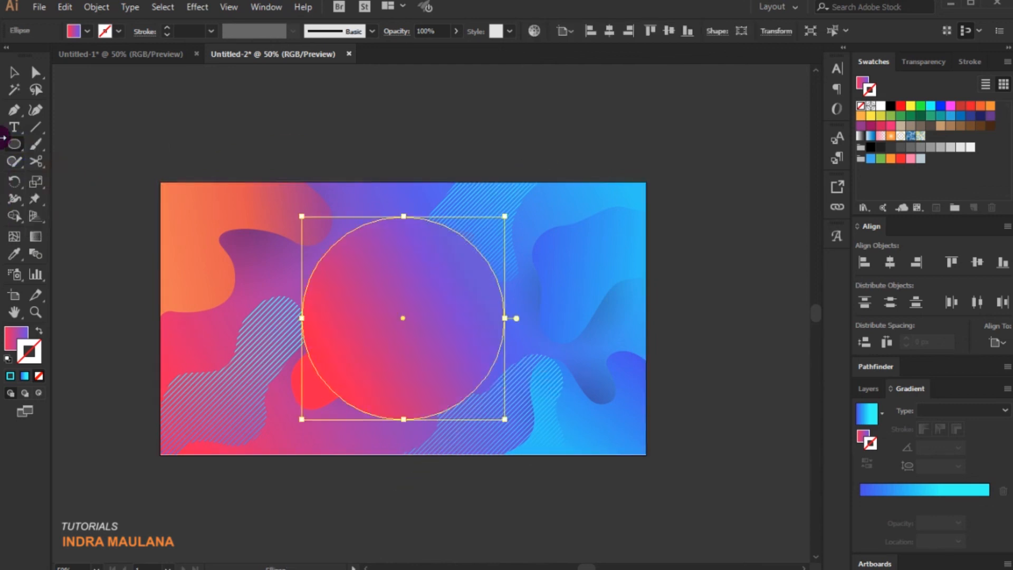
# Step: Give the circle no fill and a white 4 pt stroke
pyautogui.click(13, 72)
pyautogui.click(40, 329)
pyautogui.click(109, 32)
pyautogui.click(80, 90)
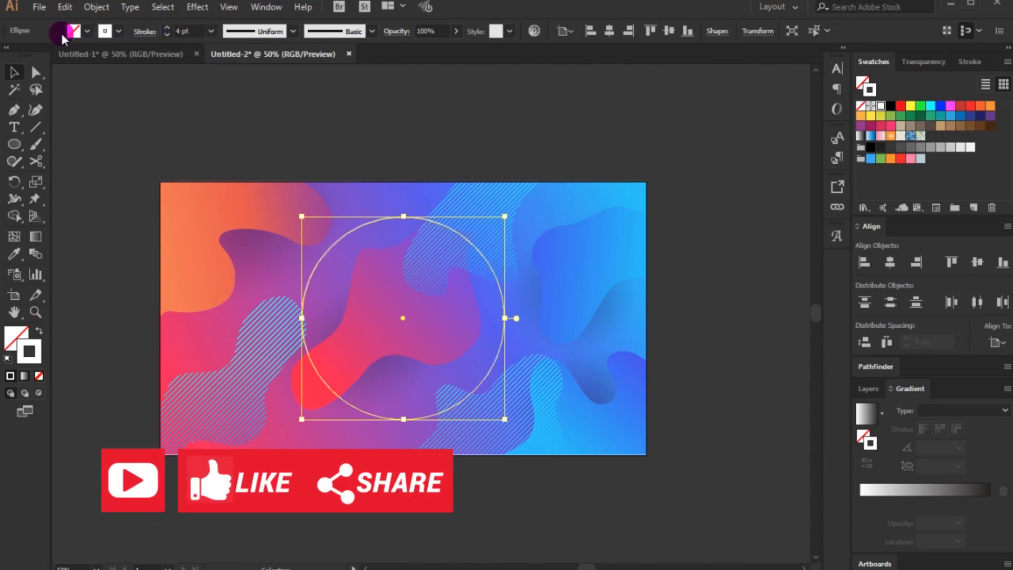
pyautogui.click(240, 130)
pyautogui.hotkey('ctrl', '+')
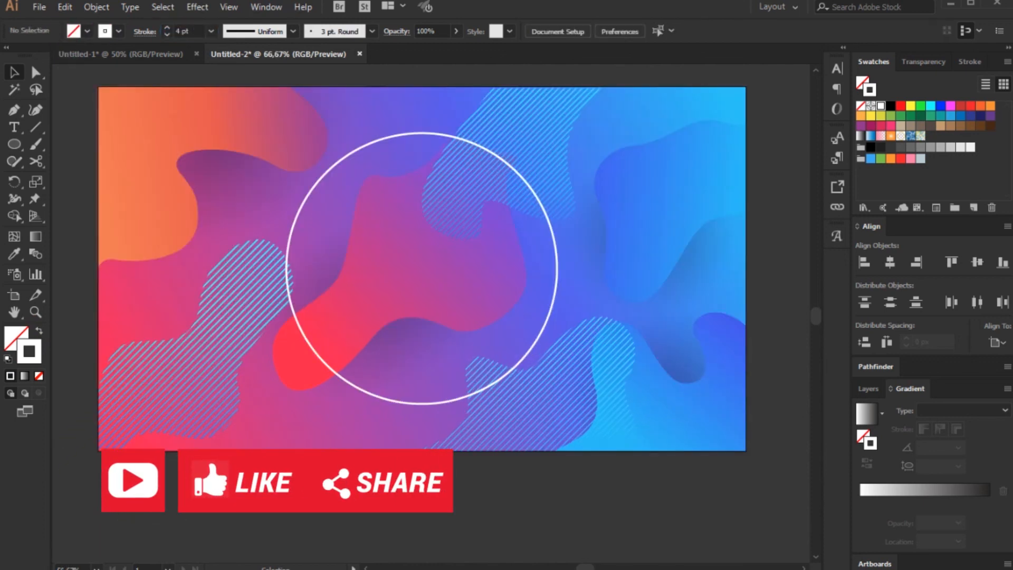
pyautogui.moveTo(424, 198); pyautogui.dragTo(382, 230)
pyautogui.click(403, 169)
pyautogui.click(400, 166)
pyautogui.click(743, 176)
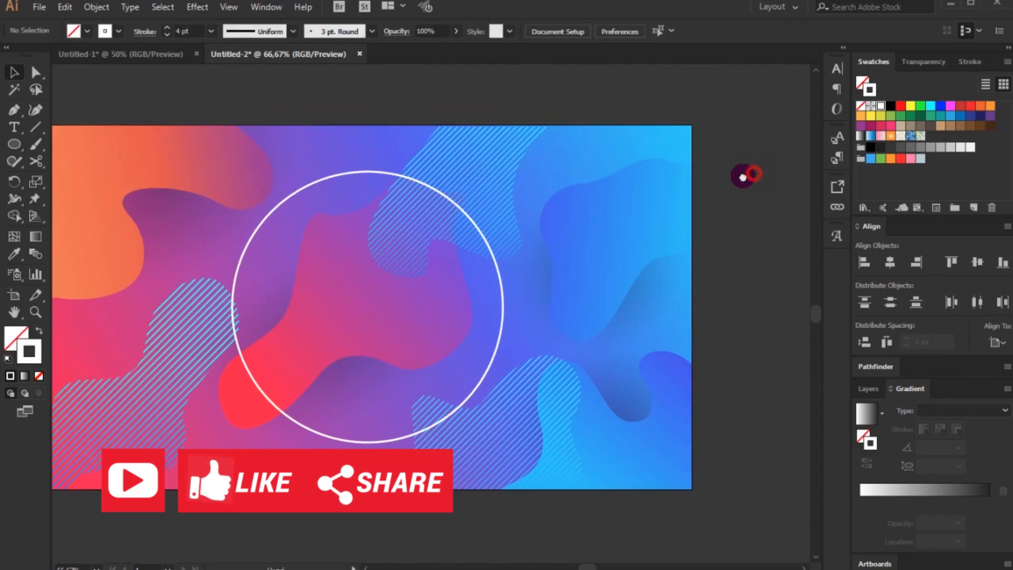
# Step: Add the text "Lorem ipsum" inside the circle and enlarge it to 60.5 pt
pyautogui.press('t')
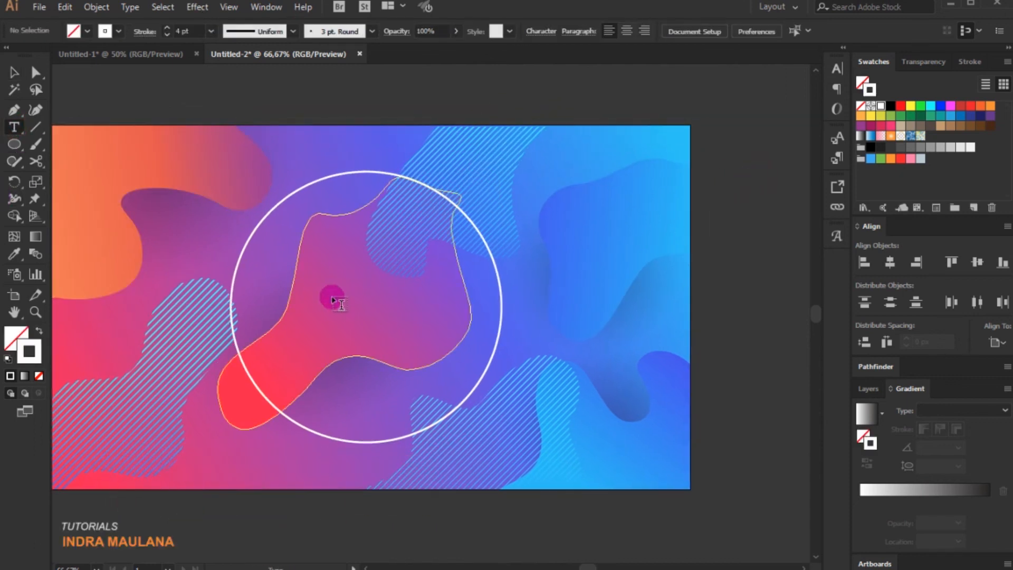
pyautogui.click(333, 299)
pyautogui.press('Escape')
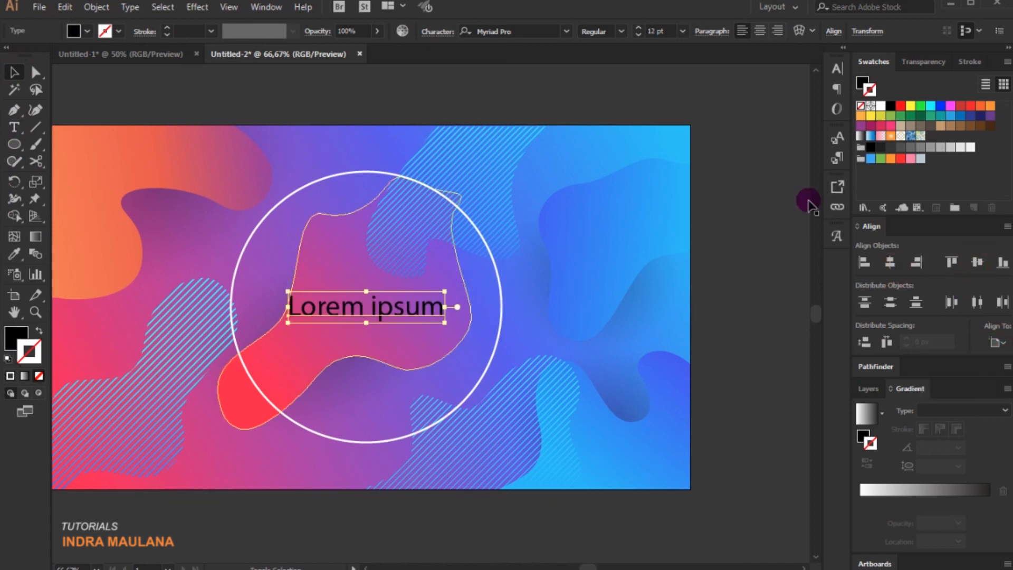
# Step: Set the text to a white fill with no stroke and change its case to uppercase
pyautogui.hotkey('shift', 'x')
pyautogui.press('d')
pyautogui.click(39, 375)
pyautogui.click(130, 7)
pyautogui.click(358, 224)
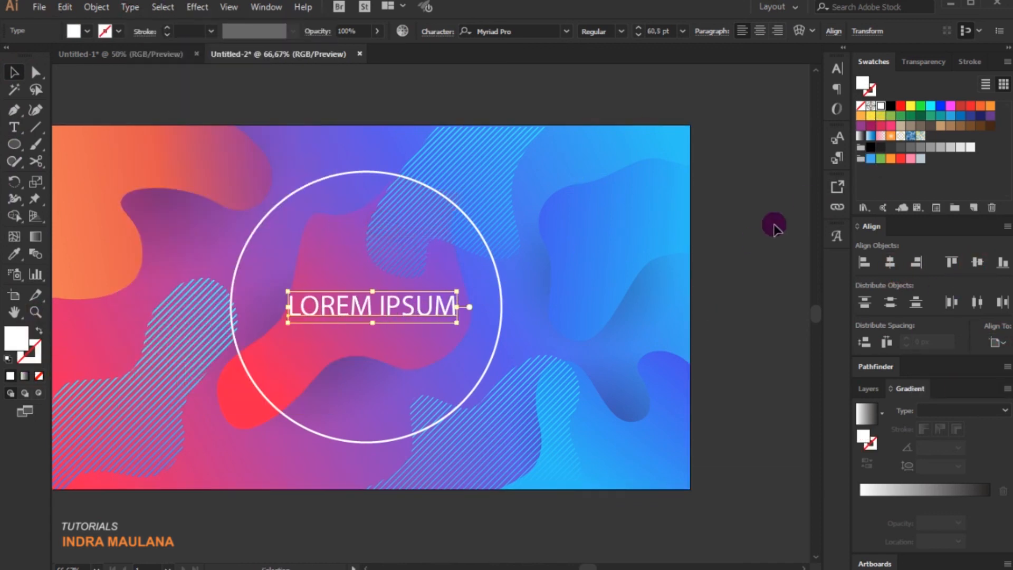
# Step: Centre the LOREM IPSUM text horizontally in the circle and enlarge it to about 67.99 pt
pyautogui.click(400, 316)
pyautogui.click(712, 334)
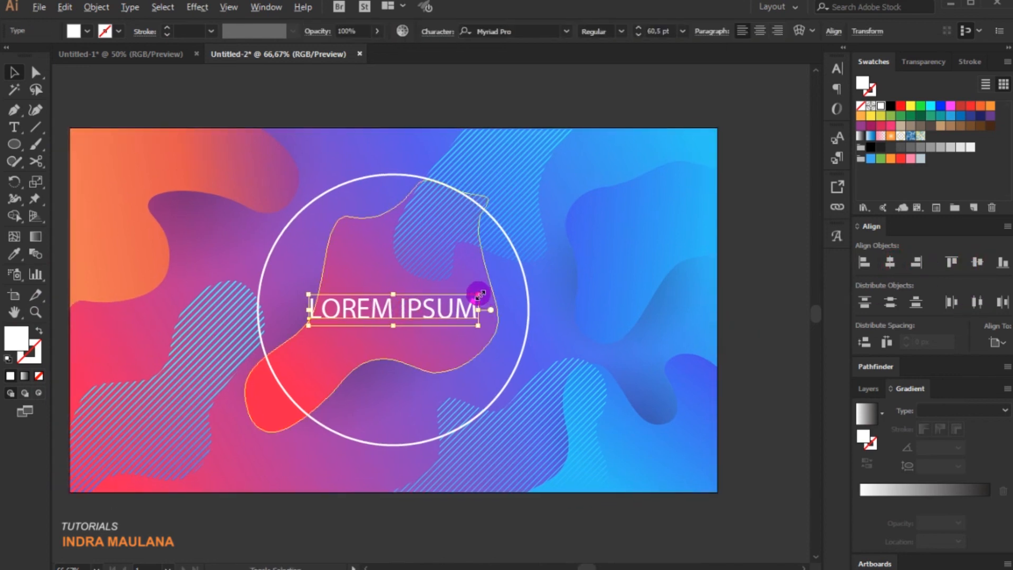
pyautogui.click(759, 298)
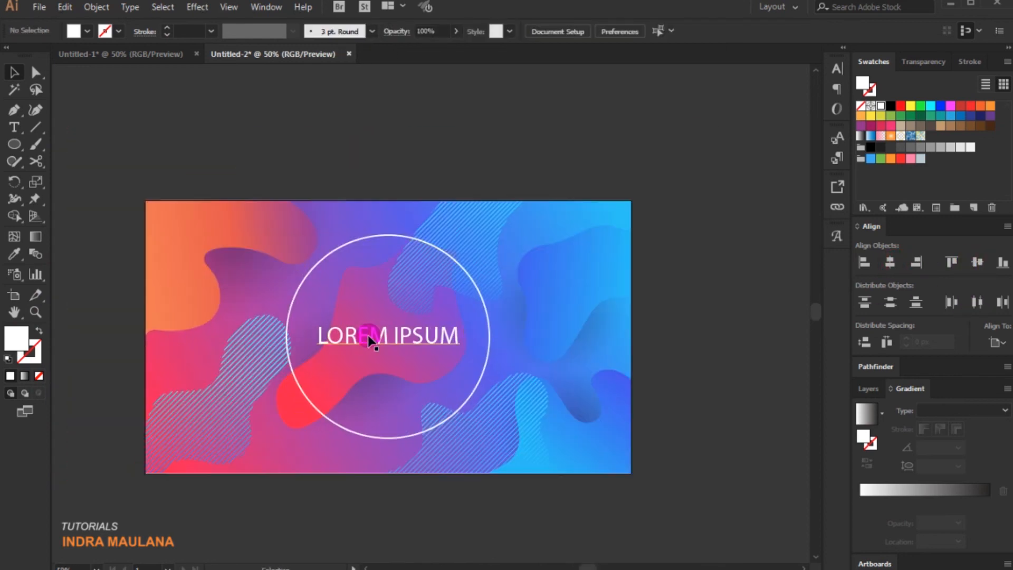
# Step: Set the LOREM IPSUM text to the Bold style and recentre it horizontally in the circle
pyautogui.click(369, 339)
pyautogui.click(621, 31)
pyautogui.click(604, 171)
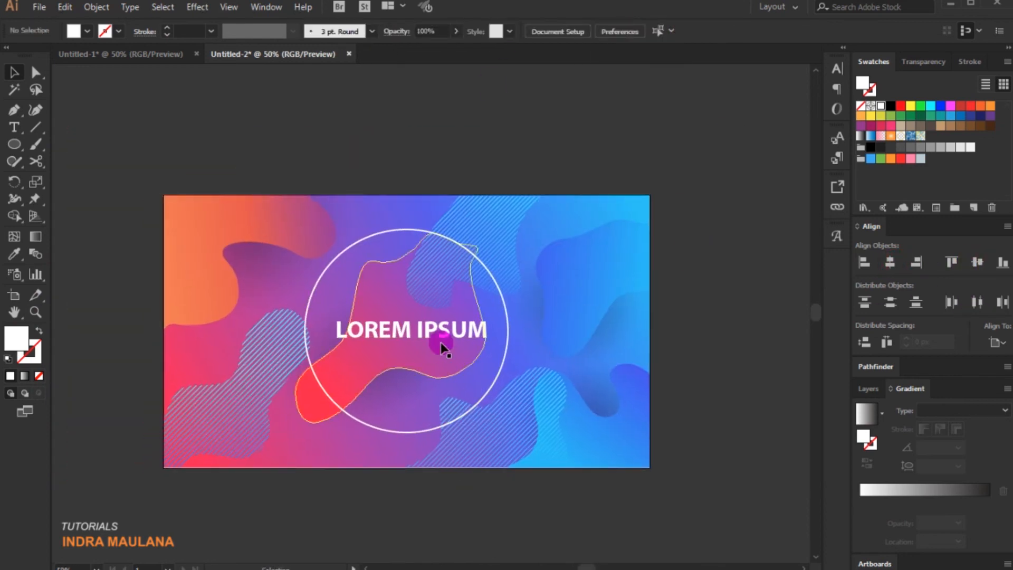
pyautogui.click(443, 343)
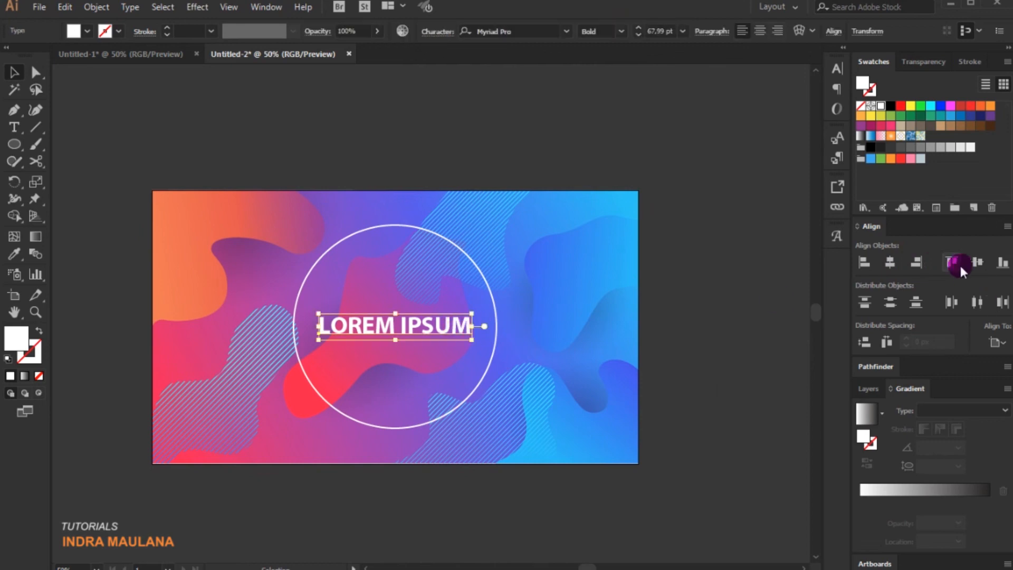
pyautogui.click(68, 482)
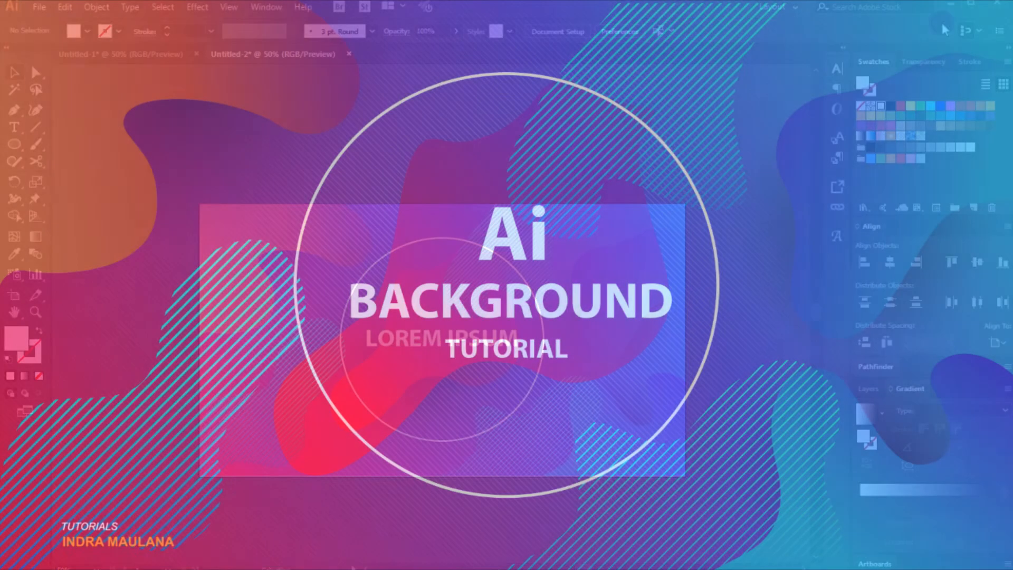